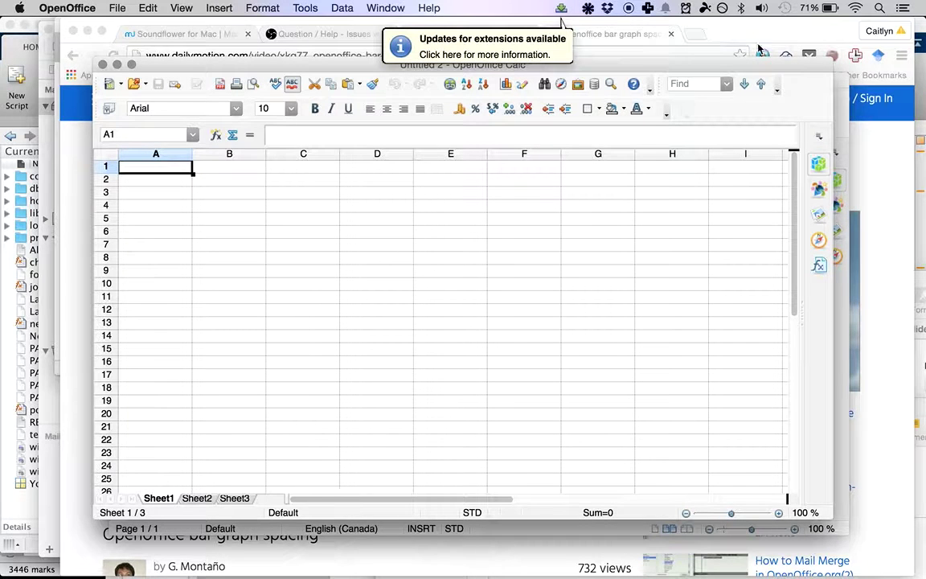
Disable f.lux for an hour and dismiss its notification.
{"action": "left_click", "coordinate": [722, 8]}
{"action": "mouse_move", "coordinate": [724, 104]}
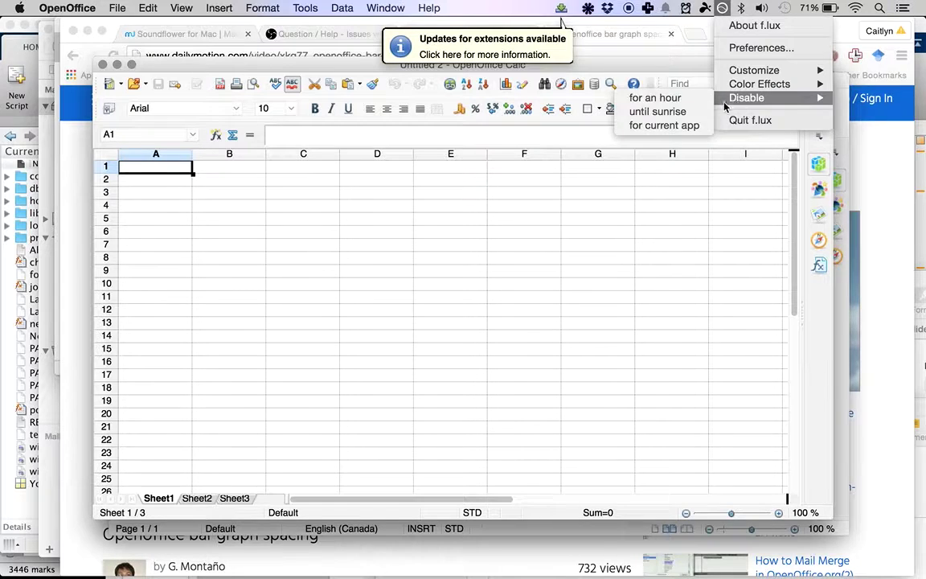
{"action": "left_click", "coordinate": [652, 97]}
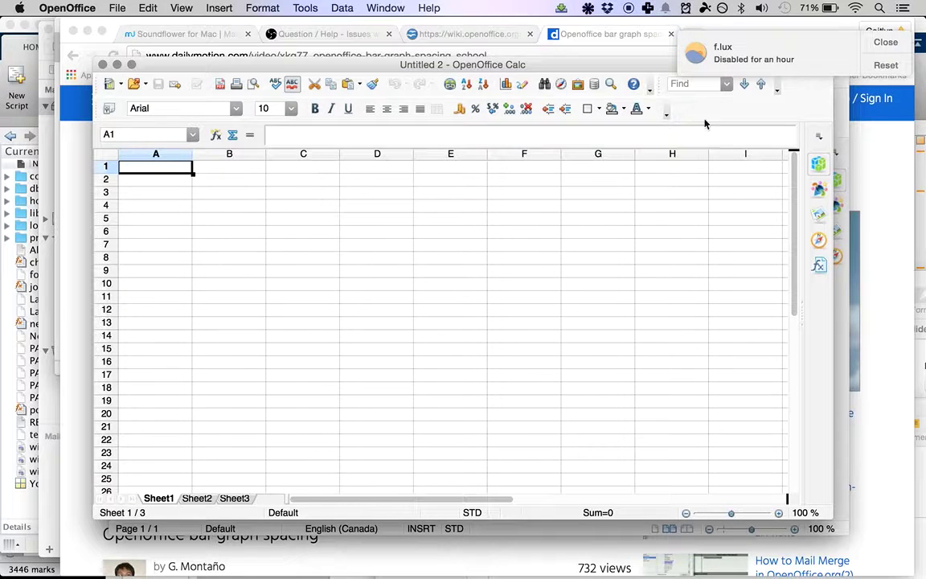
{"action": "left_click", "coordinate": [885, 42]}
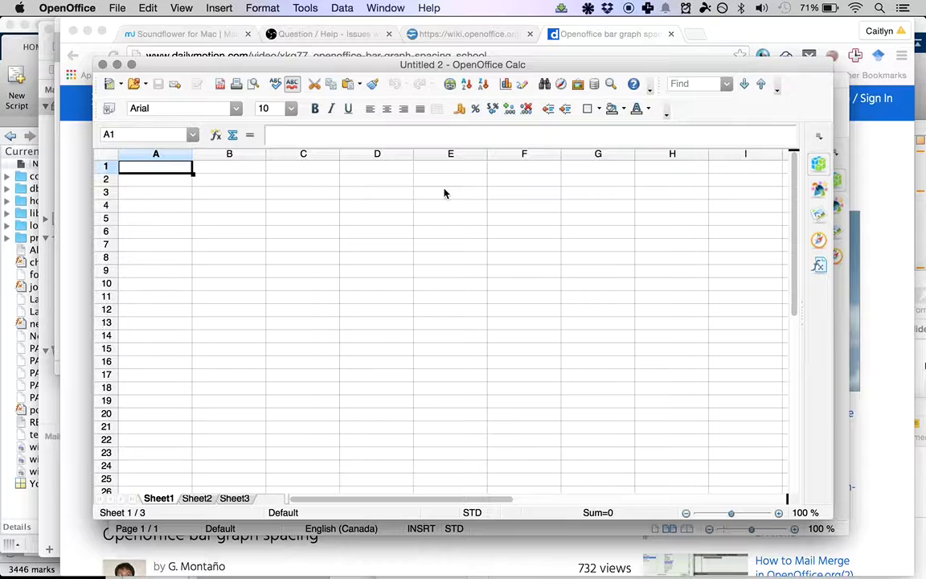
Enter the headers Question 1, Question 2, Question 3 and Question 4 in cells A1 to D1.
{"action": "type", "text": "Q"}
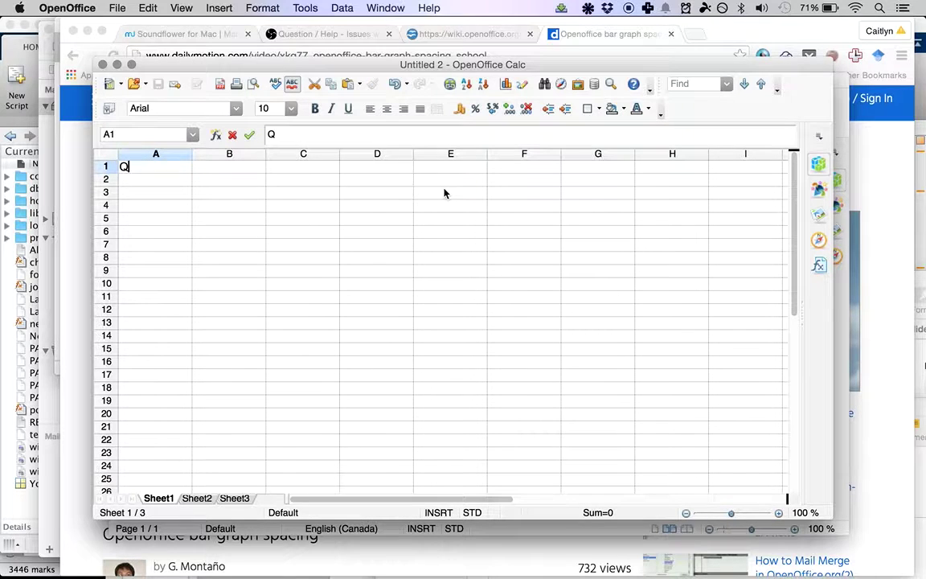
{"action": "type", "text": "uestion"}
{"action": "key", "text": "Tab"}
{"action": "type", "text": "Q"}
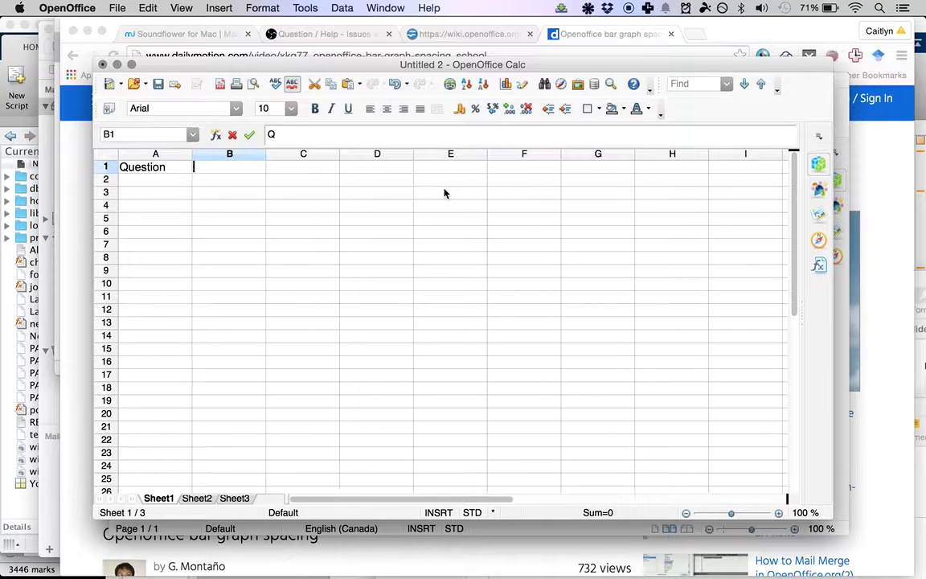
{"action": "key", "text": "shift+Tab"}
{"action": "type", "text": "Question 1"}
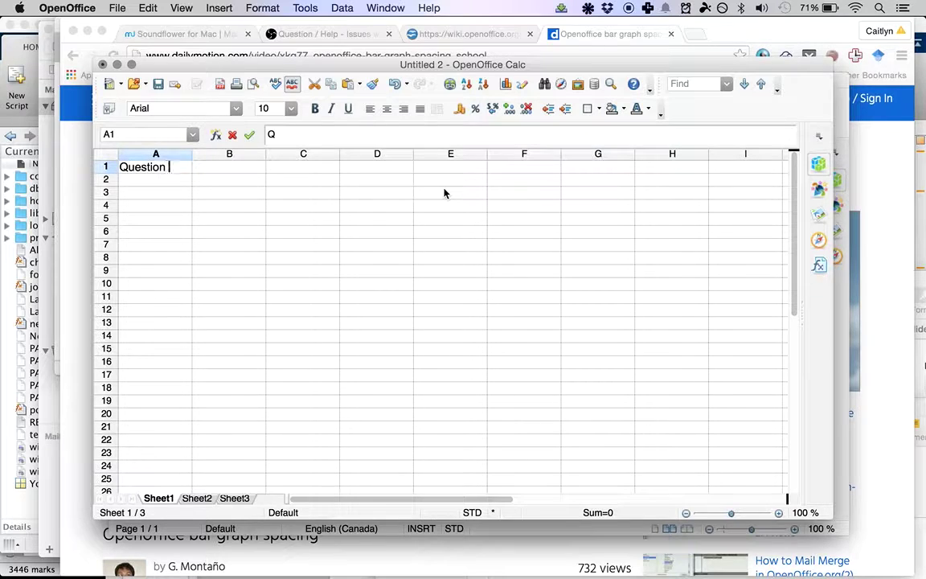
{"action": "key", "text": "Tab"}
{"action": "type", "text": "Questio"}
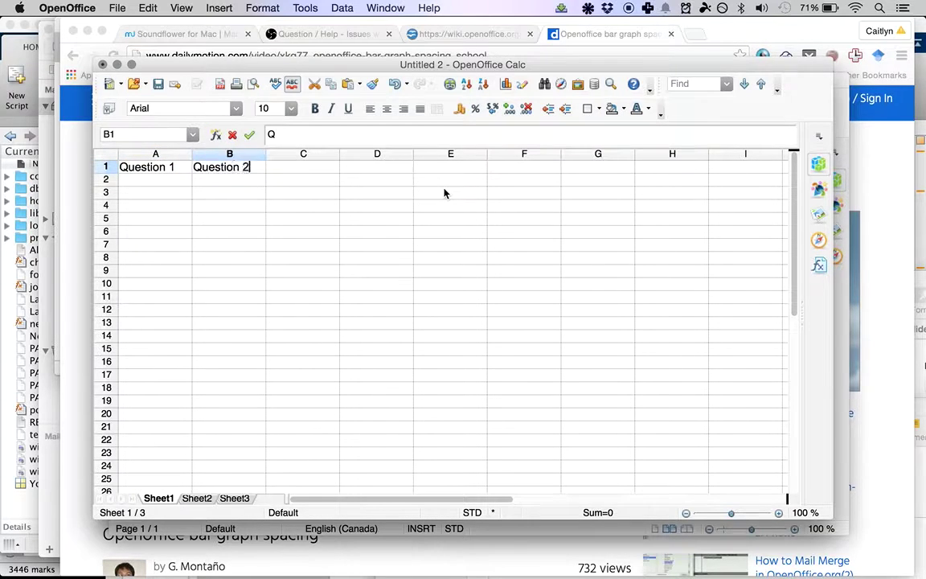
{"action": "key", "text": "Tab"}
{"action": "type", "text": "Question 3"}
{"action": "key", "text": "Tab"}
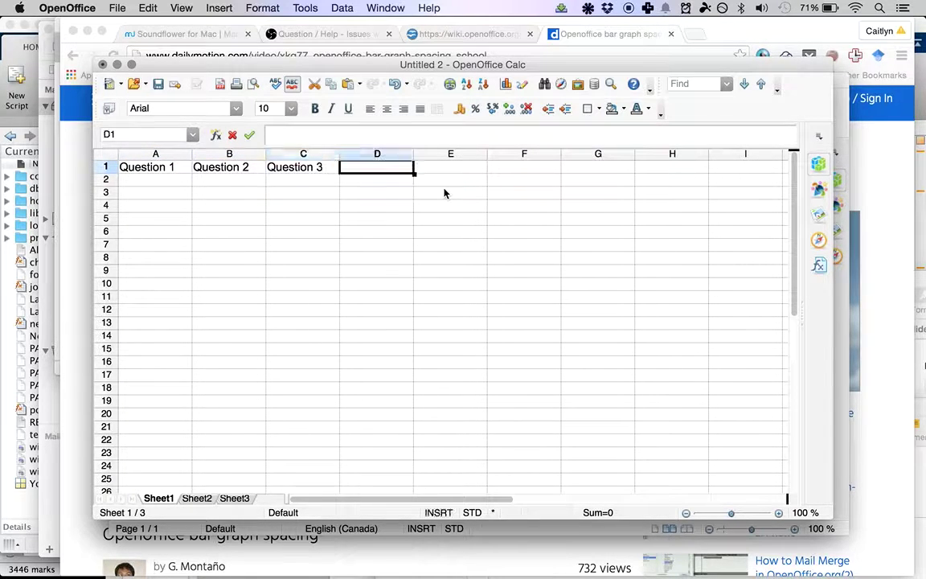
{"action": "type", "text": "Question 4"}
{"action": "key", "text": "Tab"}
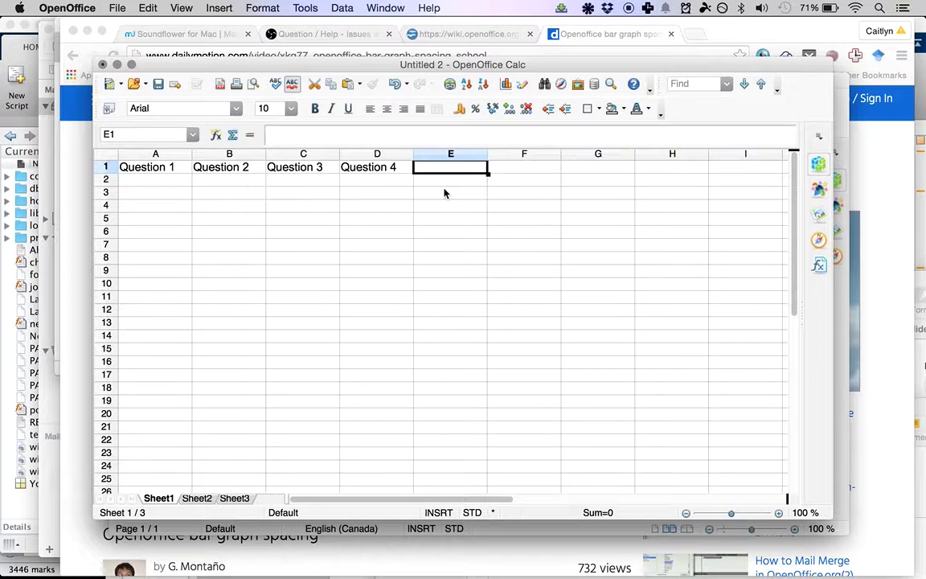
Insert a new column before the Question 1 column and give it the header Condition in A1.
{"action": "left_click", "coordinate": [168, 157]}
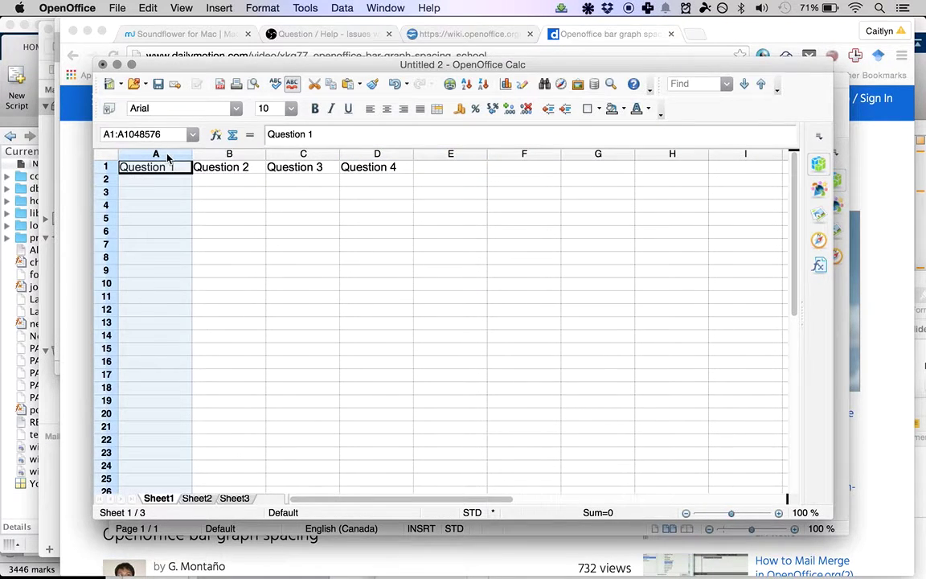
{"action": "right_click", "coordinate": [168, 155]}
{"action": "left_click", "coordinate": [213, 215]}
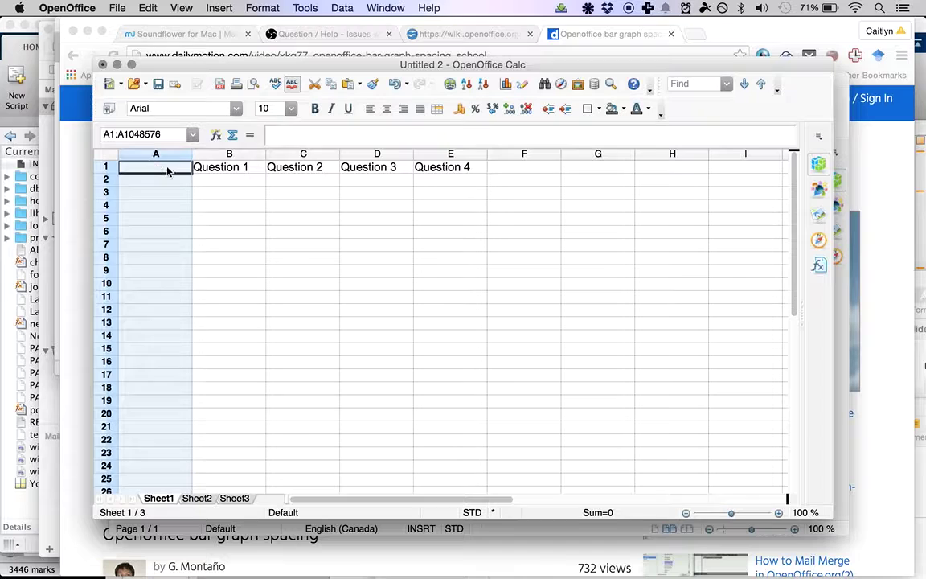
{"action": "left_click", "coordinate": [150, 167]}
{"action": "type", "text": "Condition"}
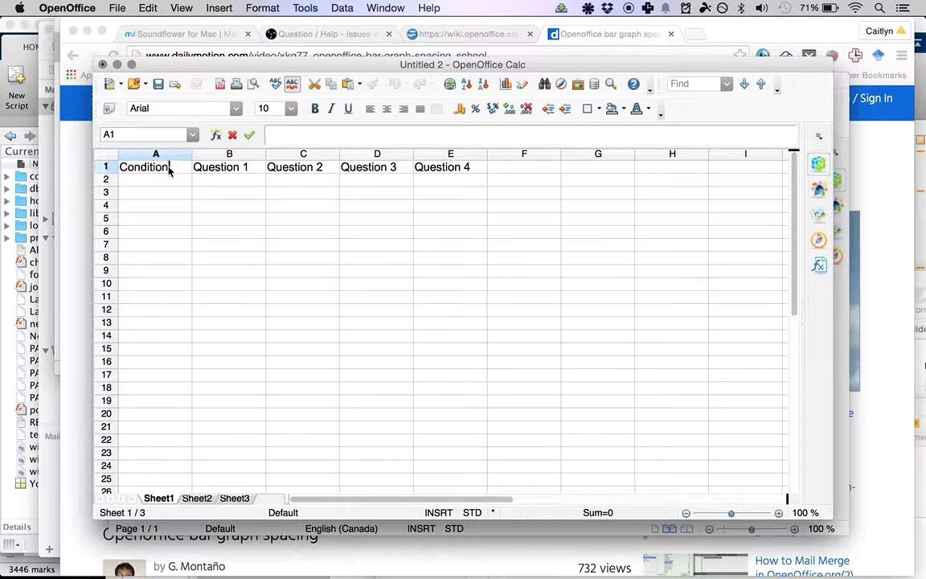
{"action": "left_click", "coordinate": [214, 180]}
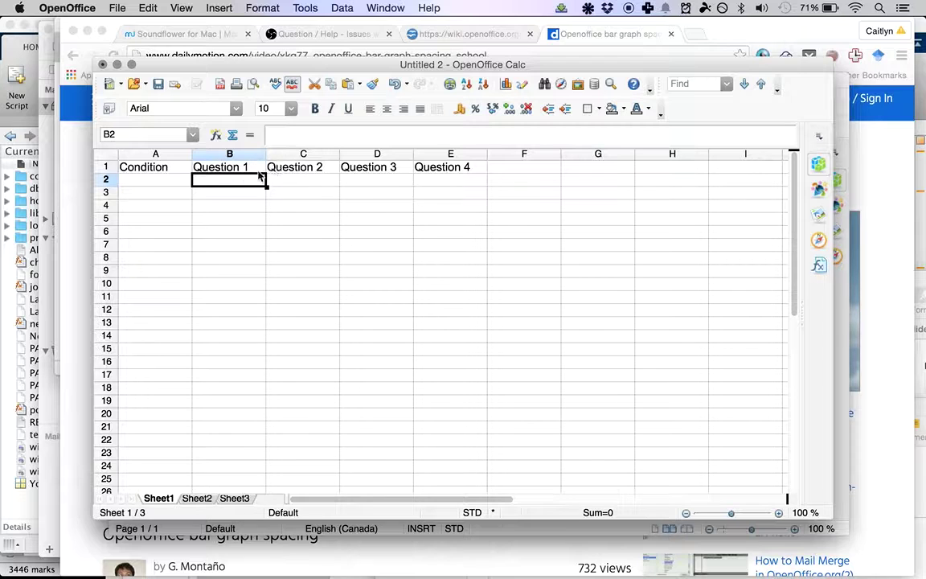
Enter A as the condition in cell A2.
{"action": "left_click", "coordinate": [241, 165]}
{"action": "left_click", "coordinate": [167, 181]}
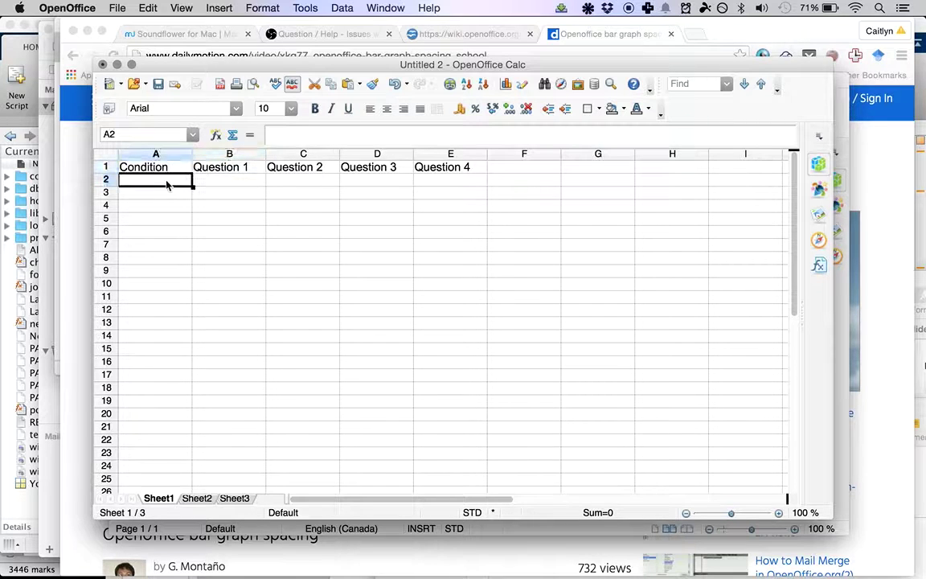
{"action": "left_click", "coordinate": [247, 185]}
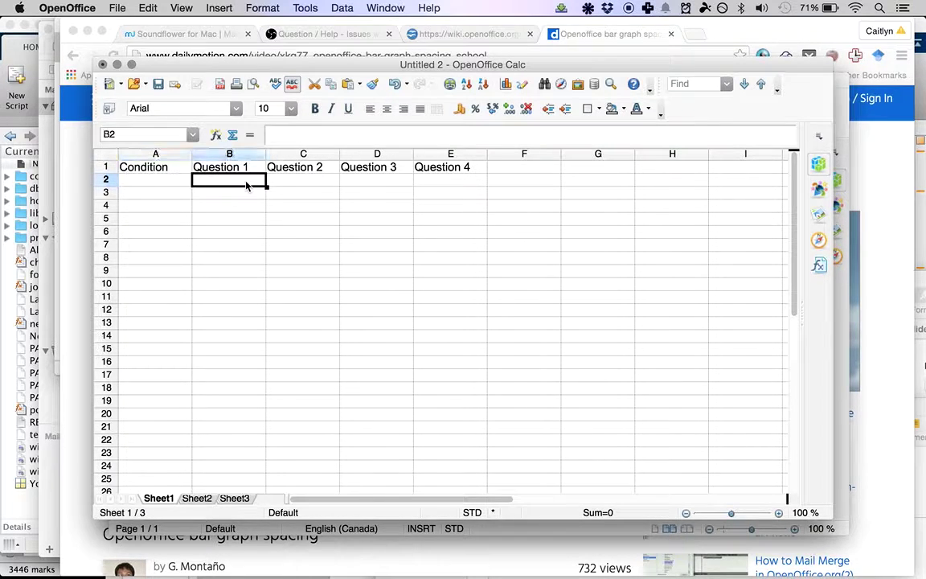
{"action": "left_click", "coordinate": [152, 184]}
{"action": "type", "text": "A"}
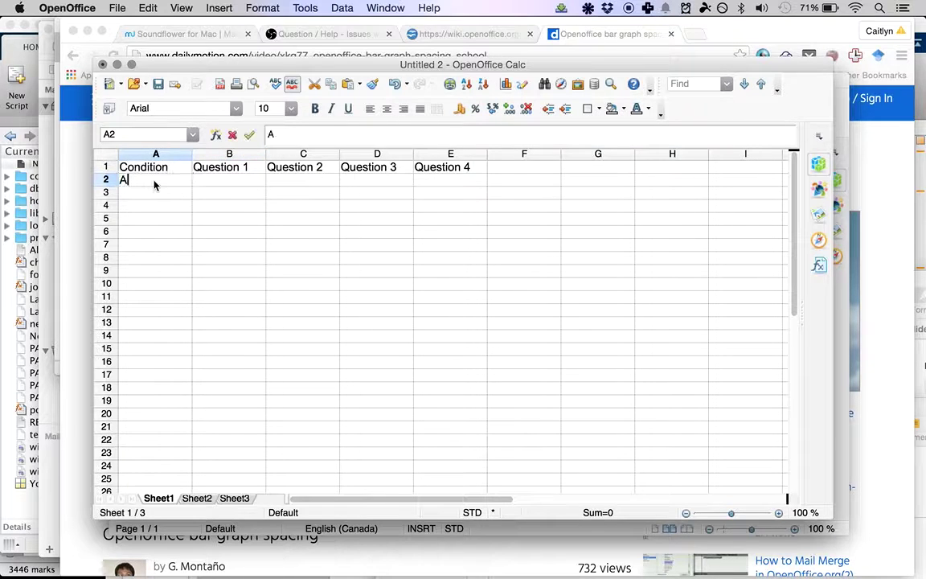
{"action": "key", "text": "Tab"}
{"action": "left_click", "coordinate": [146, 185]}
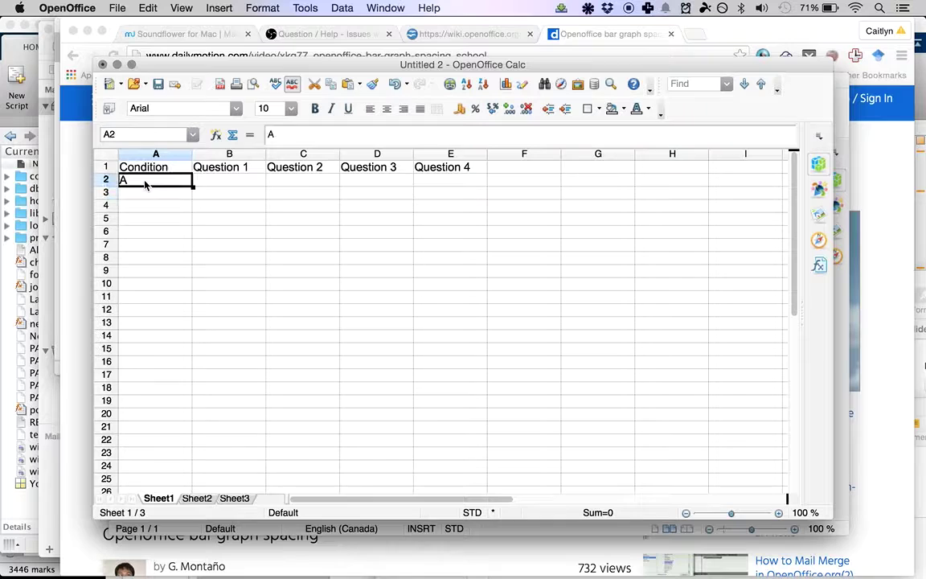
{"action": "key", "text": "Return"}
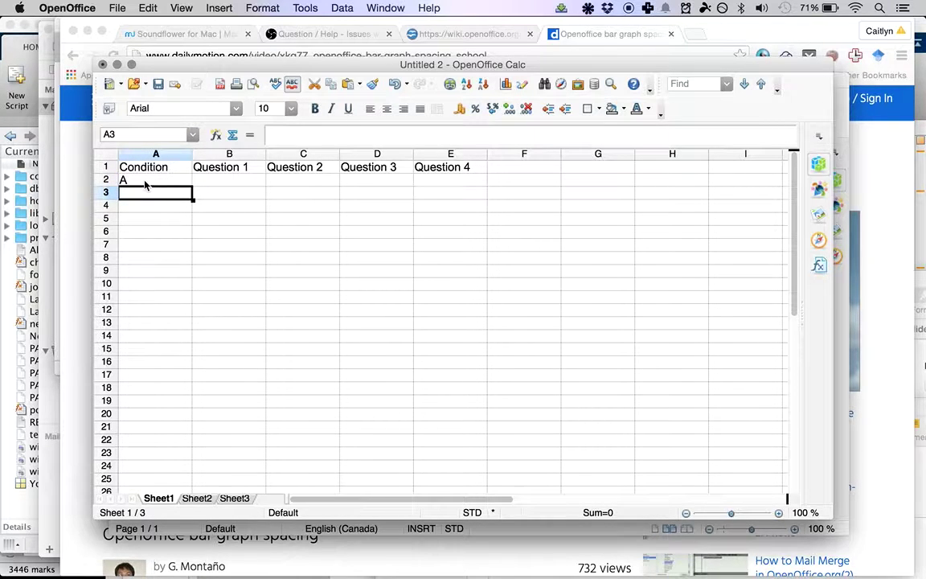
{"action": "left_click", "coordinate": [146, 183]}
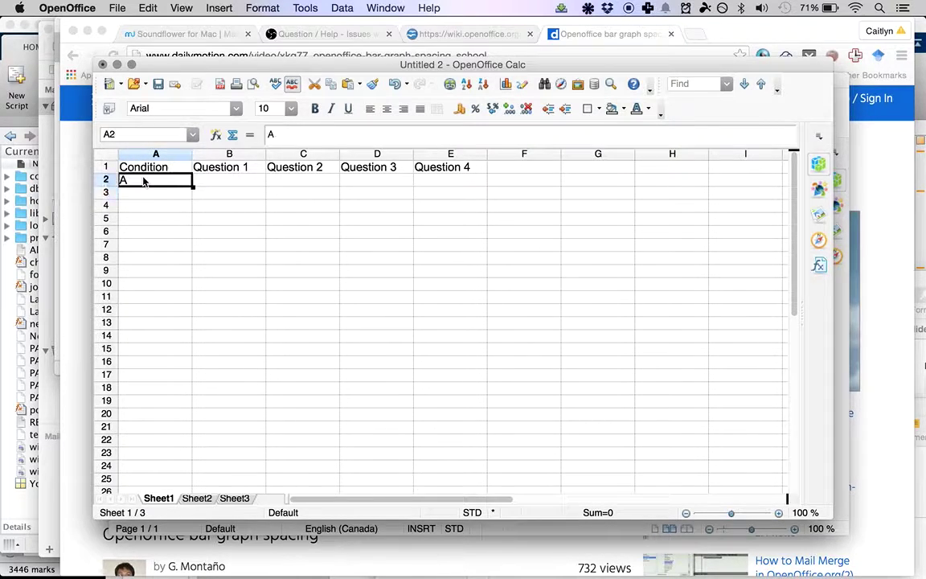
Fill row 2 with the answers 3, 2, 4 and 4 for Questions 1 to 4.
{"action": "left_click", "coordinate": [217, 186]}
{"action": "type", "text": "3"}
{"action": "key", "text": "Tab"}
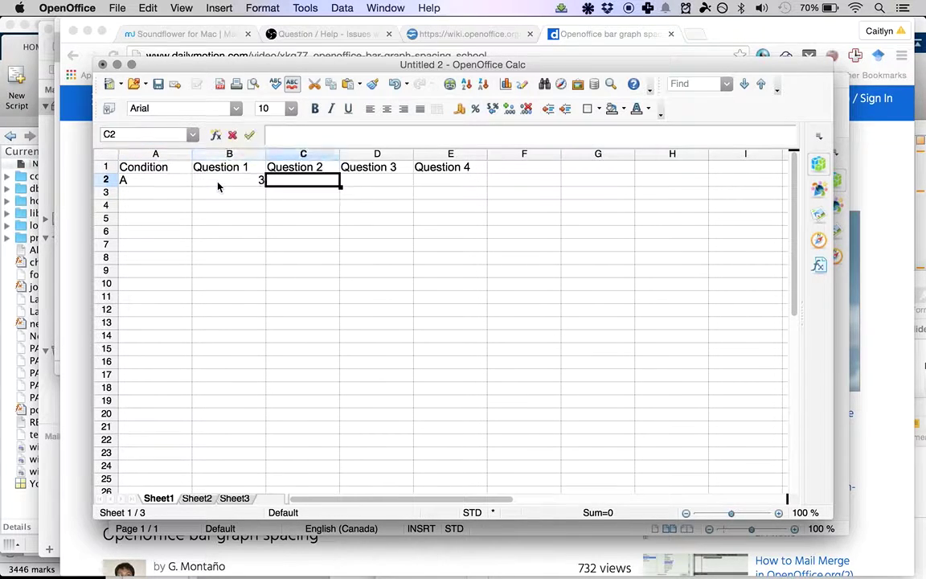
{"action": "type", "text": "2"}
{"action": "key", "text": "Tab"}
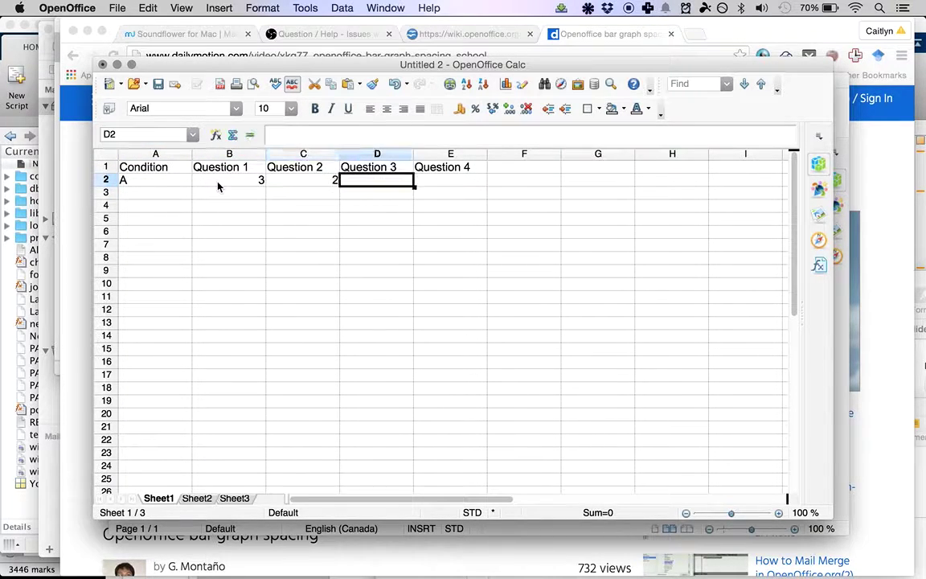
{"action": "type", "text": "4"}
{"action": "key", "text": "Tab"}
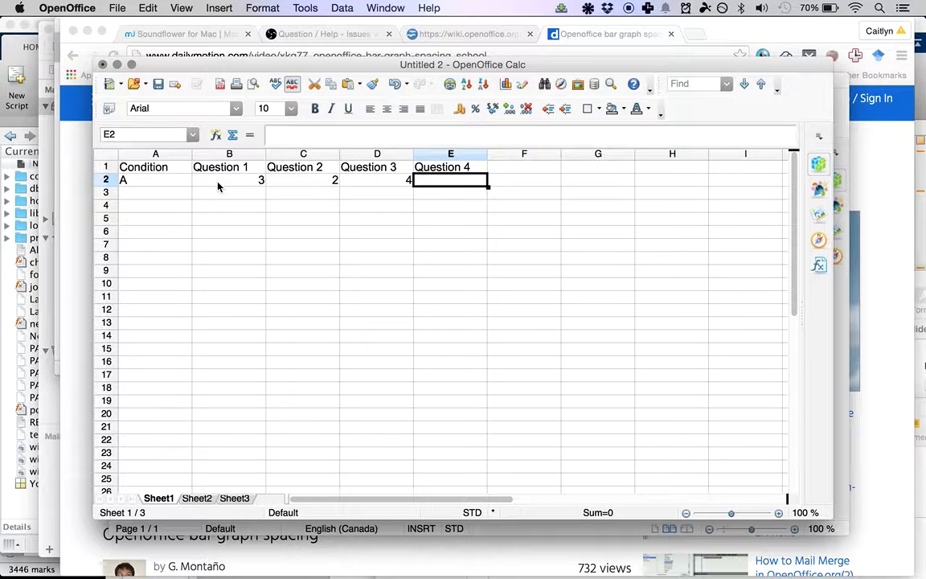
{"action": "type", "text": "4"}
{"action": "key", "text": "Return"}
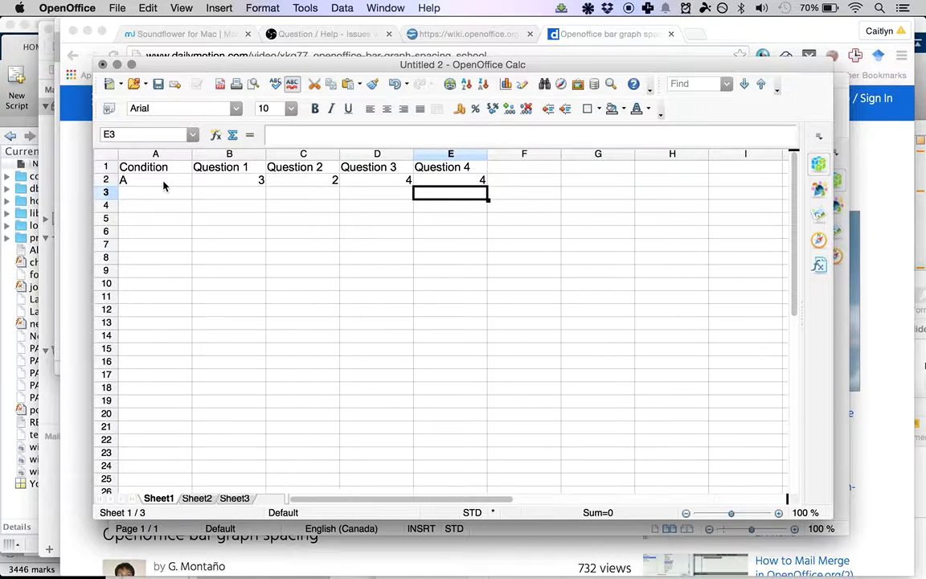
Fill row 3 with condition A and the answers 2, 2, 2 and 1.
{"action": "left_click", "coordinate": [155, 196]}
{"action": "type", "text": "A"}
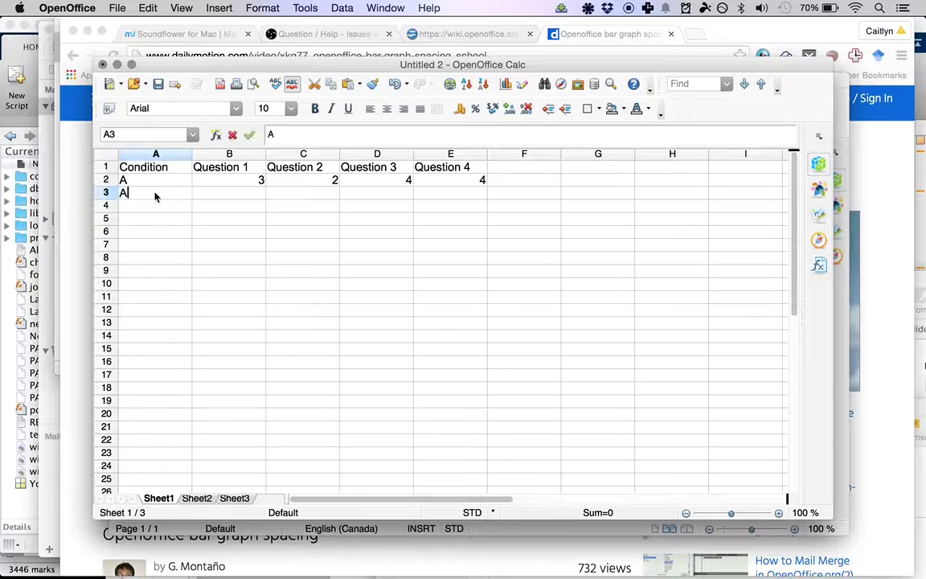
{"action": "key", "text": "Tab"}
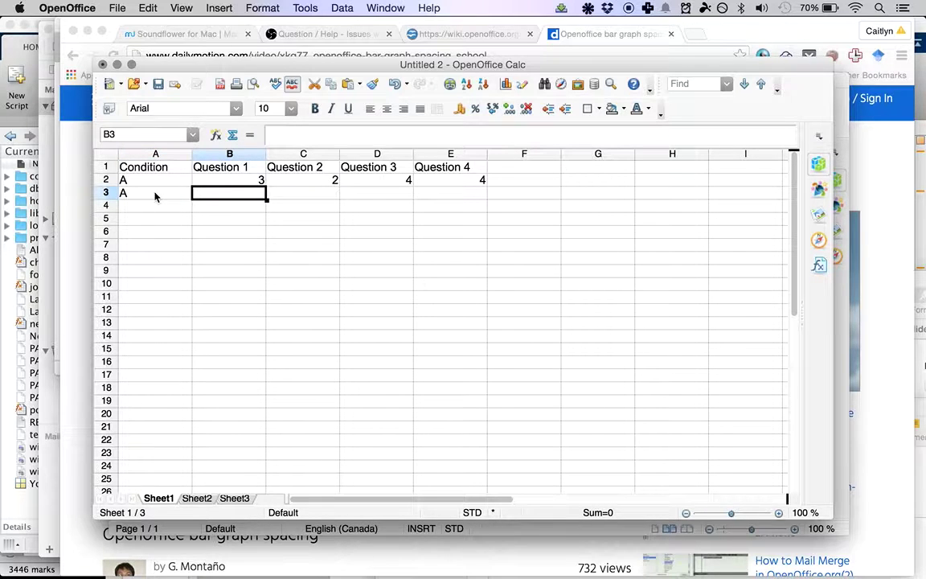
{"action": "left_click", "coordinate": [155, 196]}
{"action": "left_click", "coordinate": [221, 198]}
{"action": "type", "text": "2"}
{"action": "key", "text": "Tab"}
{"action": "type", "text": "2"}
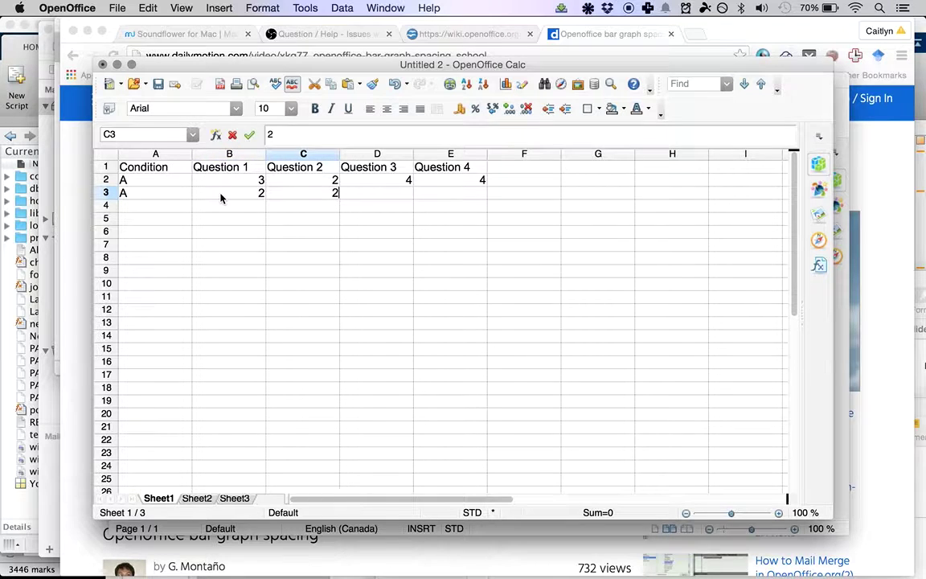
{"action": "key", "text": "Tab"}
{"action": "type", "text": "2"}
{"action": "key", "text": "Tab"}
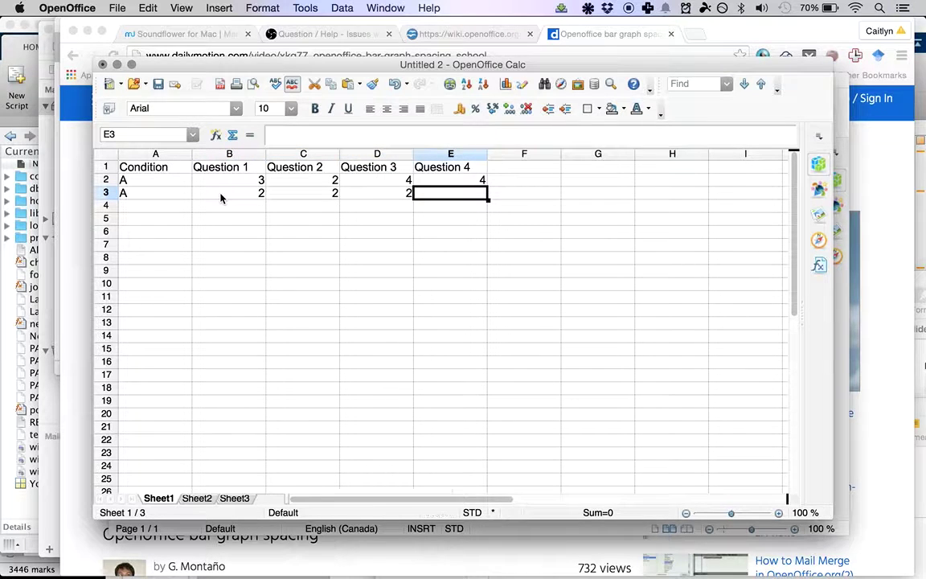
{"action": "type", "text": "1"}
{"action": "key", "text": "Tab"}
Enter A as the condition in cells A4, A5 and A6.
{"action": "key", "text": "Down"}
{"action": "key", "text": "Left"}
{"action": "key", "text": "Left"}
{"action": "key", "text": "Left"}
{"action": "key", "text": "Left"}
{"action": "key", "text": "Left"}
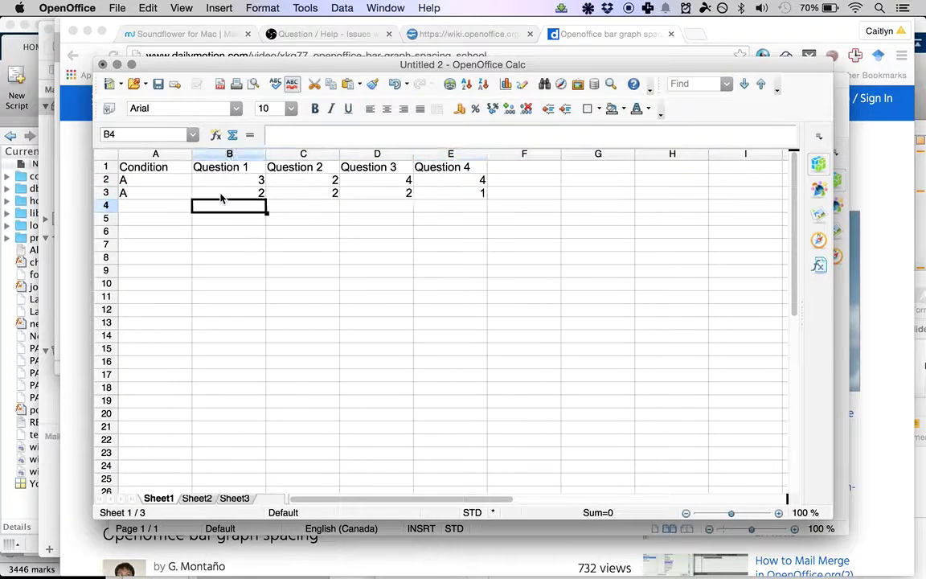
{"action": "type", "text": "A"}
{"action": "key", "text": "Return"}
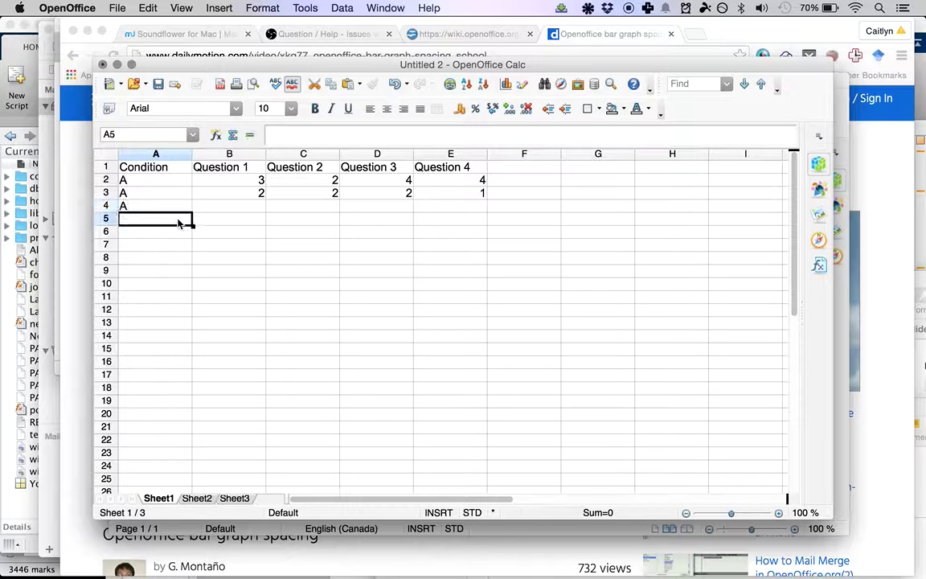
{"action": "type", "text": "A"}
{"action": "key", "text": "Return"}
{"action": "type", "text": "A"}
Fill row 4 with the answers 3, 5, 4 and 3 for Questions 1 to 4.
{"action": "left_click", "coordinate": [245, 207]}
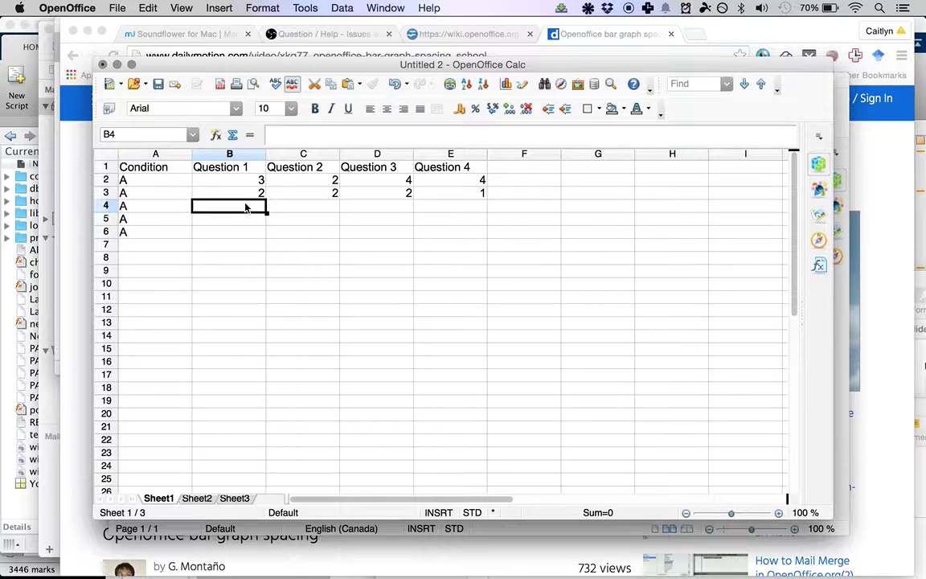
{"action": "type", "text": "3"}
{"action": "key", "text": "Tab"}
{"action": "type", "text": "5"}
{"action": "key", "text": "Tab"}
{"action": "type", "text": "4"}
{"action": "key", "text": "Tab"}
{"action": "type", "text": "3"}
{"action": "key", "text": "Tab"}
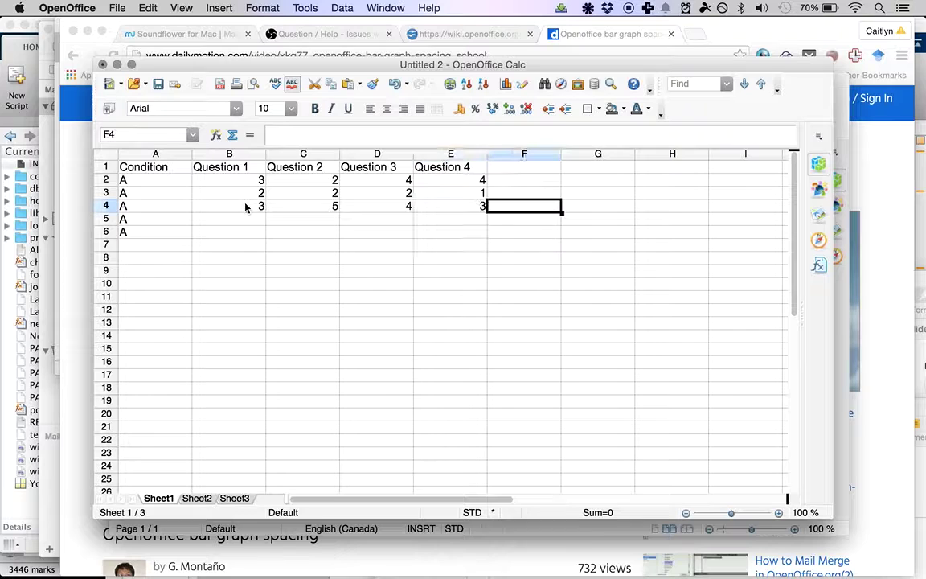
Fill row 5 with the answers 5, 6, 7 and 2 for Questions 1 to 4.
{"action": "key", "text": "Down"}
{"action": "key", "text": "Left"}
{"action": "key", "text": "Left"}
{"action": "key", "text": "Left"}
{"action": "key", "text": "Left"}
{"action": "type", "text": "5"}
{"action": "key", "text": "Tab"}
{"action": "type", "text": "6"}
{"action": "key", "text": "Tab"}
{"action": "type", "text": "7"}
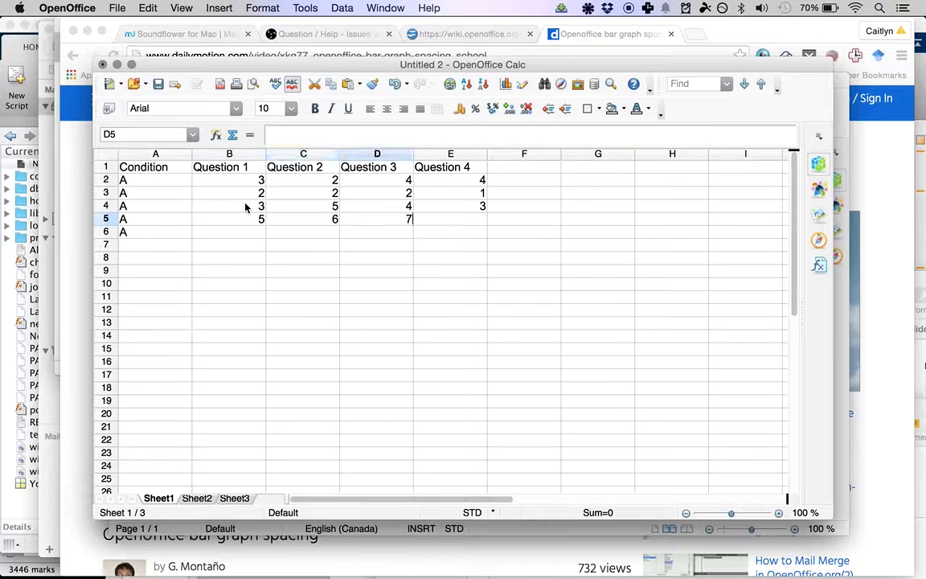
{"action": "key", "text": "Tab"}
{"action": "type", "text": "2"}
Fill row 6 with the answers 2, 6, 3 and 4 for Questions 1 to 4.
{"action": "key", "text": "Down"}
{"action": "key", "text": "Left"}
{"action": "key", "text": "Left"}
{"action": "key", "text": "Left"}
{"action": "type", "text": "2"}
{"action": "key", "text": "Tab"}
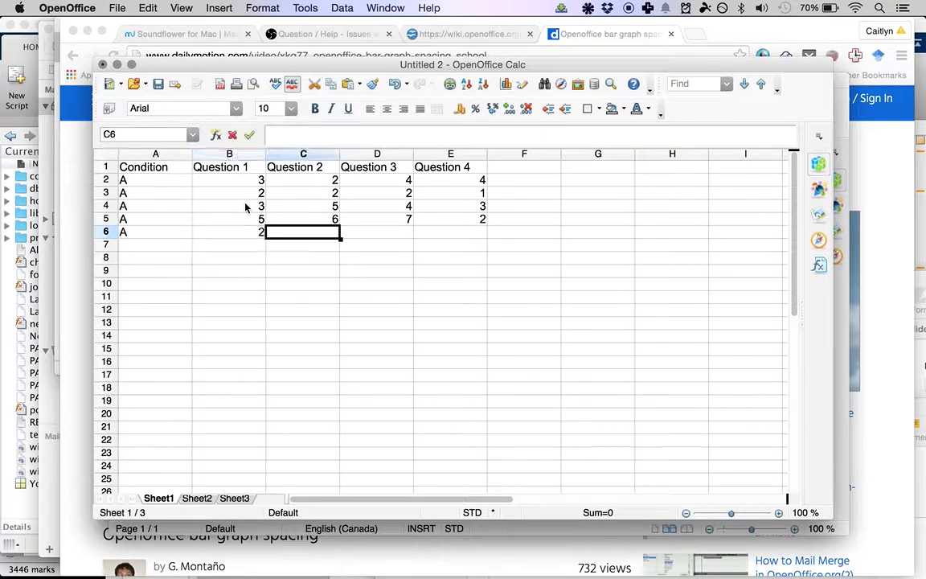
{"action": "type", "text": "6"}
{"action": "key", "text": "Tab"}
{"action": "type", "text": "3"}
{"action": "key", "text": "Tab"}
{"action": "type", "text": "4"}
Fill row 7 with condition B and the answers 1, 5, 2 and 7 for Questions 1 to 4.
{"action": "key", "text": "Down"}
{"action": "key", "text": "Left"}
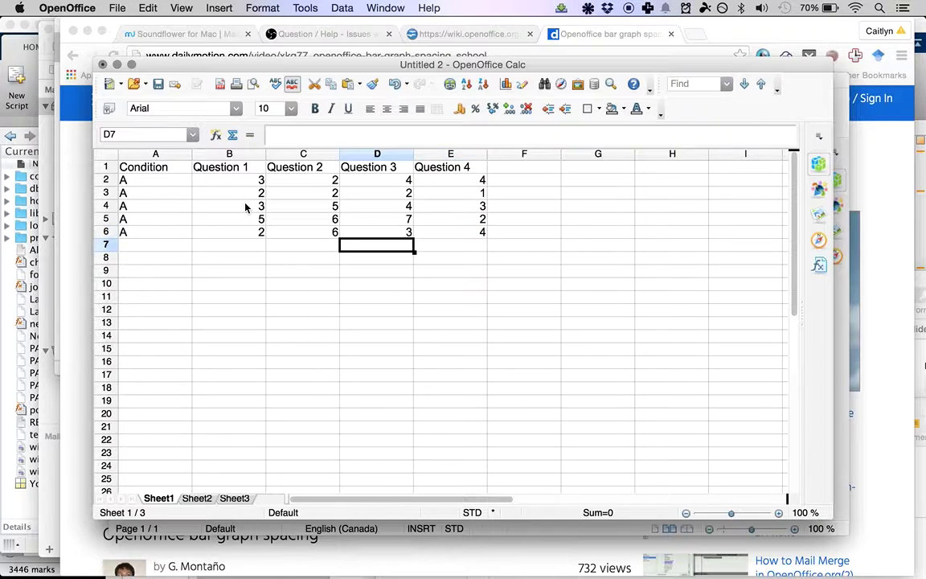
{"action": "key", "text": "Left"}
{"action": "key", "text": "Left"}
{"action": "key", "text": "Left"}
{"action": "type", "text": "B"}
{"action": "key", "text": "Tab"}
{"action": "key", "text": "Tab"}
{"action": "key", "text": "Left"}
{"action": "type", "text": "1"}
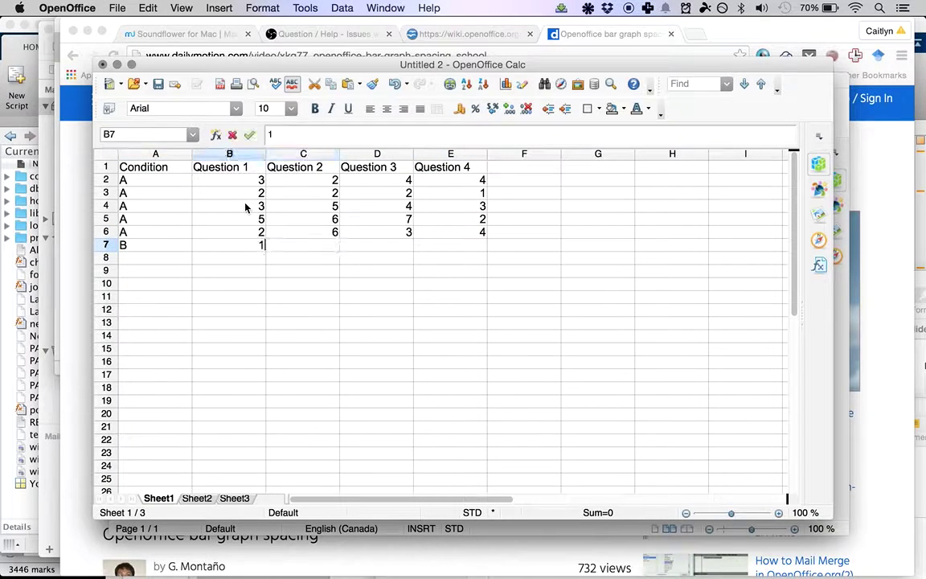
{"action": "key", "text": "Tab"}
{"action": "type", "text": "5"}
{"action": "key", "text": "Tab"}
{"action": "type", "text": "2"}
{"action": "key", "text": "Tab"}
{"action": "type", "text": "7"}
{"action": "key", "text": "Return"}
Fill row 8 with condition B and the answers 2, 4, 7 and 2 for Questions 1 to 4.
{"action": "key", "text": "Left"}
{"action": "key", "text": "Left"}
{"action": "key", "text": "Left"}
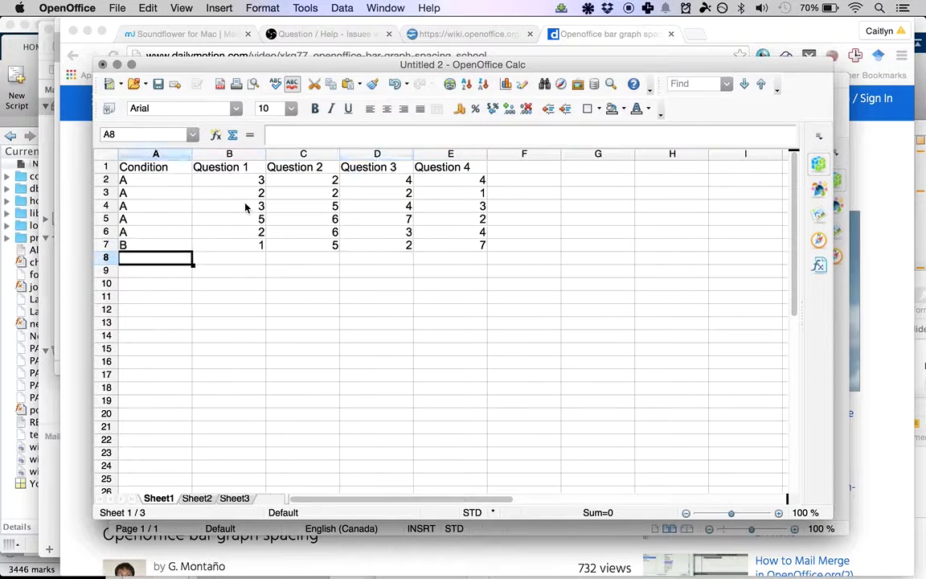
{"action": "type", "text": "B"}
{"action": "key", "text": "Tab"}
{"action": "type", "text": "2"}
{"action": "key", "text": "Tab"}
{"action": "type", "text": "4"}
{"action": "key", "text": "Tab"}
{"action": "type", "text": "7"}
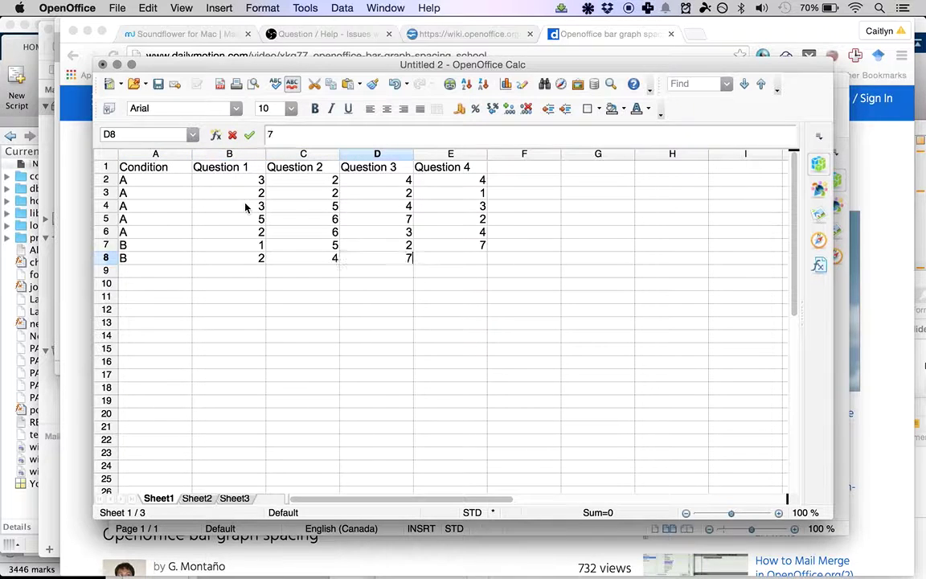
{"action": "key", "text": "Tab"}
{"action": "type", "text": "2"}
{"action": "key", "text": "Return"}
{"action": "key", "text": "Left"}
{"action": "key", "text": "Left"}
{"action": "key", "text": "Left"}
{"action": "type", "text": "Condition"}
{"action": "key", "text": "Tab"}
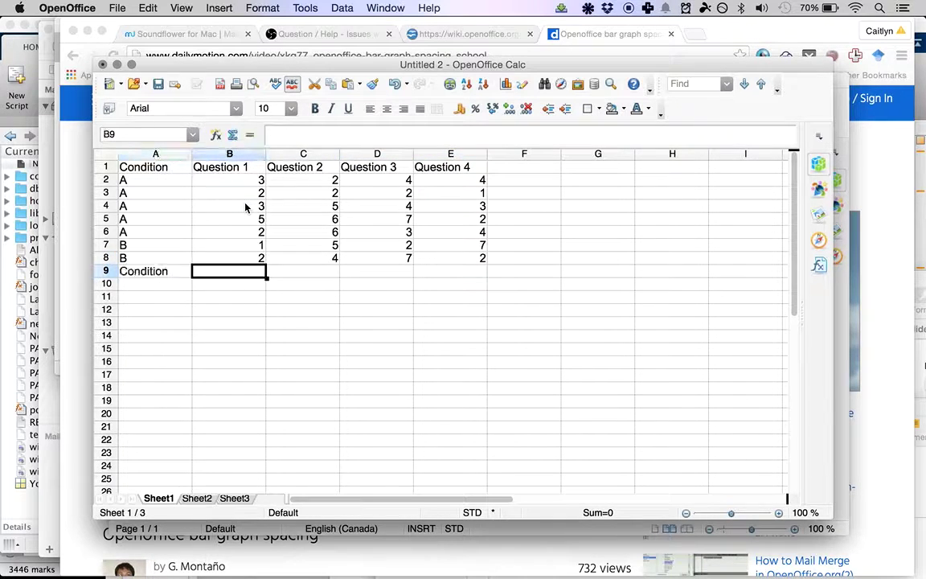
{"action": "key", "text": "Tab"}
{"action": "key", "text": "shift+Tab"}
{"action": "key", "text": "shift+Tab"}
Fill row 9 with condition C and the answers 3, 5, 1 and 6 for Questions 1 to 4.
{"action": "type", "text": "C"}
{"action": "key", "text": "Tab"}
{"action": "type", "text": "3"}
{"action": "key", "text": "Tab"}
{"action": "type", "text": "5"}
{"action": "key", "text": "Tab"}
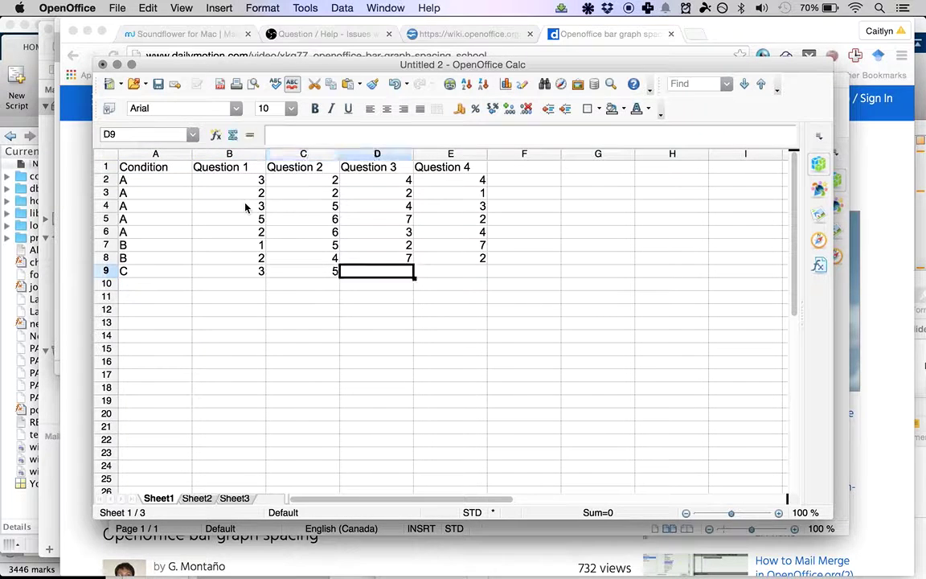
{"action": "type", "text": "1"}
{"action": "key", "text": "Tab"}
{"action": "type", "text": "6"}
{"action": "key", "text": "Return"}
Change the condition in cell A9 to B.
{"action": "key", "text": "Up"}
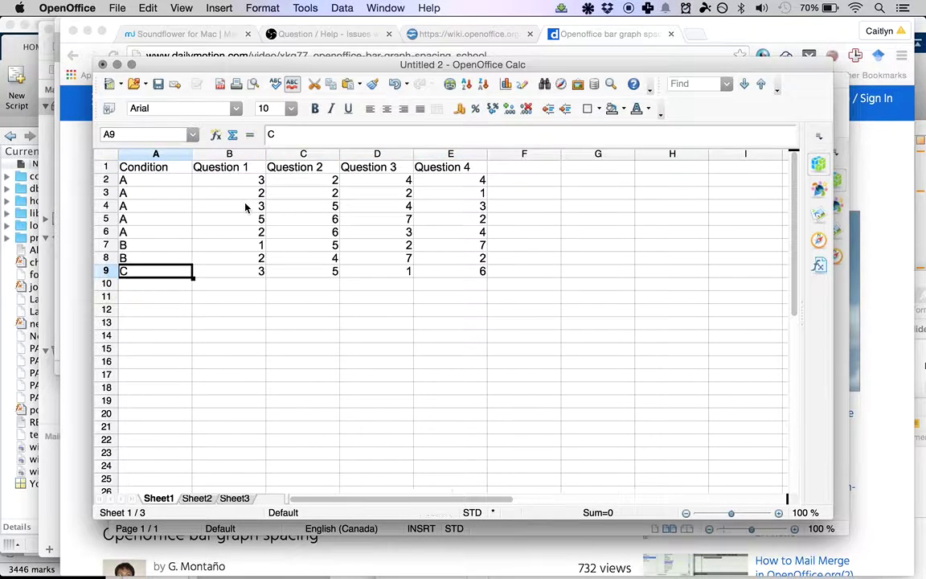
{"action": "type", "text": "B"}
{"action": "key", "text": "Return"}
Fill row 10 with condition B and the answers 2, 6, 7 and 2 for Questions 1 to 4.
{"action": "type", "text": "B"}
{"action": "key", "text": "Tab"}
{"action": "type", "text": "2"}
{"action": "key", "text": "Tab"}
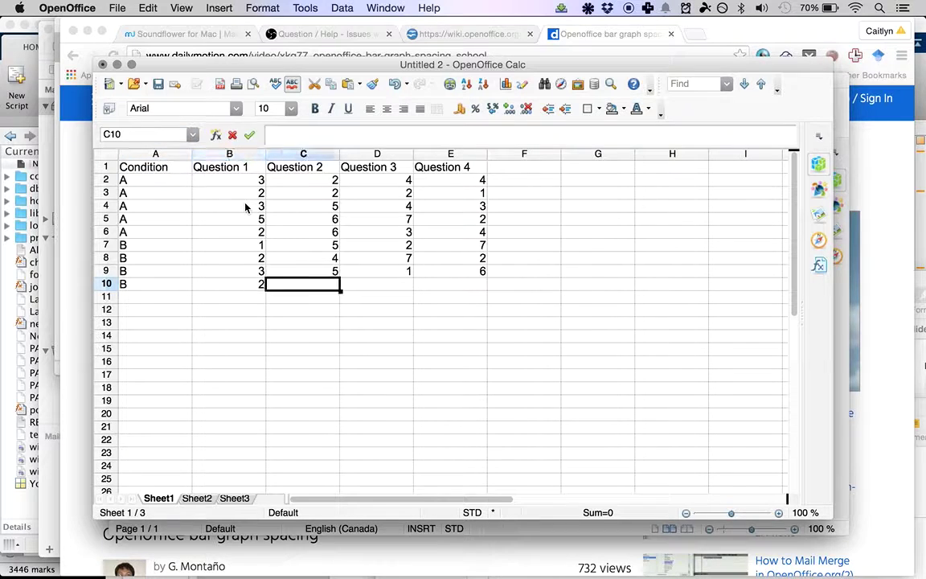
{"action": "type", "text": "6"}
{"action": "key", "text": "Tab"}
{"action": "type", "text": "7"}
{"action": "key", "text": "Tab"}
{"action": "type", "text": "2"}
{"action": "key", "text": "Return"}
Fill row 11 with condition B and the answers 1, 6, 7 and 6 for Questions 1 to 4.
{"action": "key", "text": "Left"}
{"action": "key", "text": "Left"}
{"action": "key", "text": "Left"}
{"action": "key", "text": "Left"}
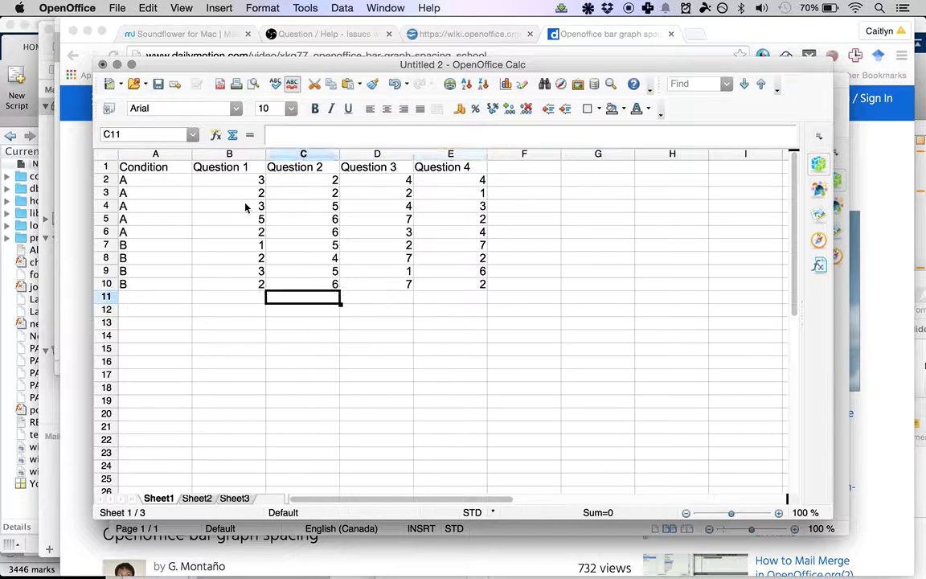
{"action": "type", "text": "B"}
{"action": "key", "text": "Tab"}
{"action": "type", "text": "1"}
{"action": "key", "text": "Tab"}
{"action": "type", "text": "6"}
{"action": "key", "text": "Tab"}
{"action": "type", "text": "7"}
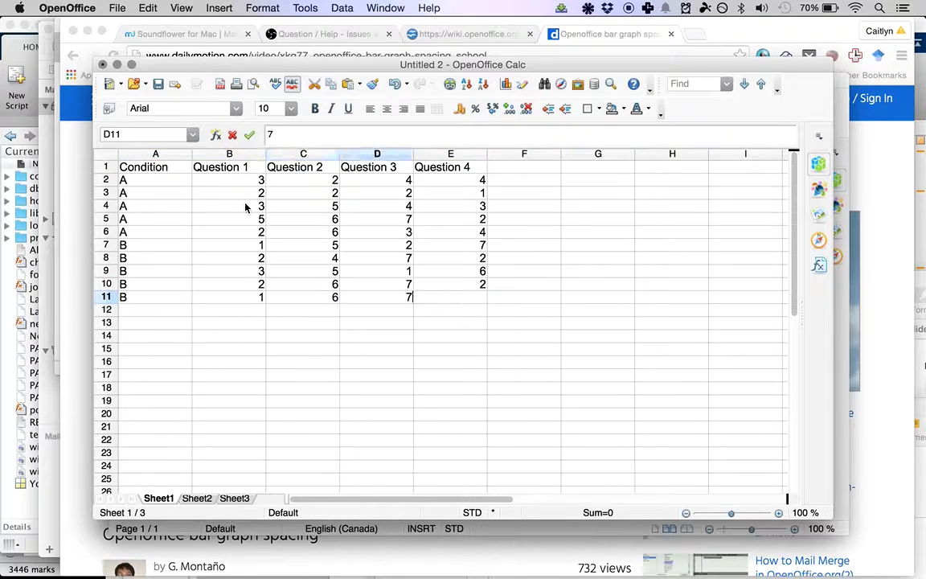
{"action": "key", "text": "Tab"}
{"action": "type", "text": "6"}
{"action": "key", "text": "Tab"}
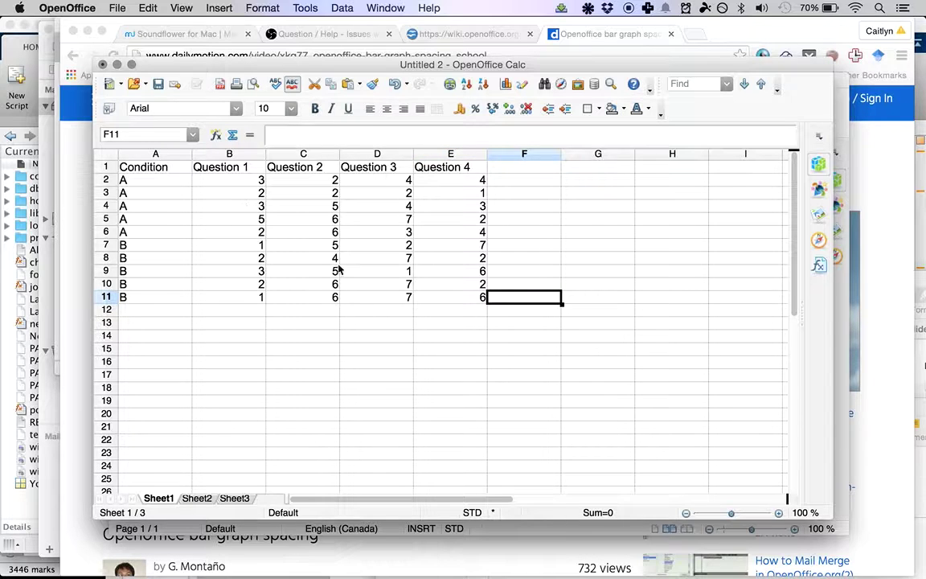
Examine the answers to the four questions in B2:E11 across conditions A and B.
{"action": "left_click", "coordinate": [337, 262]}
{"action": "left_click", "coordinate": [351, 315]}
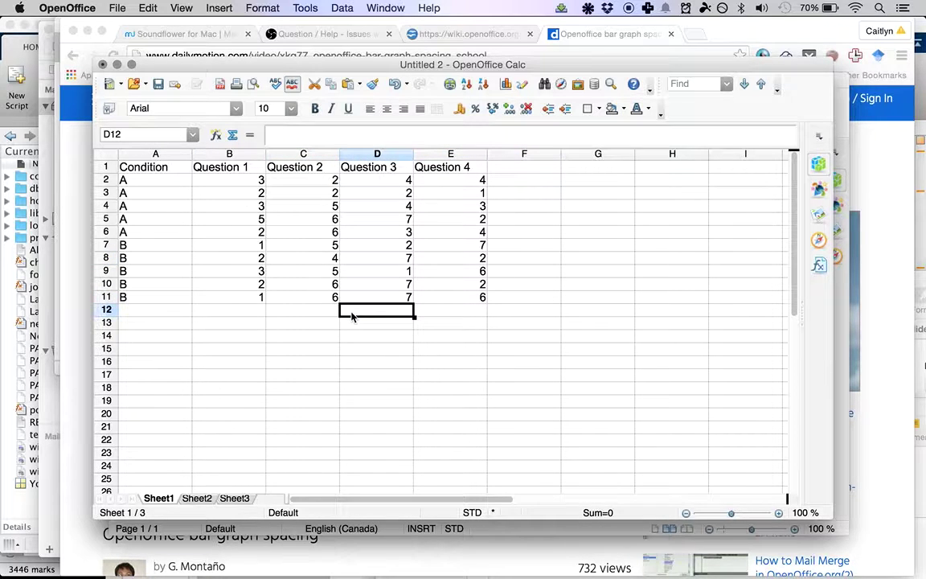
{"action": "left_click", "coordinate": [457, 299]}
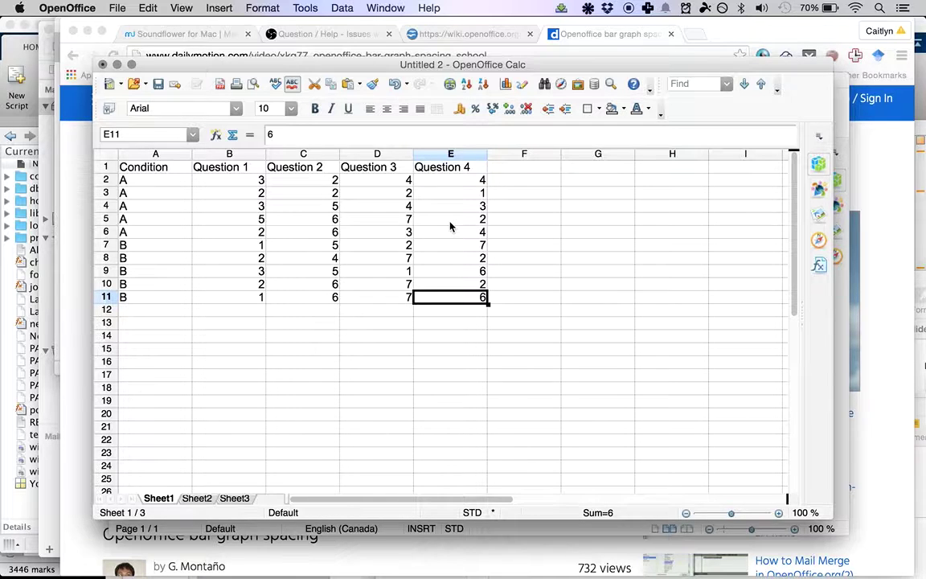
{"action": "left_click", "coordinate": [242, 233]}
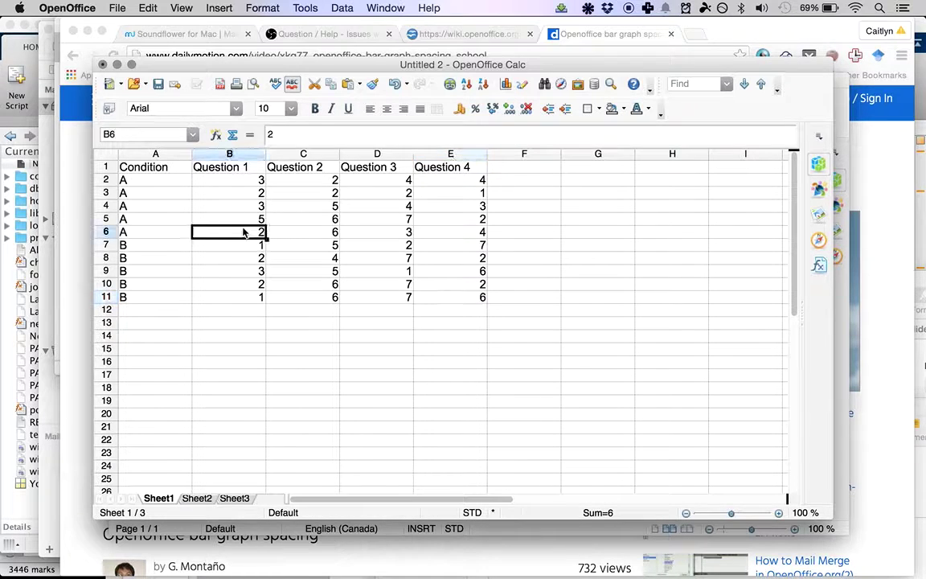
{"action": "left_click", "coordinate": [242, 183]}
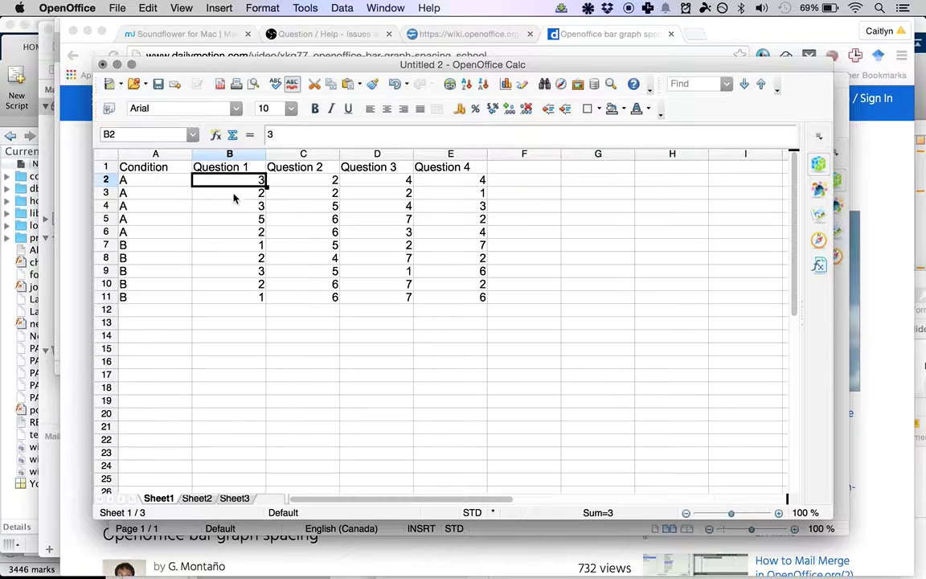
{"action": "left_click", "coordinate": [233, 205]}
{"action": "left_click", "coordinate": [225, 180]}
{"action": "left_click", "coordinate": [472, 303], "text": "shift"}
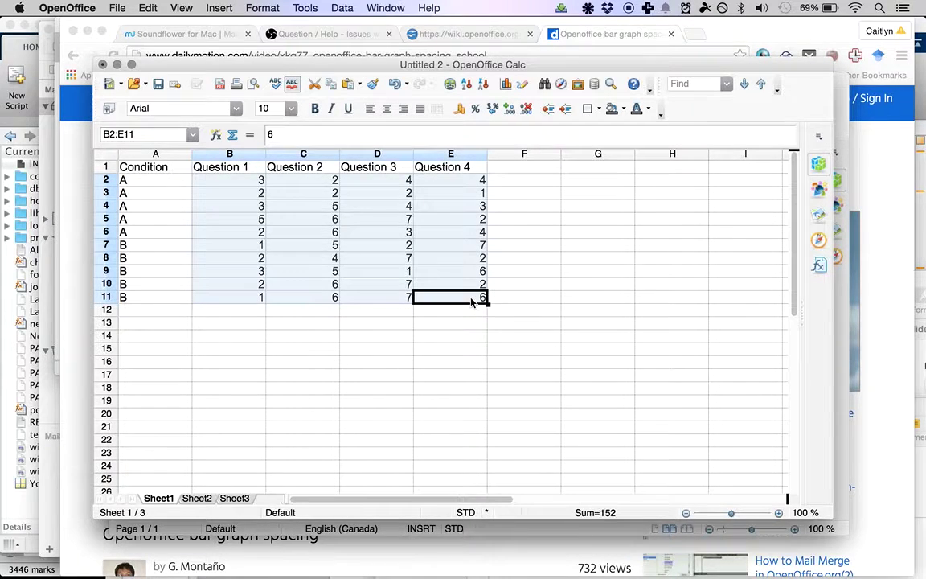
{"action": "left_click", "coordinate": [352, 242]}
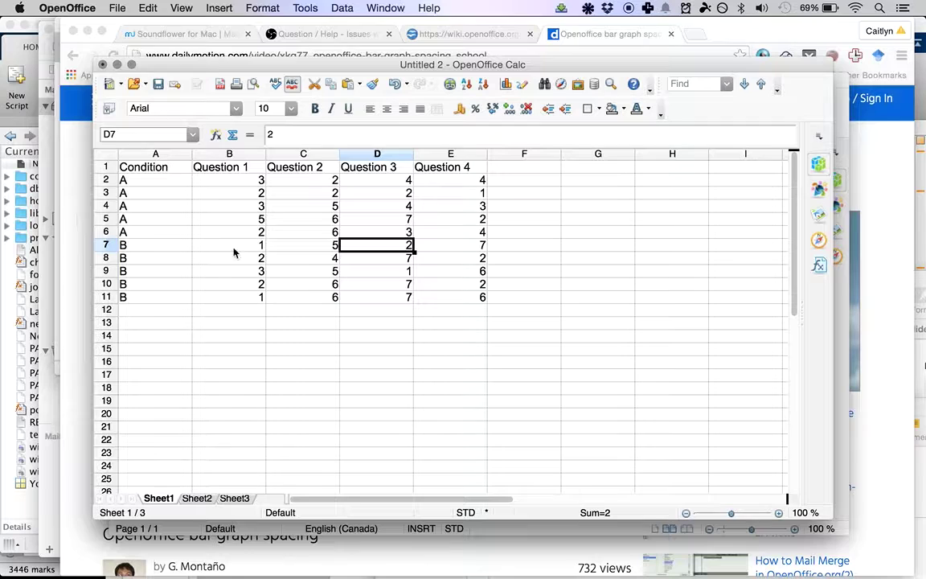
{"action": "left_click", "coordinate": [235, 178]}
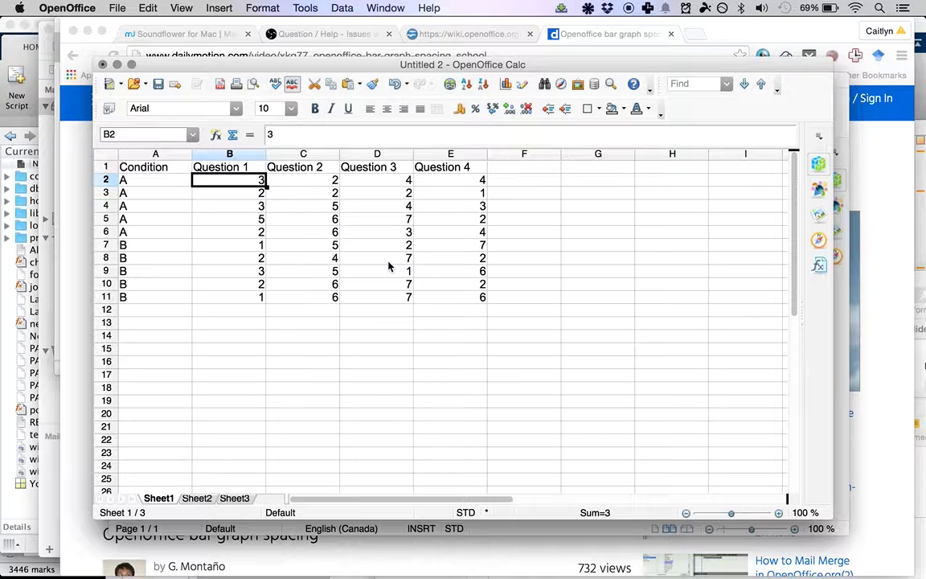
{"action": "left_click", "coordinate": [249, 195]}
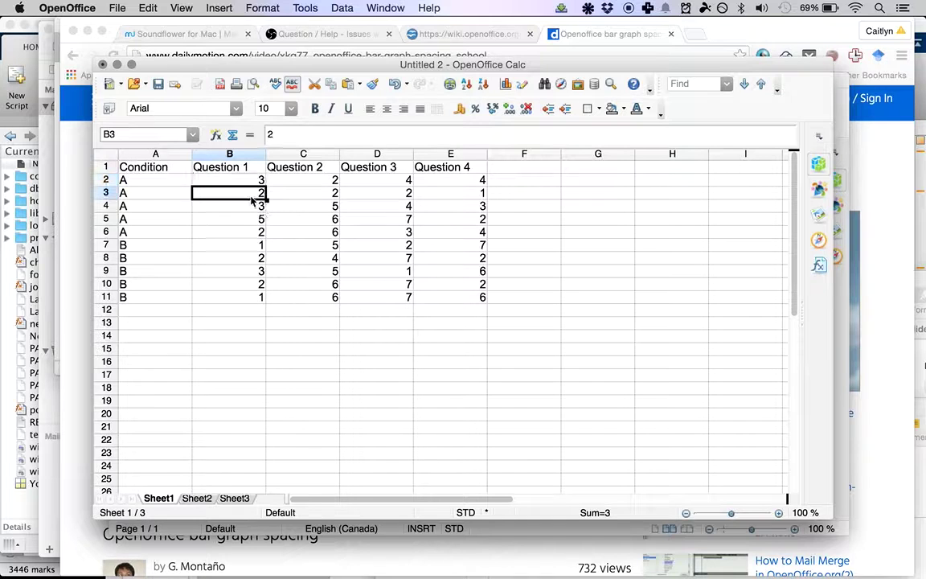
{"action": "left_click", "coordinate": [252, 220]}
{"action": "left_click", "coordinate": [269, 272]}
{"action": "left_click", "coordinate": [155, 258]}
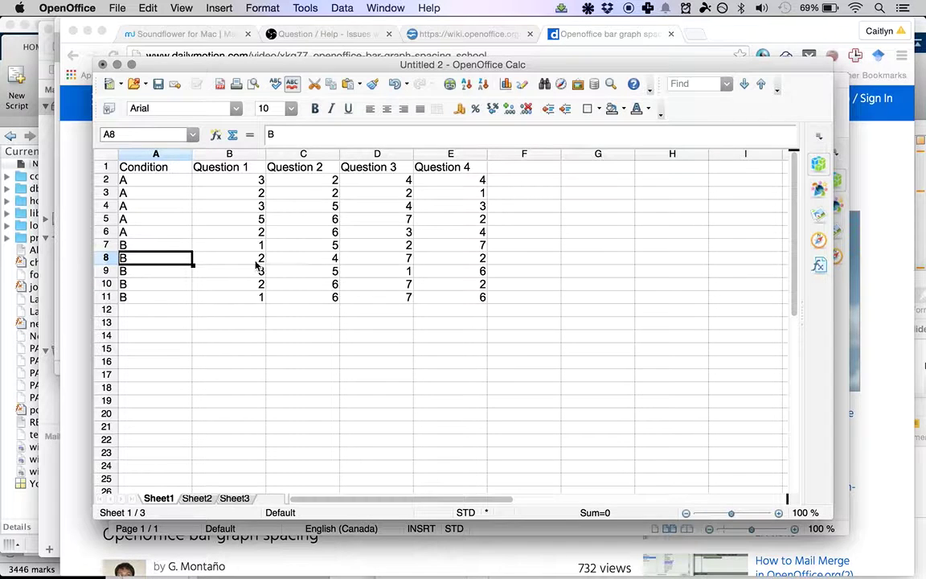
Change the Question 2 answer in cell C8 to 3.
{"action": "left_click", "coordinate": [302, 261]}
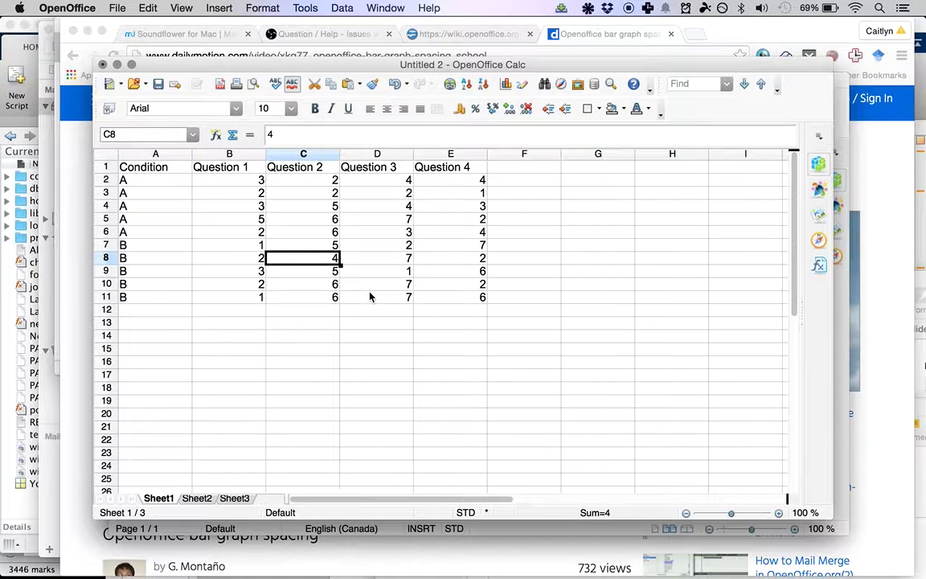
{"action": "double_click", "coordinate": [334, 259]}
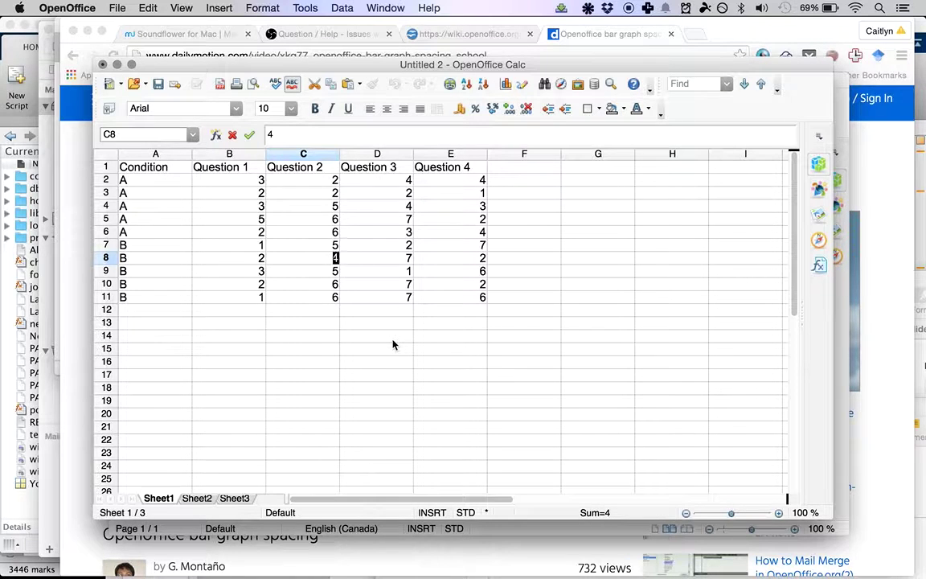
{"action": "type", "text": "3"}
{"action": "left_click", "coordinate": [351, 286]}
{"action": "left_click", "coordinate": [351, 324]}
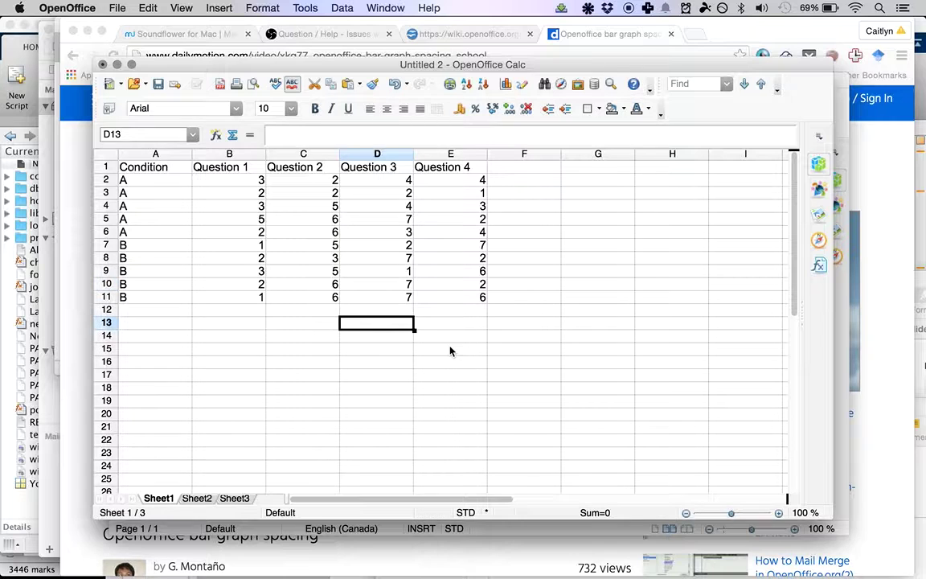
{"action": "left_click", "coordinate": [408, 286]}
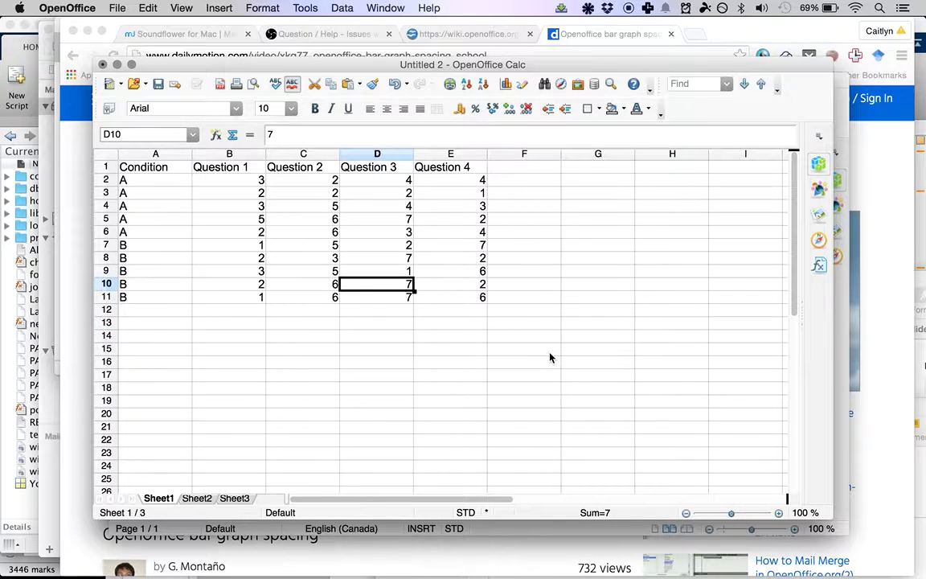
{"action": "left_click", "coordinate": [478, 337]}
{"action": "left_click", "coordinate": [330, 312]}
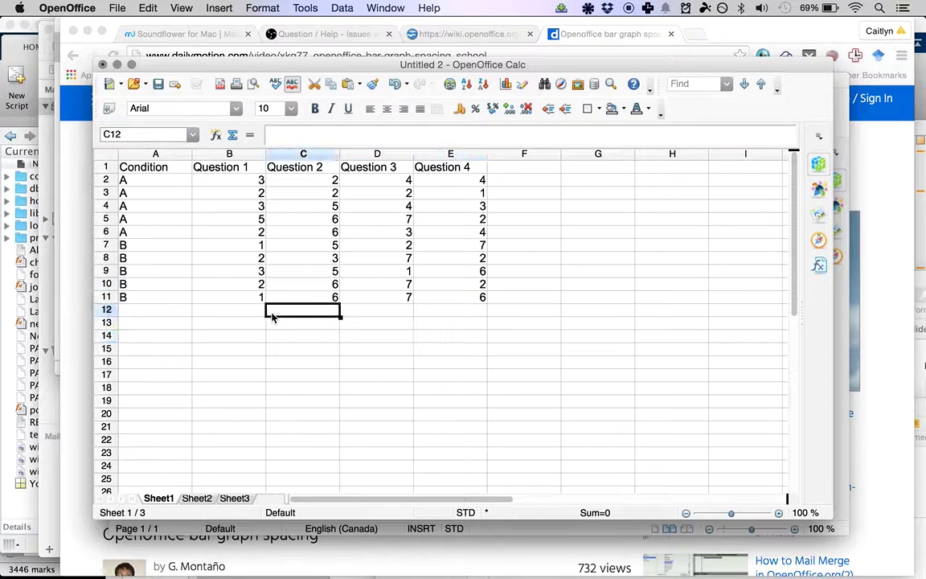
{"action": "left_click", "coordinate": [190, 335]}
{"action": "left_click", "coordinate": [153, 324]}
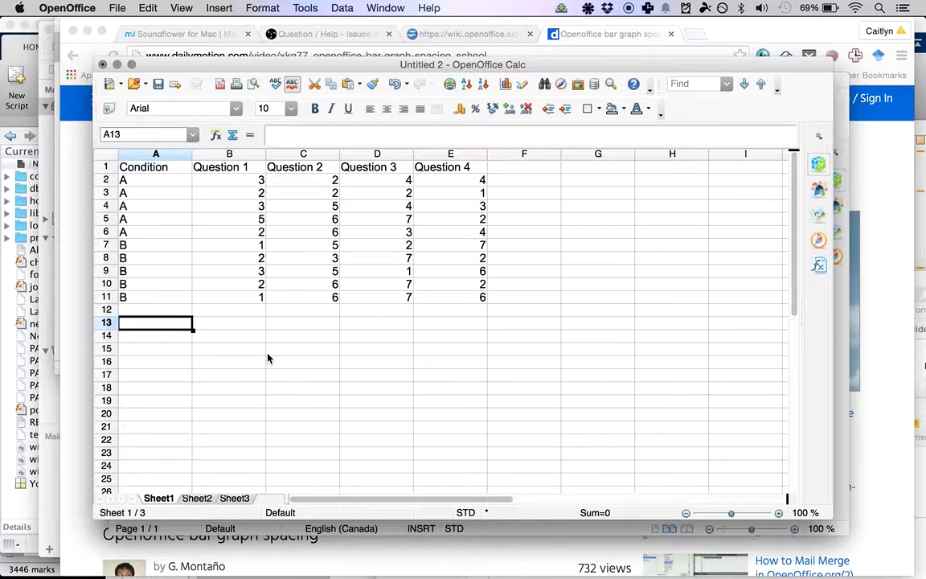
{"action": "left_click", "coordinate": [251, 284]}
{"action": "left_click", "coordinate": [325, 296]}
{"action": "left_click", "coordinate": [485, 350]}
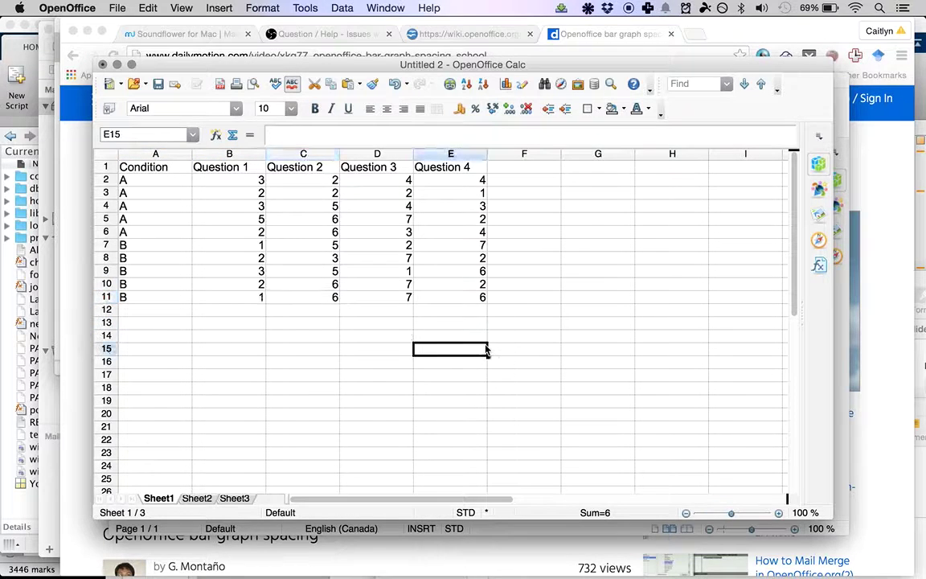
{"action": "left_click", "coordinate": [459, 297]}
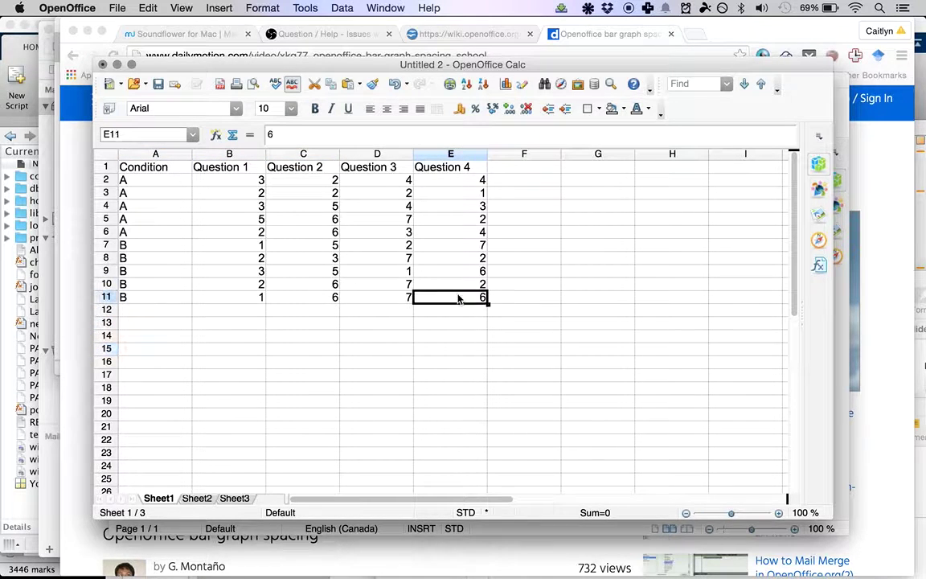
{"action": "left_click", "coordinate": [180, 167], "text": "shift"}
{"action": "left_click", "coordinate": [343, 354]}
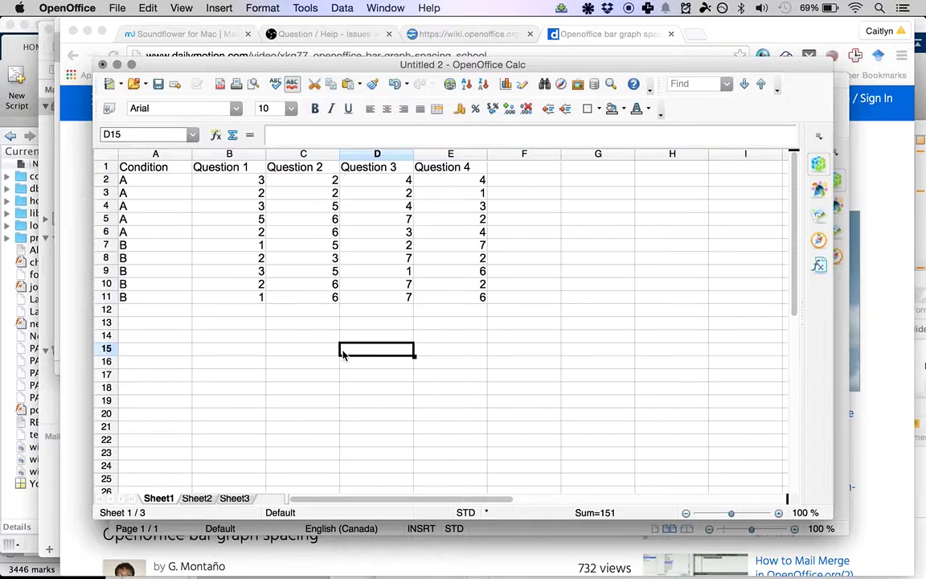
Replace the Question 1 header in cell B1 with "Number of Coffee".
{"action": "double_click", "coordinate": [241, 167]}
{"action": "triple_click", "coordinate": [231, 168]}
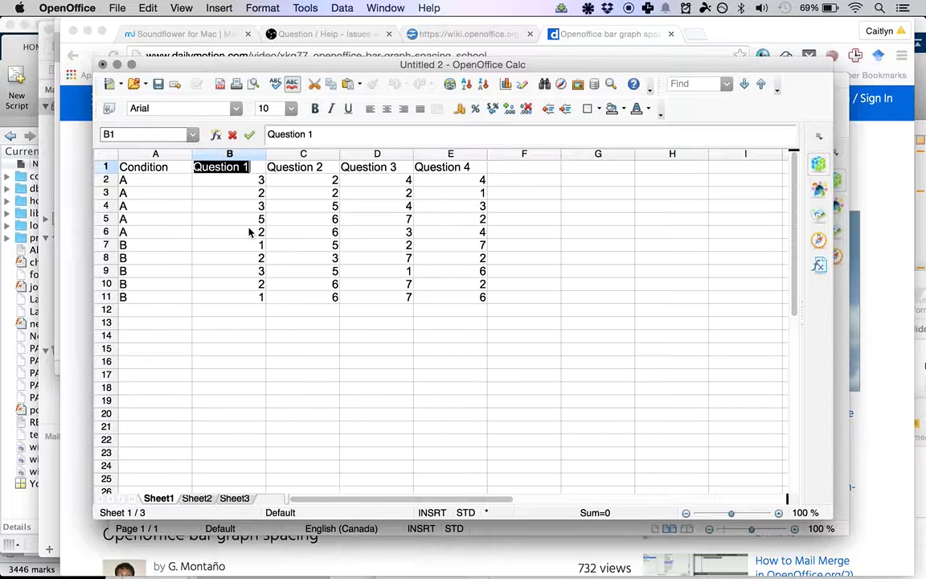
{"action": "type", "text": "Number of Cof"}
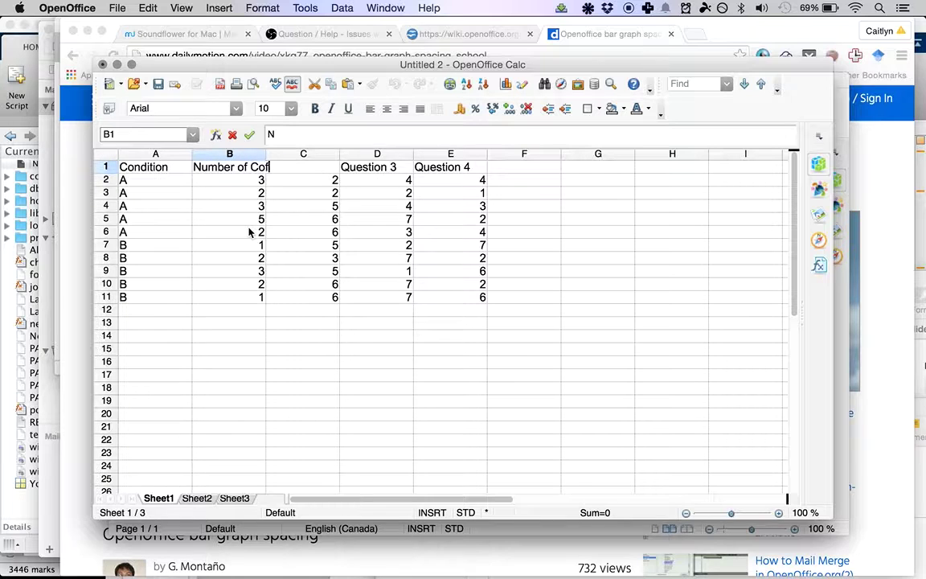
{"action": "type", "text": "fee"}
{"action": "left_click", "coordinate": [277, 233]}
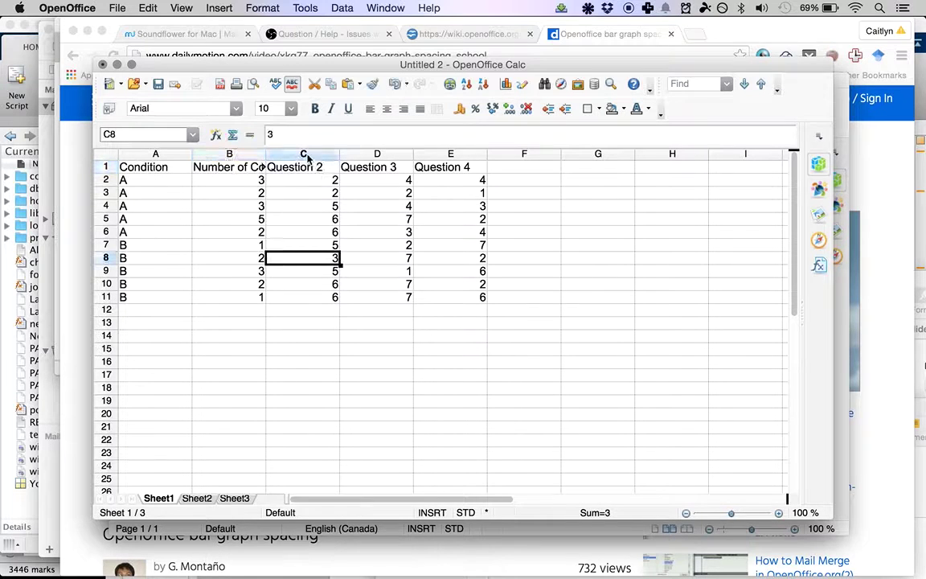
Replace the Question 2 header in cell C1 with "Hours Studied".
{"action": "left_click", "coordinate": [285, 165]}
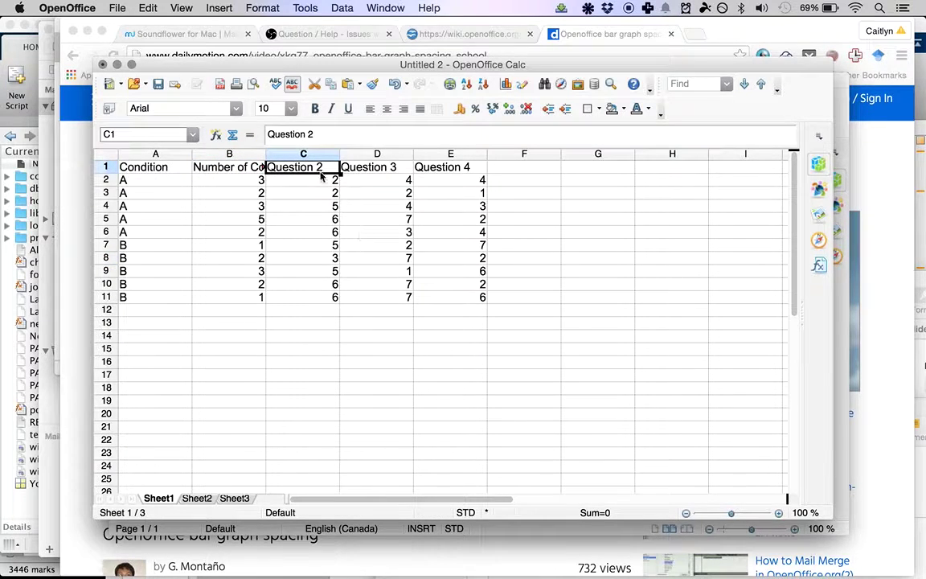
{"action": "double_click", "coordinate": [321, 168]}
{"action": "triple_click", "coordinate": [321, 168]}
{"action": "type", "text": "Hours "}
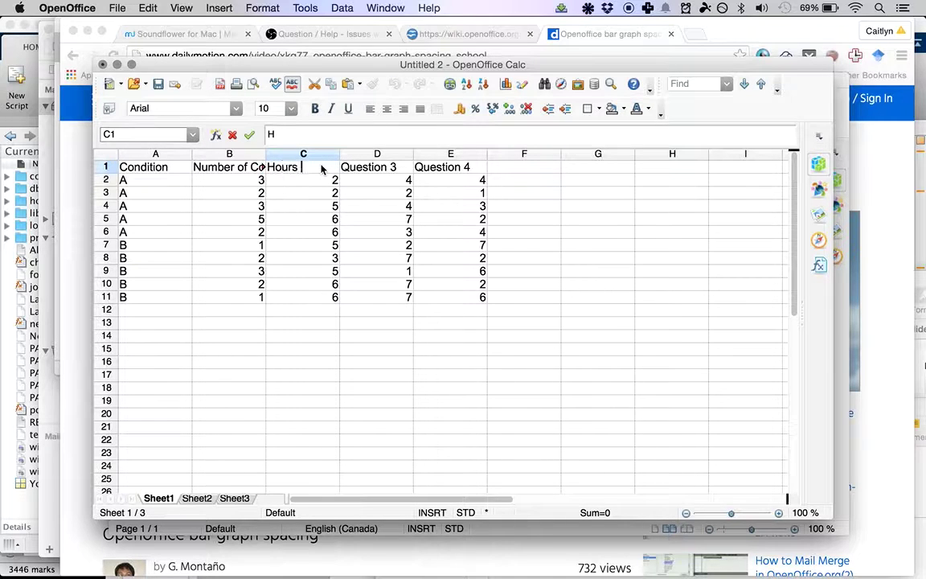
{"action": "type", "text": "Studied"}
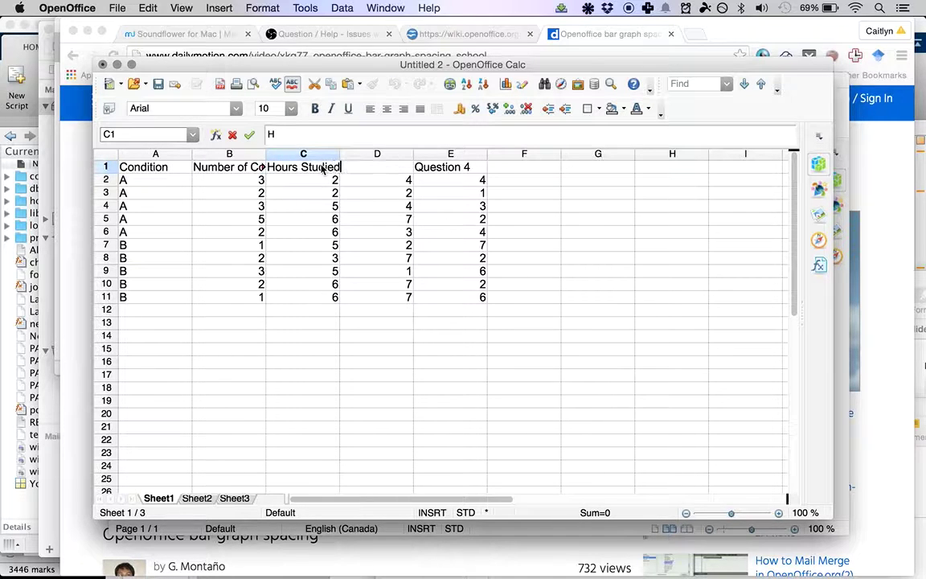
{"action": "left_click", "coordinate": [387, 221]}
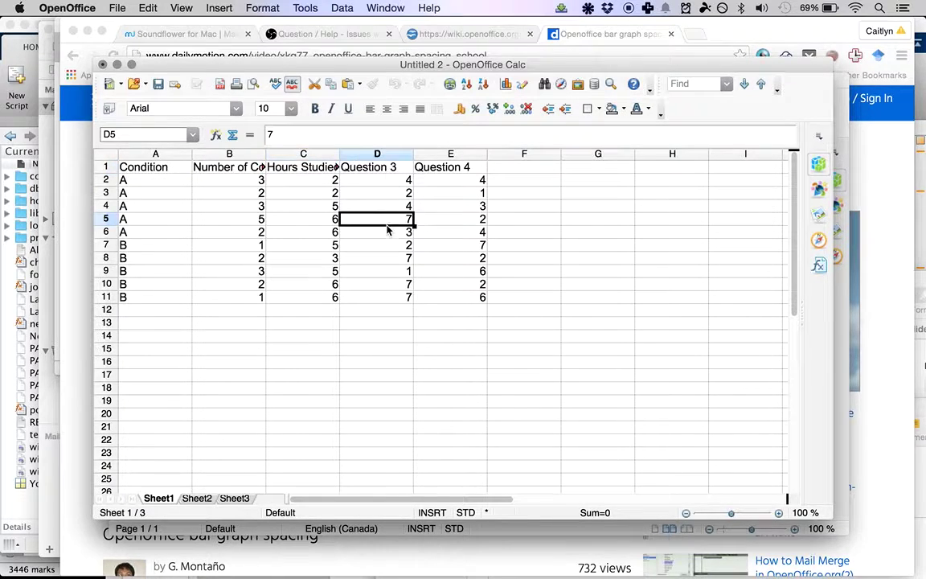
Replace the Question 3 header in cell D1 with "Confidence Exam".
{"action": "left_click", "coordinate": [386, 167]}
{"action": "type", "text": "Confiden"}
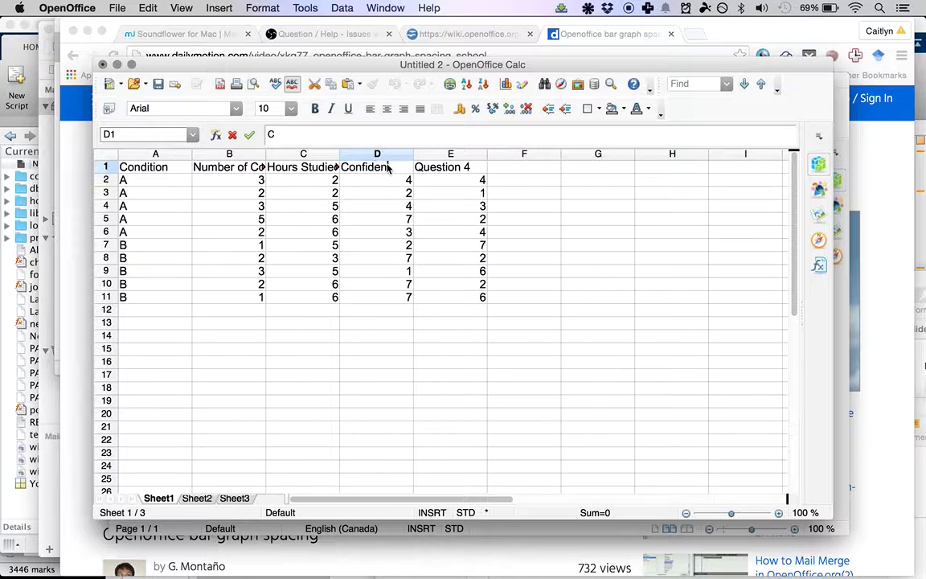
{"action": "type", "text": "ce Exam"}
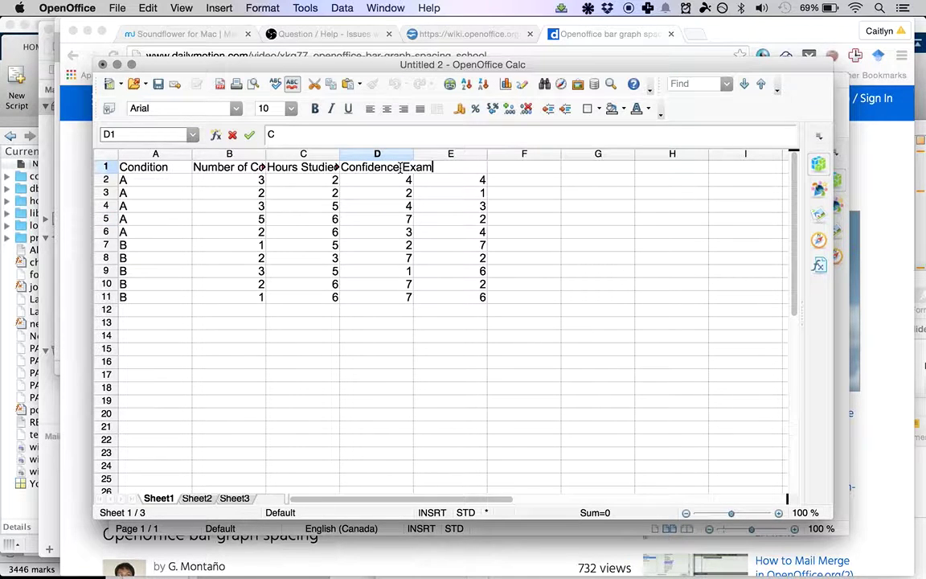
{"action": "left_click", "coordinate": [424, 257]}
Replace the Question 4 header in cell E1 with "Number of Snacks".
{"action": "left_click", "coordinate": [423, 167]}
{"action": "triple_click", "coordinate": [450, 167]}
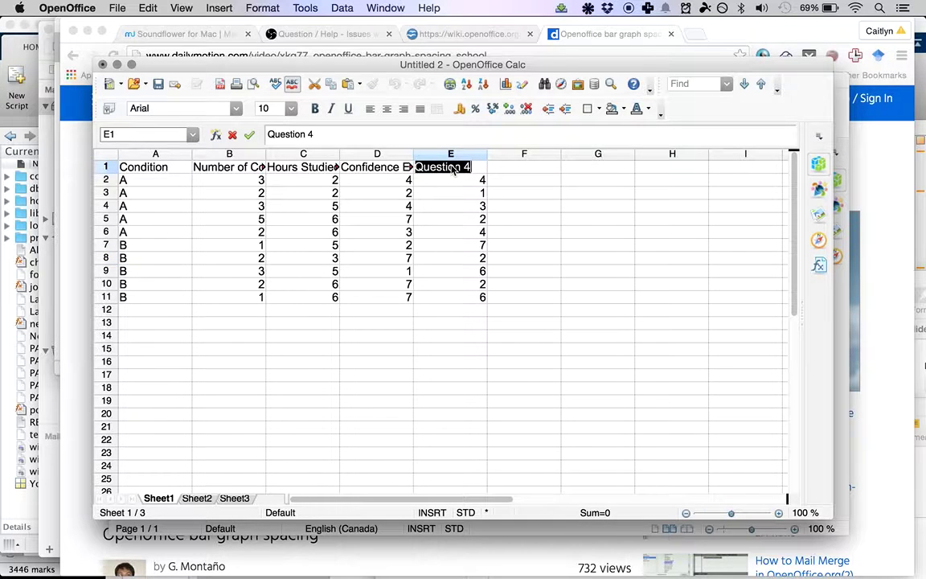
{"action": "type", "text": "Number of Sna"}
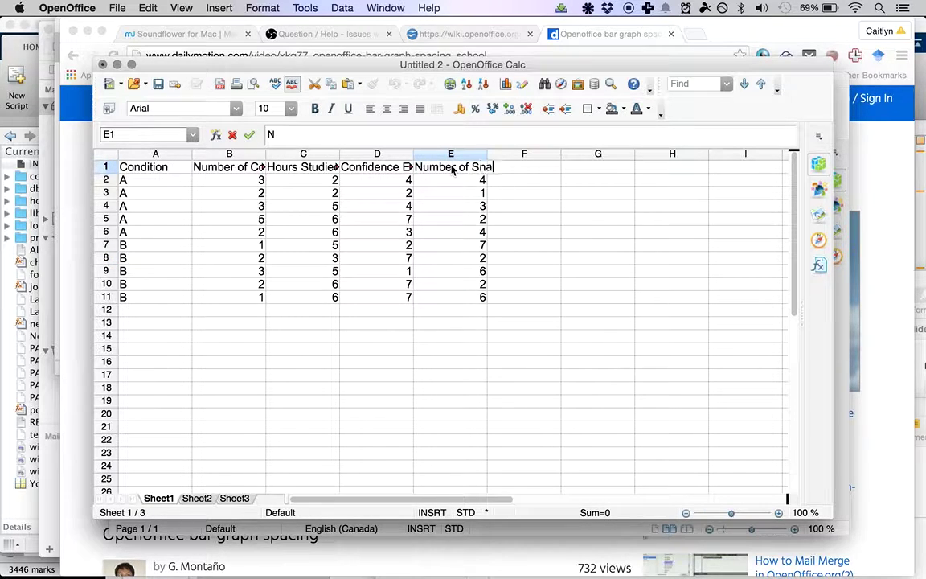
{"action": "type", "text": "cks"}
{"action": "left_click", "coordinate": [295, 210]}
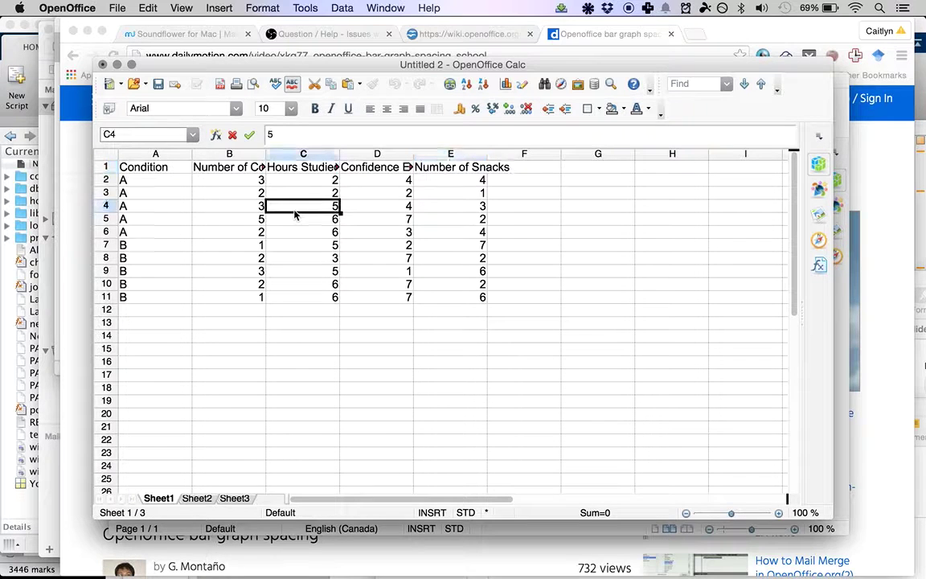
Replace the condition label A in cell A2 with "stress".
{"action": "left_click", "coordinate": [172, 181]}
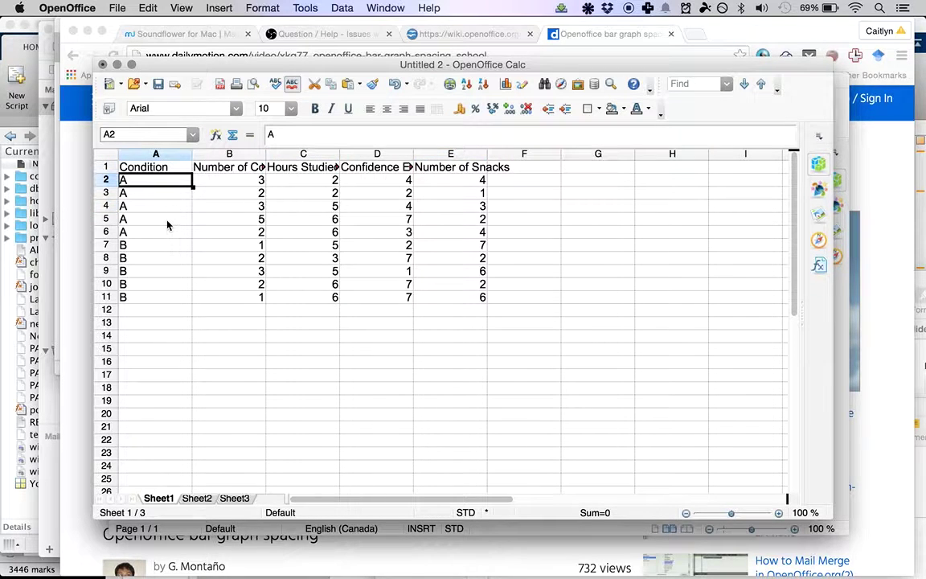
{"action": "double_click", "coordinate": [148, 180]}
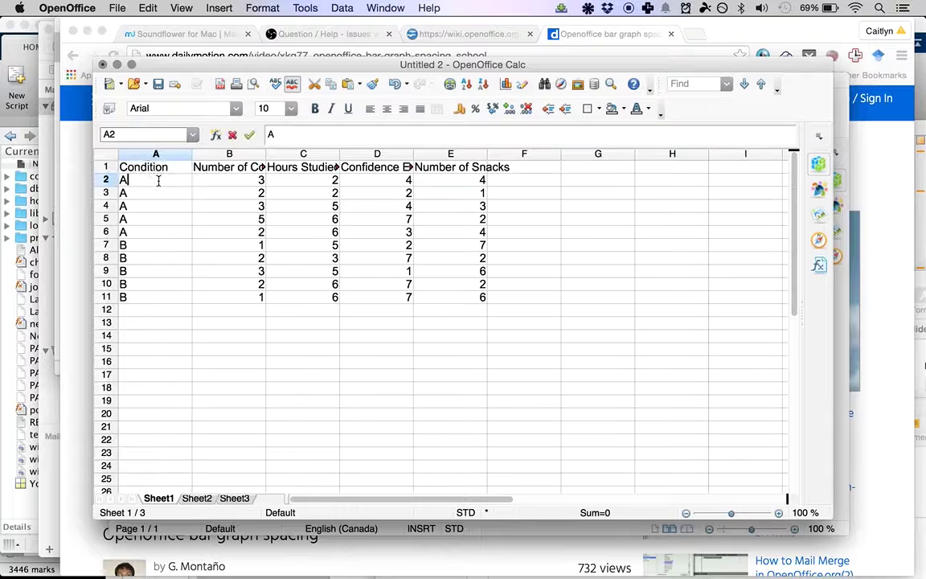
{"action": "key", "text": "super+a"}
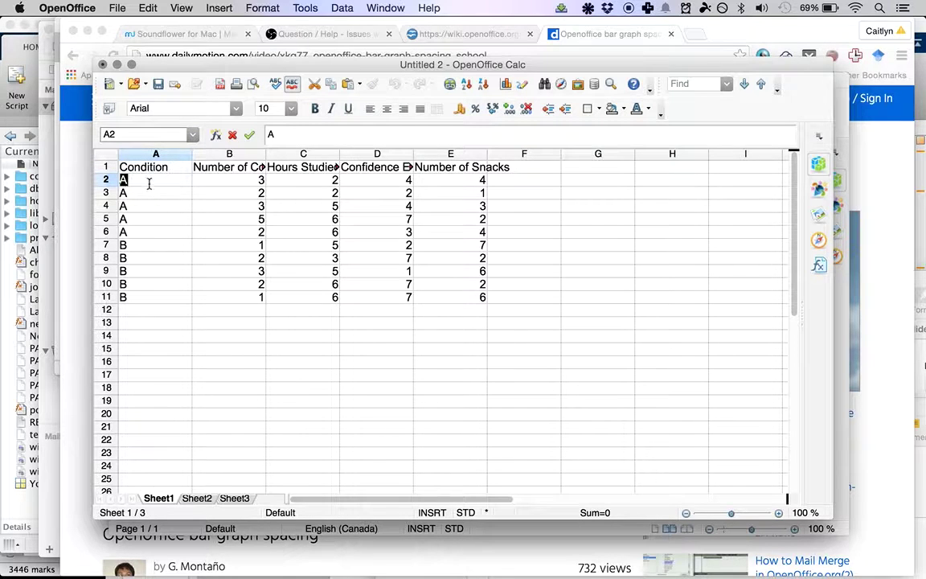
{"action": "key", "text": "super+c"}
{"action": "type", "text": "strees"}
{"action": "key", "text": "BackSpace"}
{"action": "key", "text": "BackSpace"}
{"action": "type", "text": "ss"}
{"action": "key", "text": "Return"}
Replace the condition label in cell A3 with "stress".
{"action": "double_click", "coordinate": [145, 193]}
{"action": "key", "text": "super+a"}
{"action": "type", "text": "stre"}
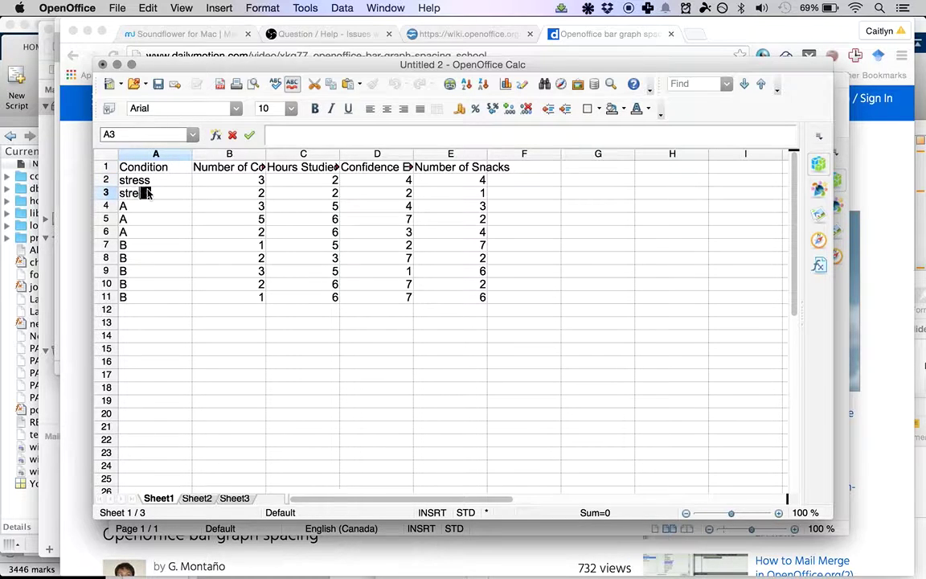
{"action": "key", "text": "Return"}
Copy the "stress" labels from A2:A3 into A4:A5, overwriting the existing condition labels.
{"action": "left_click_drag", "start_coordinate": [135, 180], "coordinate": [149, 196]}
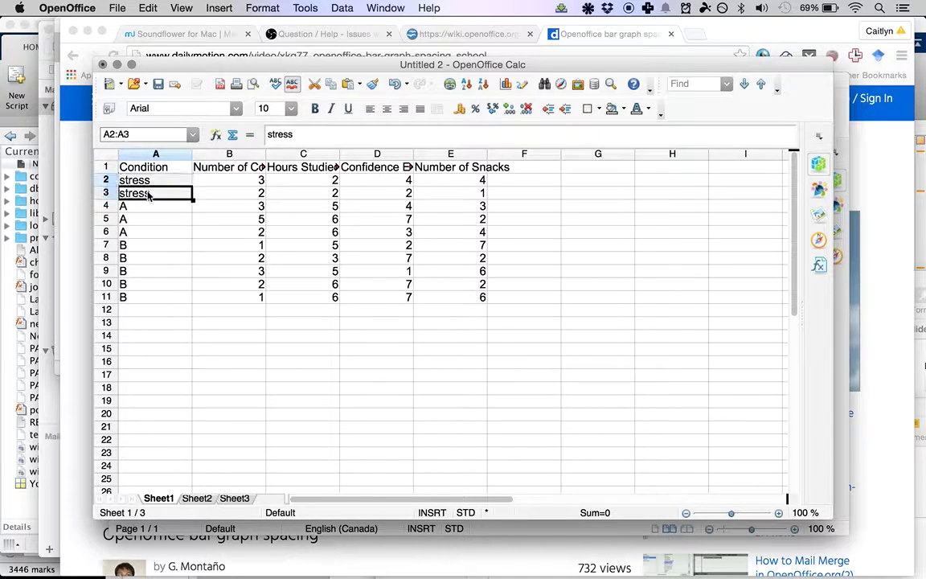
{"action": "key", "text": "super+c"}
{"action": "left_click", "coordinate": [146, 206]}
{"action": "key", "text": "super+v"}
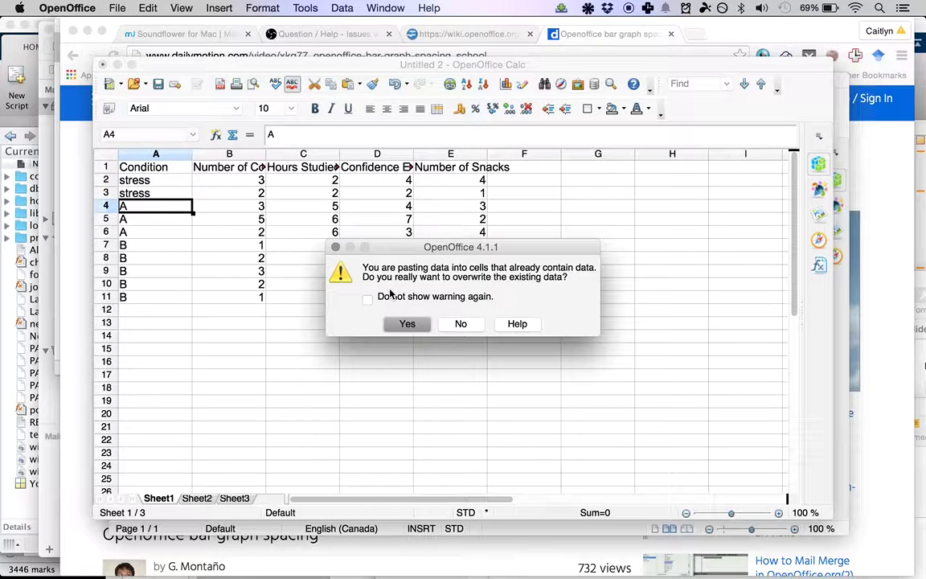
{"action": "left_click", "coordinate": [402, 322]}
Replace the remaining condition label A in cell A6 with "stress".
{"action": "left_click", "coordinate": [149, 233]}
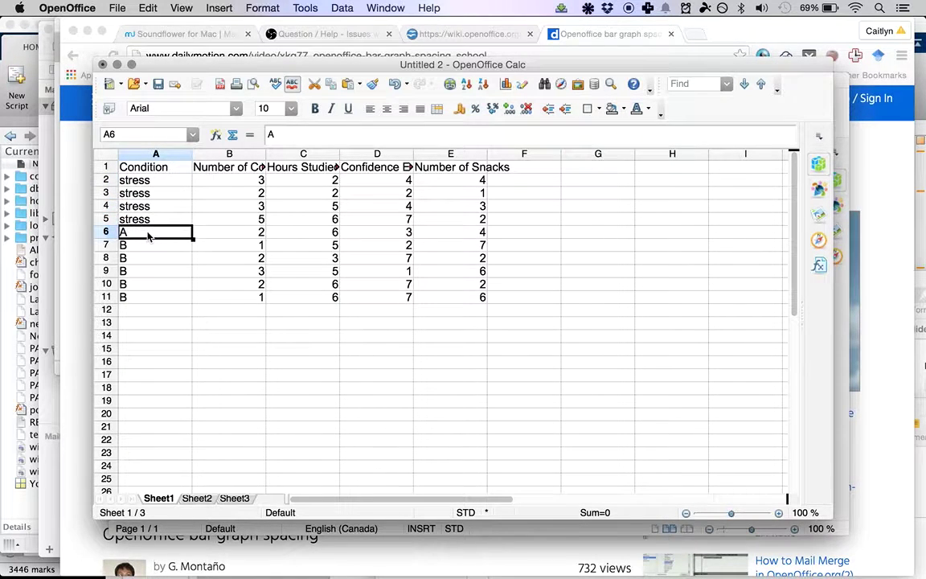
{"action": "type", "text": "stress"}
{"action": "key", "text": "Return"}
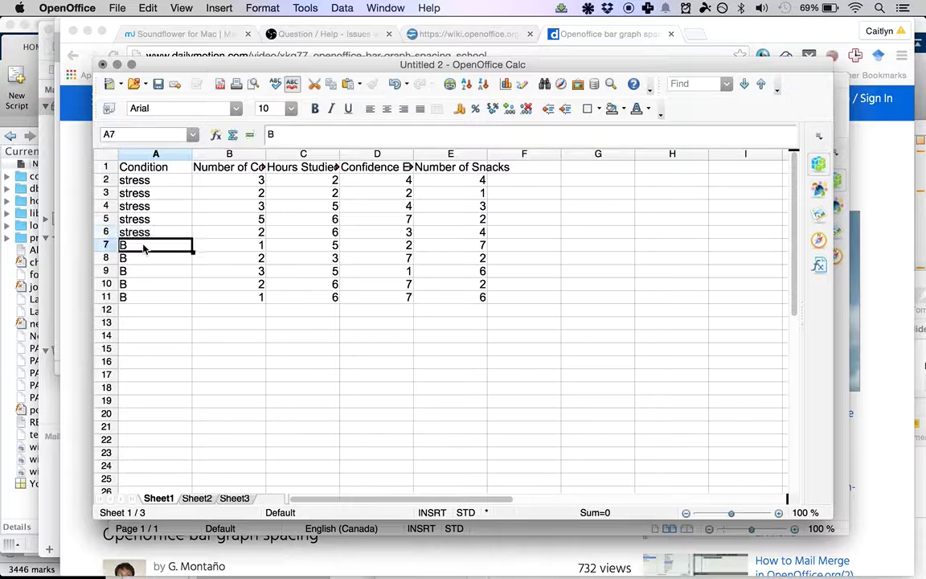
Replace the condition label B in cells A7 and A8 with "spa".
{"action": "key", "text": "BackSpace"}
{"action": "type", "text": "m"}
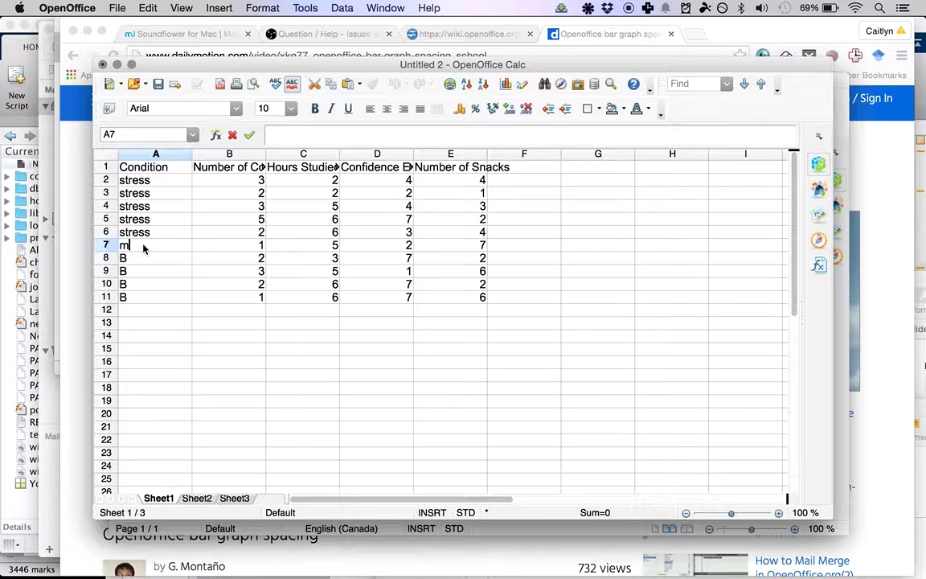
{"action": "key", "text": "BackSpace"}
{"action": "type", "text": "spa"}
{"action": "key", "text": "Return"}
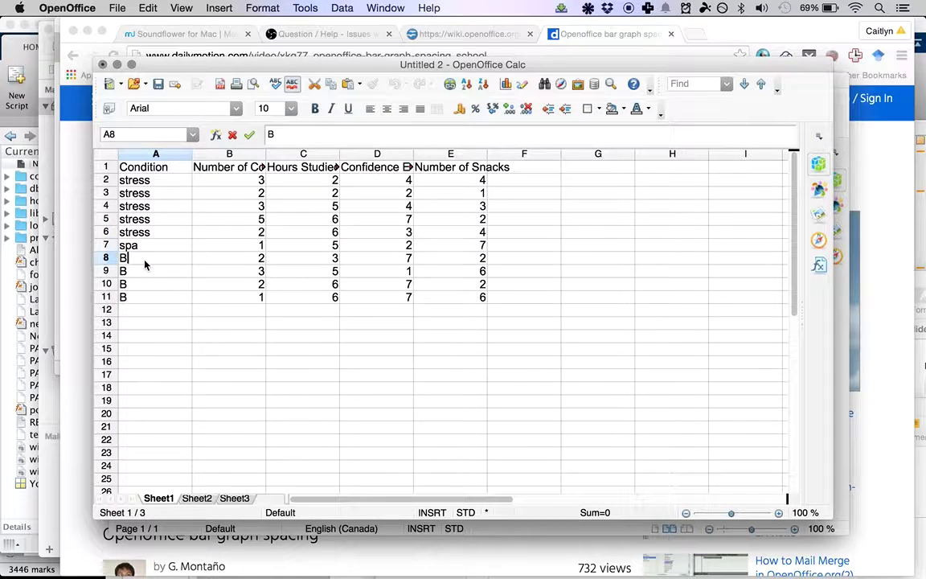
{"action": "type", "text": "spa"}
{"action": "key", "text": "Return"}
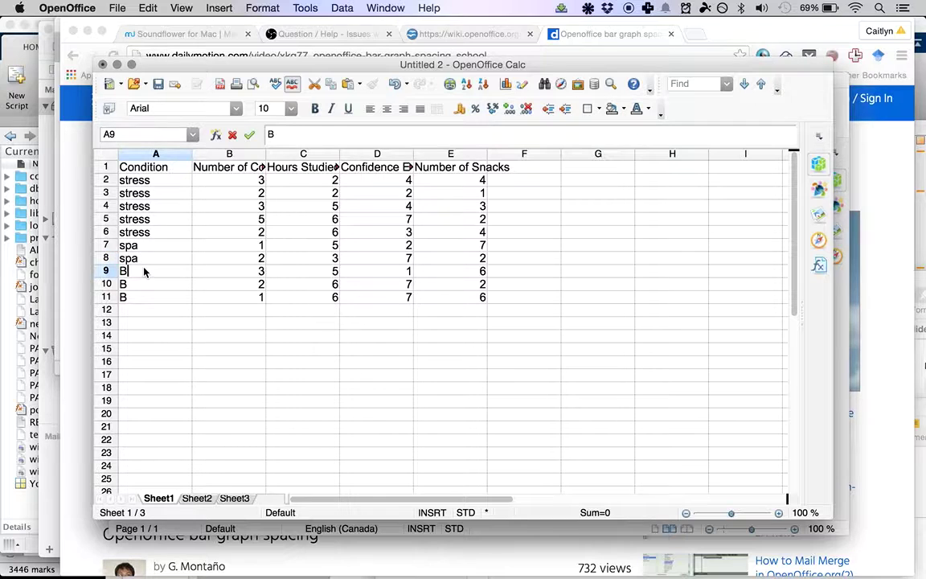
Replace the condition label B in cells A9 to A11 with "spa".
{"action": "key", "text": "BackSpace"}
{"action": "type", "text": "spa"}
{"action": "key", "text": "Return"}
{"action": "key", "text": "BackSpace"}
{"action": "type", "text": "spa"}
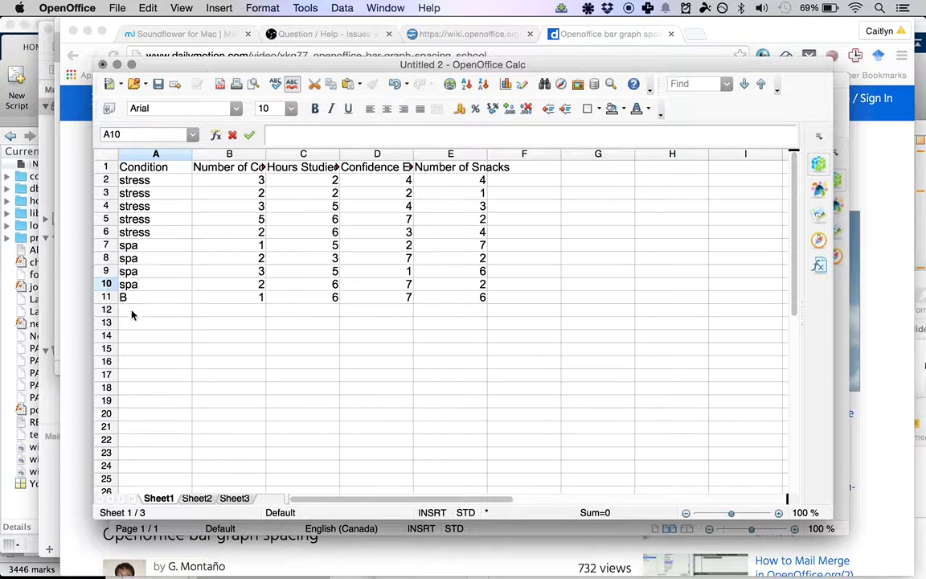
{"action": "key", "text": "Return"}
{"action": "key", "text": "BackSpace"}
{"action": "type", "text": "spa"}
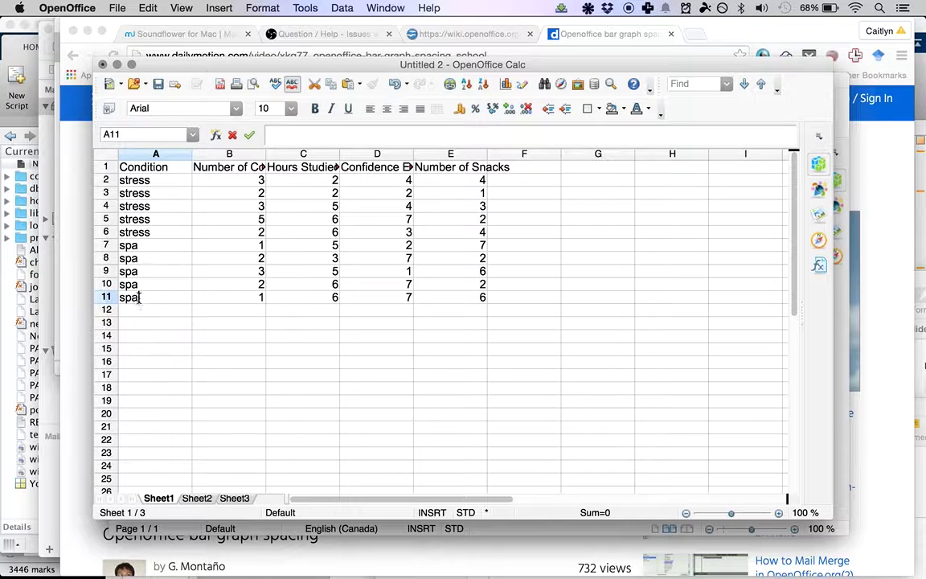
{"action": "key", "text": "Return"}
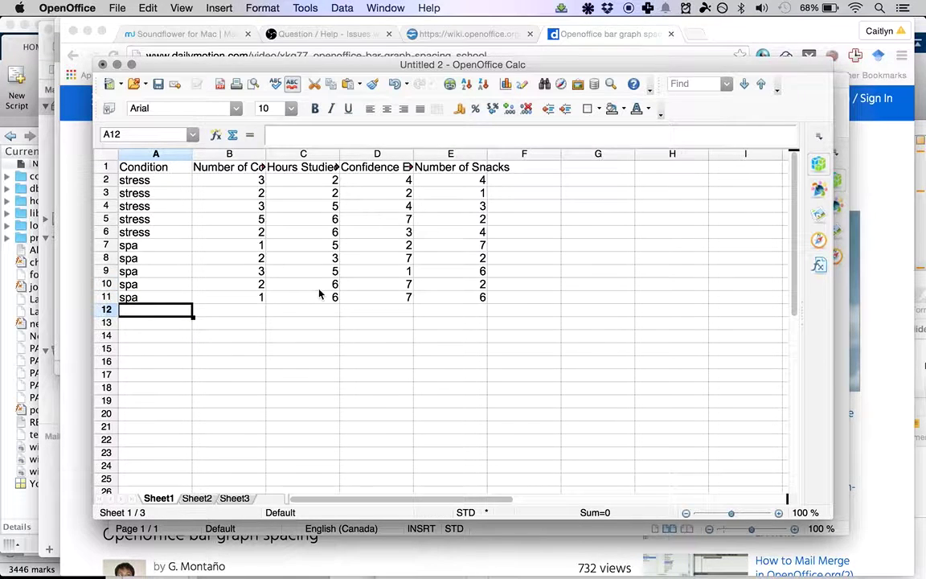
Examine the stress and spa condition groups and the descriptive column headers with their answers in A1:E11.
{"action": "left_click", "coordinate": [190, 296]}
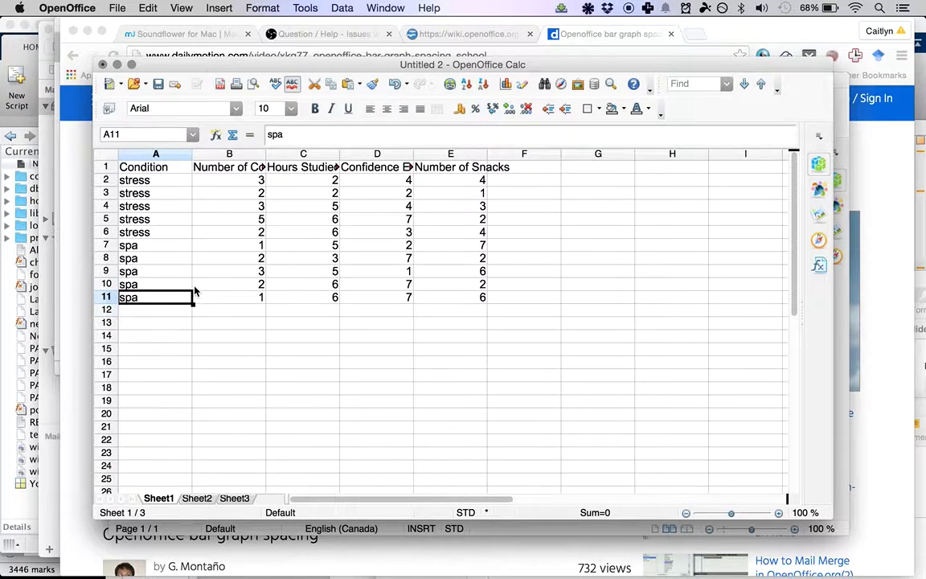
{"action": "left_click", "coordinate": [450, 300]}
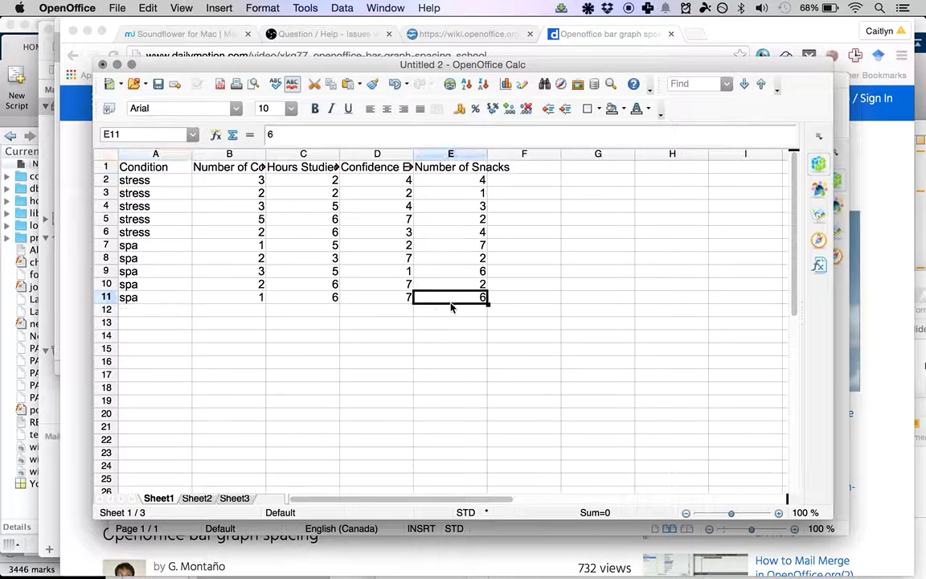
{"action": "left_click", "coordinate": [153, 185]}
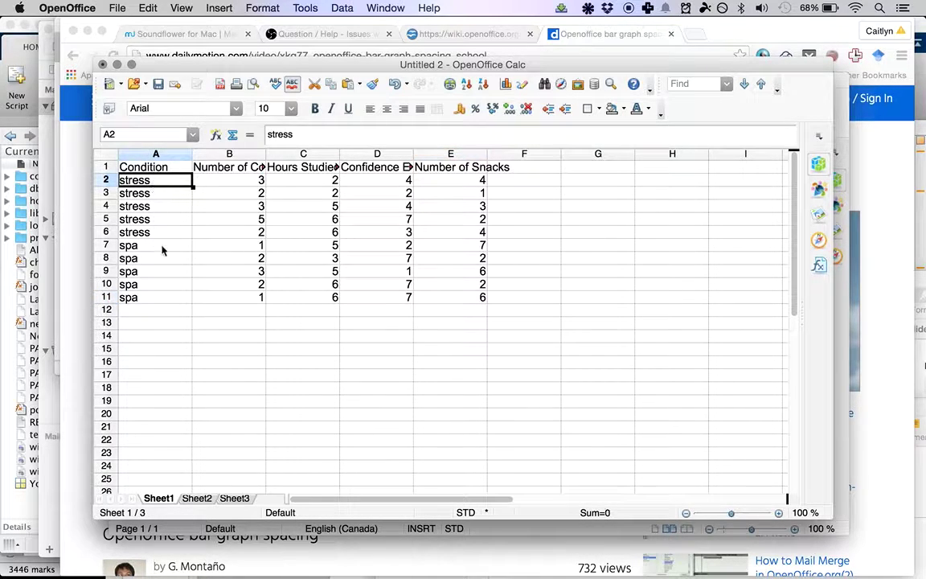
{"action": "left_click", "coordinate": [149, 245]}
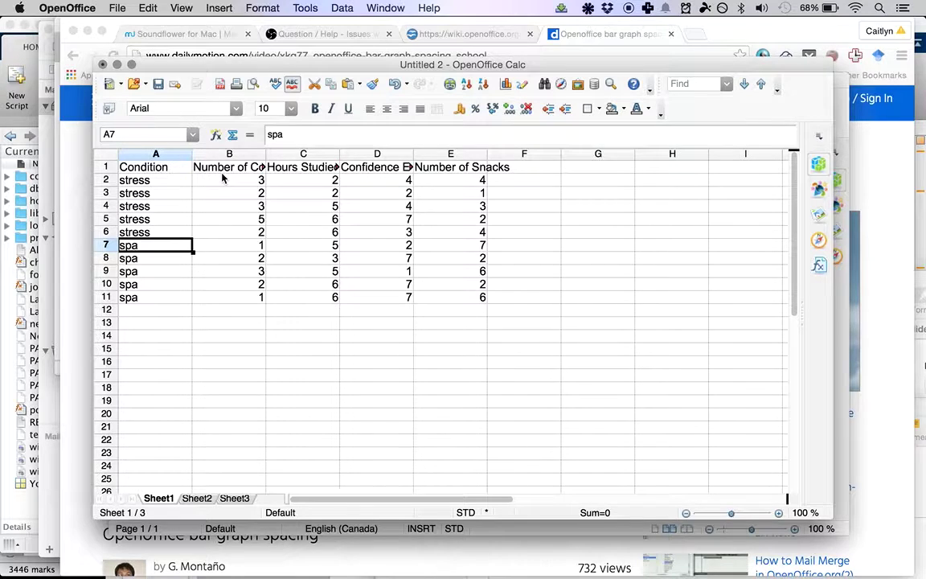
{"action": "left_click", "coordinate": [241, 167]}
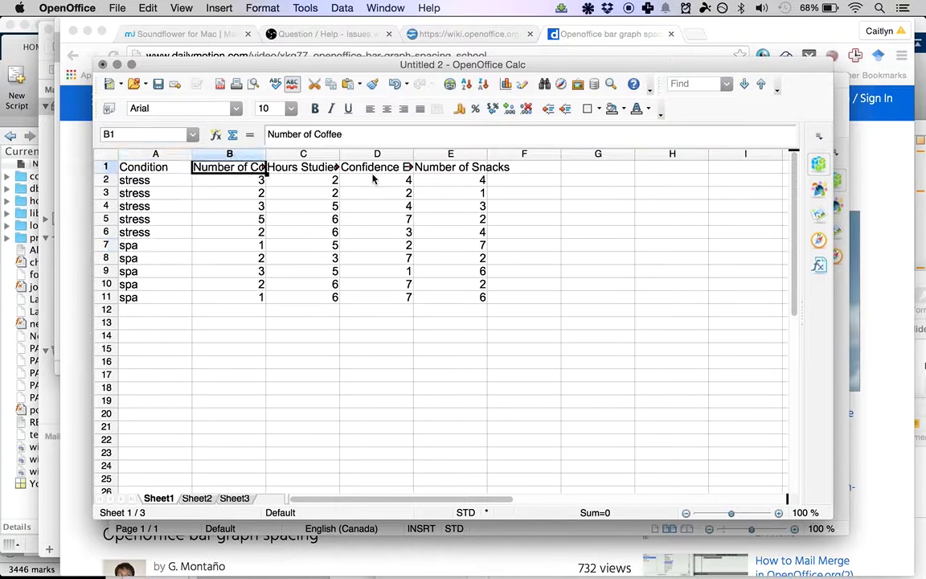
{"action": "left_click", "coordinate": [368, 167]}
{"action": "left_click", "coordinate": [440, 171]}
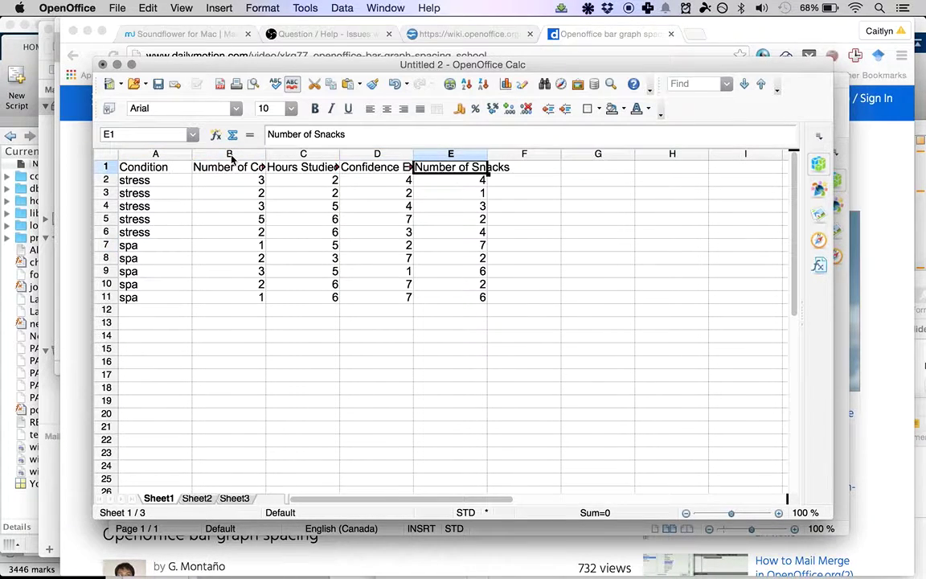
{"action": "left_click", "coordinate": [229, 167]}
{"action": "left_click", "coordinate": [251, 186]}
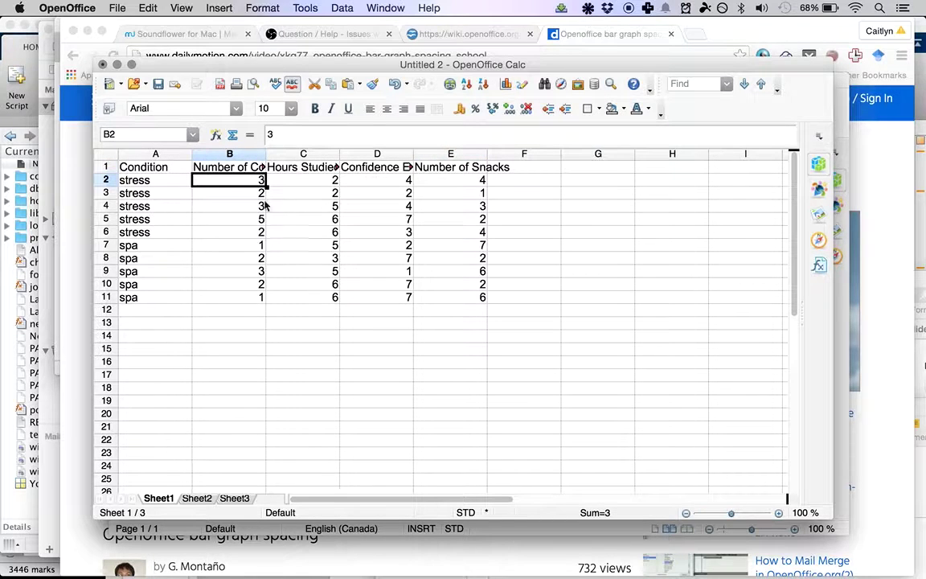
{"action": "left_click", "coordinate": [168, 171]}
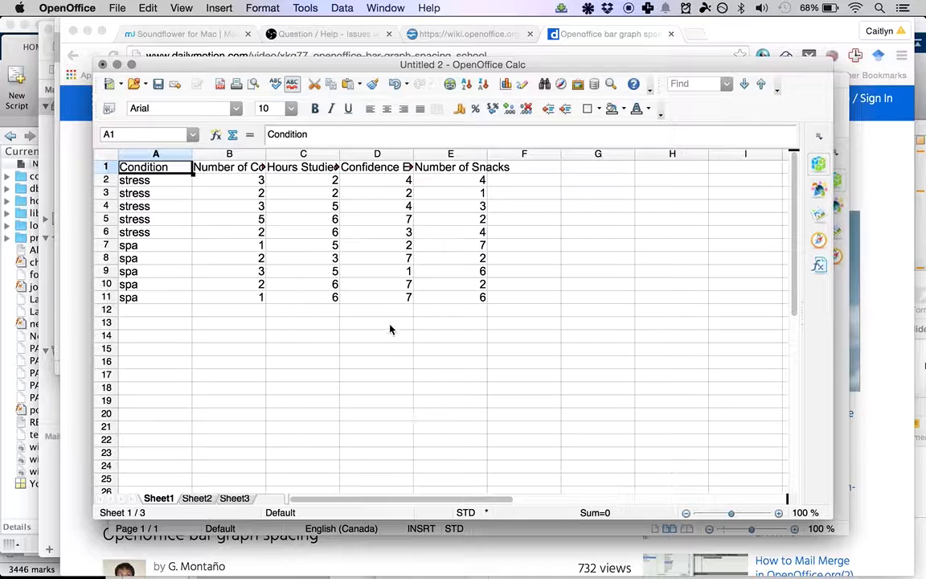
{"action": "left_click", "coordinate": [355, 300]}
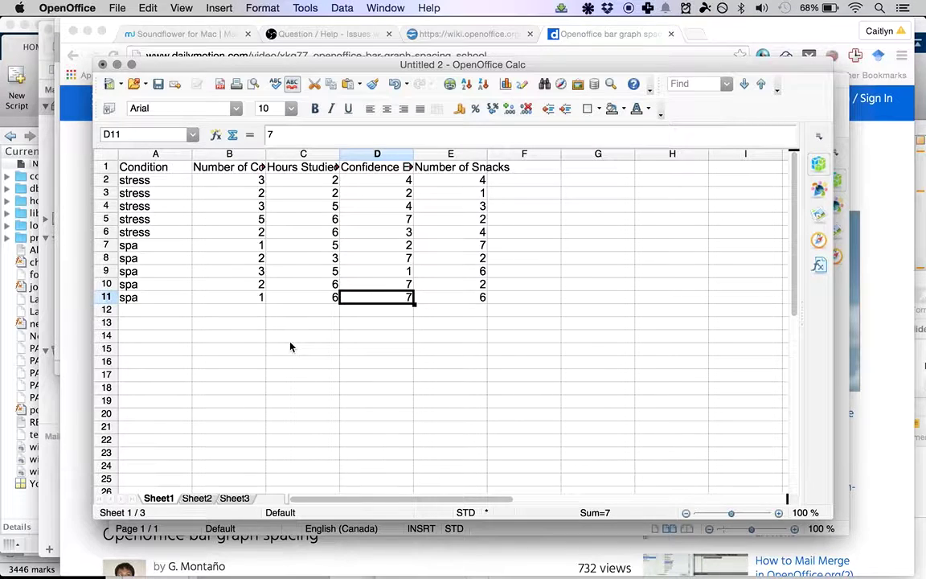
Enter the header "Condition" in cell A13 below the data table.
{"action": "left_click", "coordinate": [161, 334]}
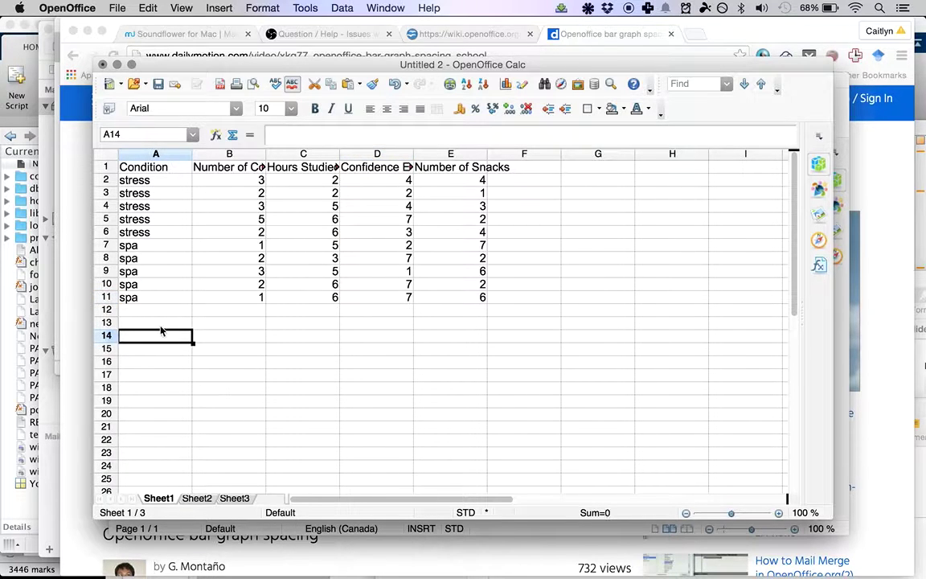
{"action": "left_click", "coordinate": [161, 326]}
{"action": "type", "text": "Mo"}
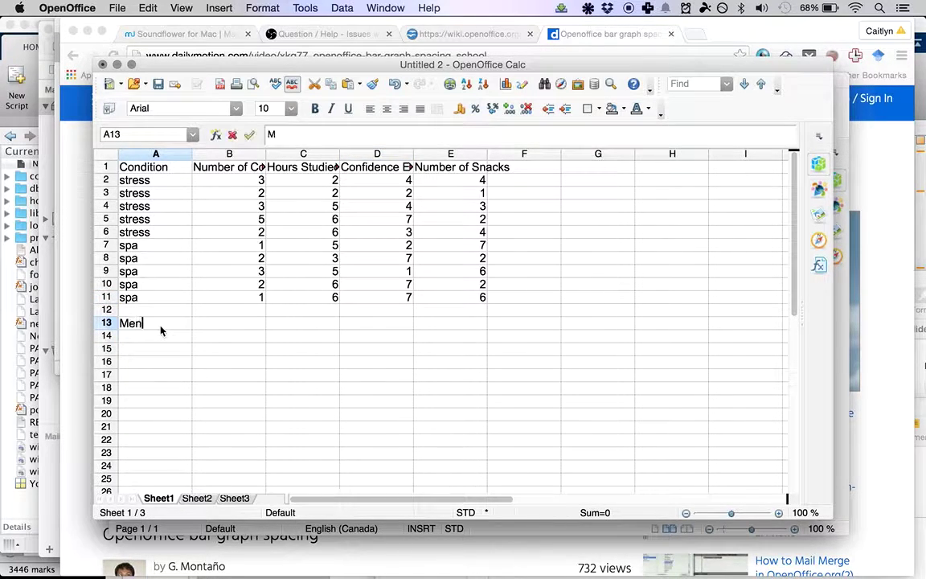
{"action": "key", "text": "BackSpace"}
{"action": "key", "text": "BackSpace"}
{"action": "type", "text": "Condition"}
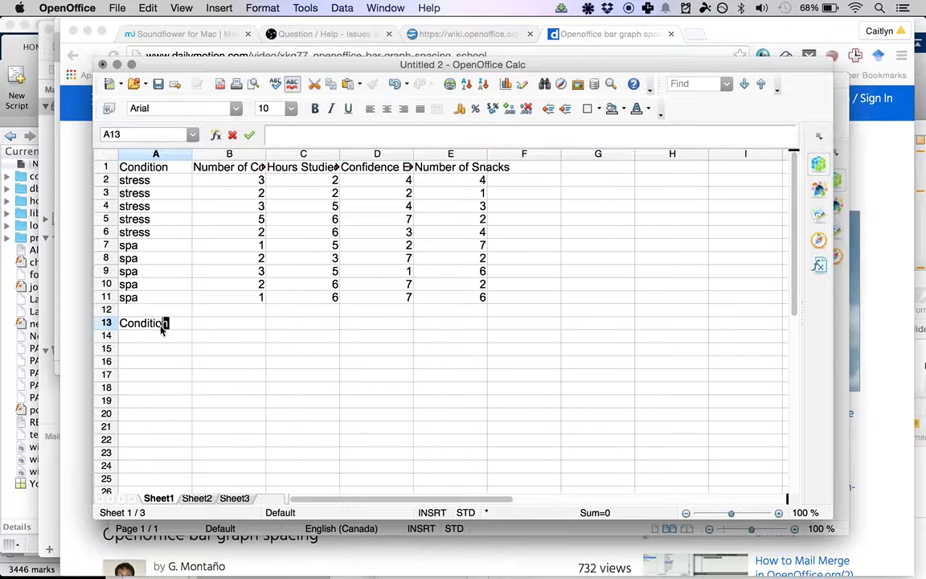
Enter the header "Mean # Coffee" in cell B13 beside the Condition header.
{"action": "key", "text": "Tab"}
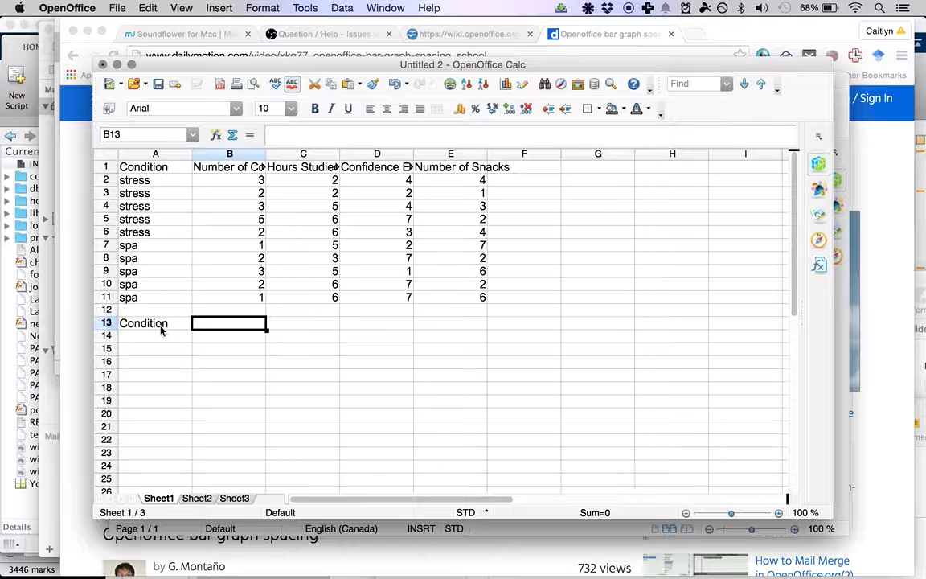
{"action": "type", "text": "Mean"}
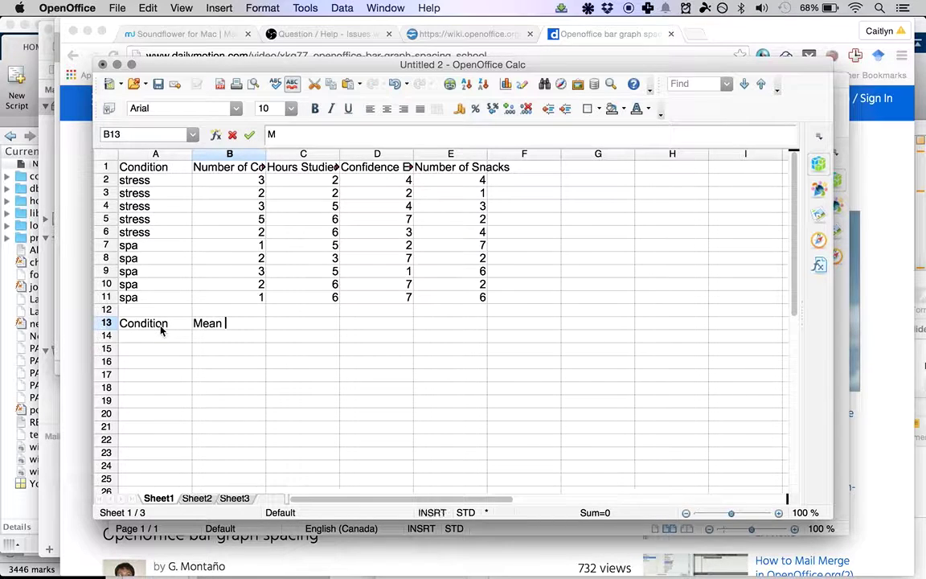
{"action": "left_click", "coordinate": [217, 160]}
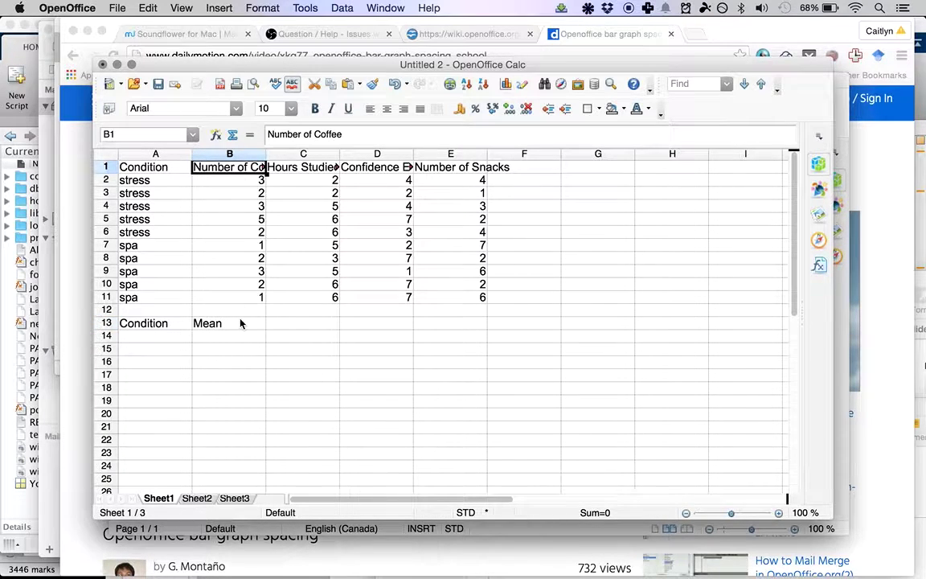
{"action": "left_click", "coordinate": [240, 323]}
{"action": "double_click", "coordinate": [239, 323]}
{"action": "type", "text": "# Coff"}
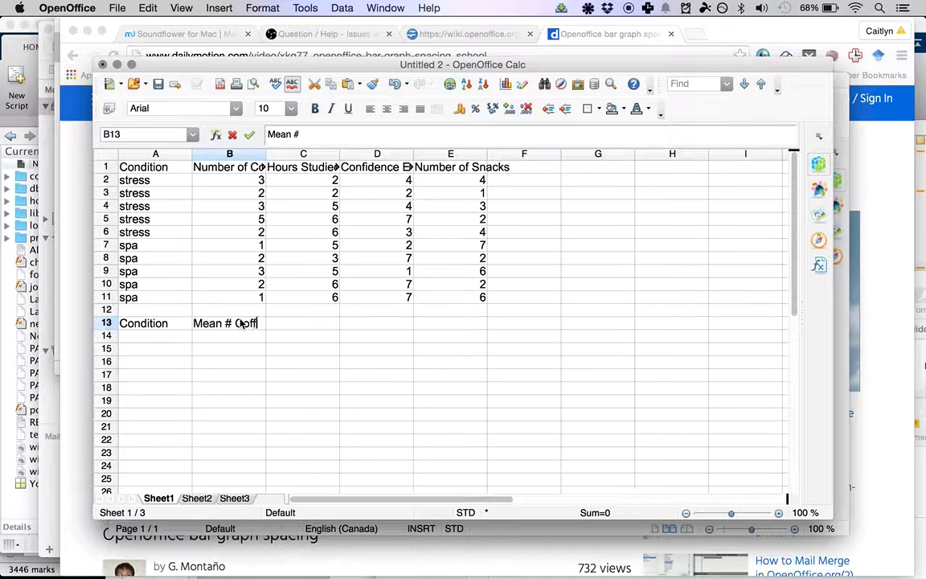
{"action": "type", "text": "ee"}
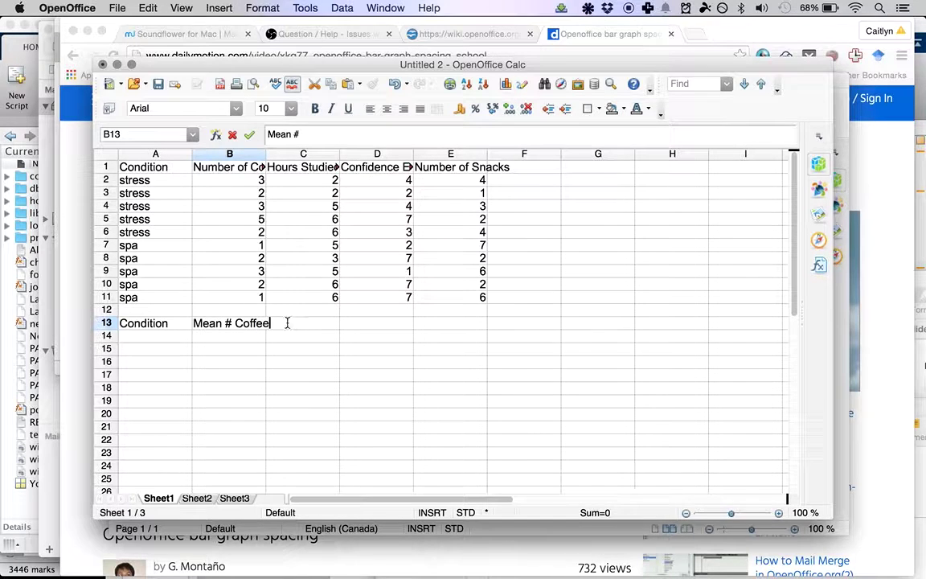
Enter the headers "Mean Study Time" in C13 and "Mean Confidence" in D13.
{"action": "left_click", "coordinate": [324, 341]}
{"action": "left_click", "coordinate": [313, 322]}
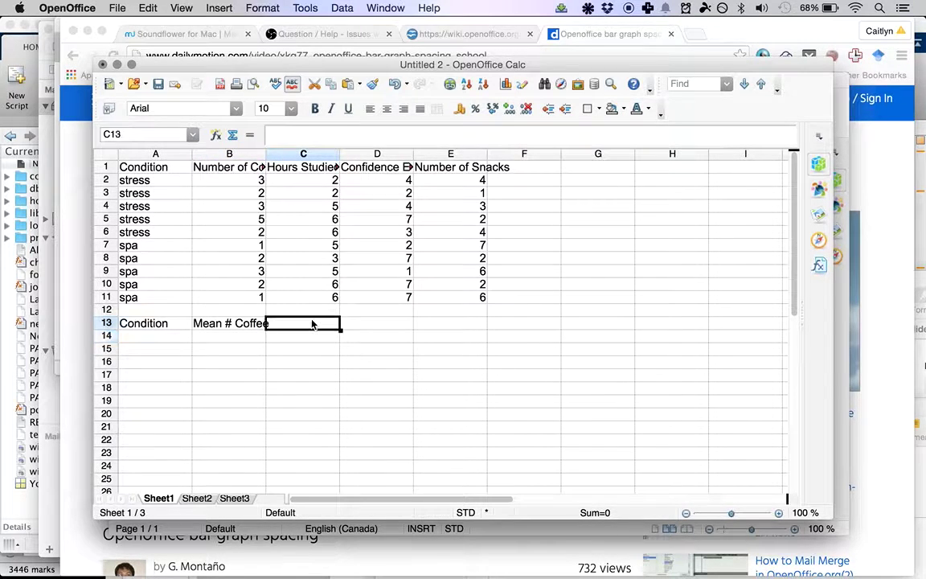
{"action": "type", "text": "Mean Study Time"}
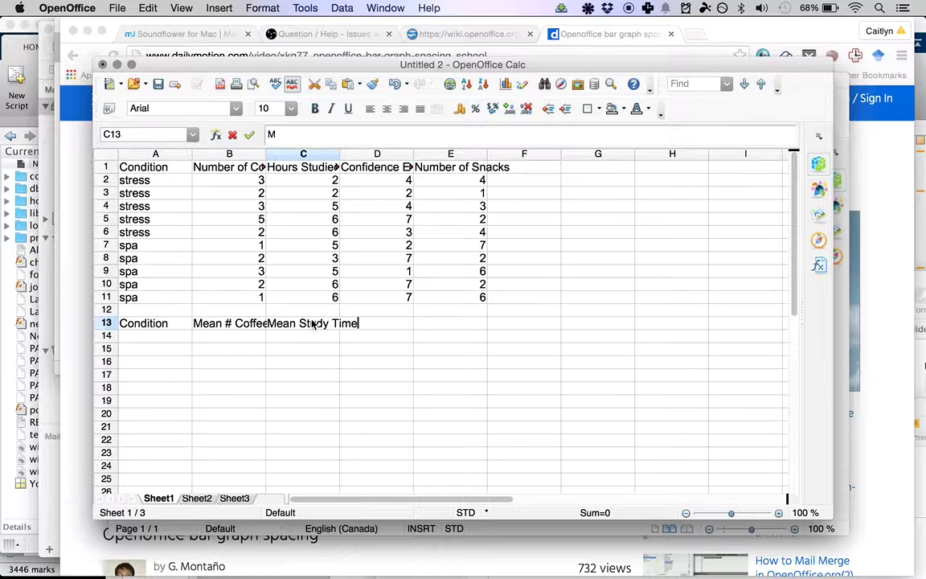
{"action": "left_click", "coordinate": [368, 361]}
{"action": "left_click", "coordinate": [368, 324]}
{"action": "type", "text": "Mean "}
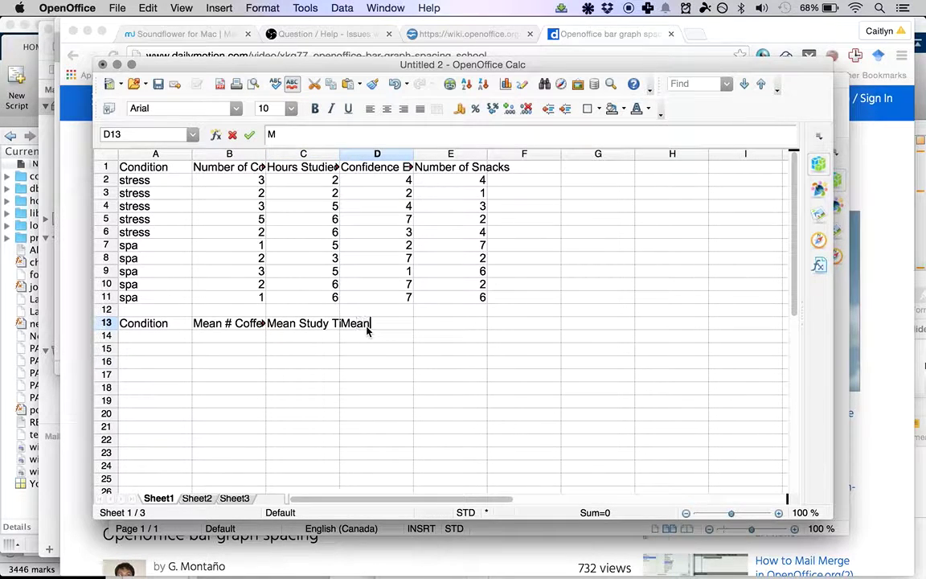
{"action": "type", "text": "Confidence"}
Enter the header "Mean Snack" in cell E13 as the last column of the second table.
{"action": "left_click", "coordinate": [481, 362]}
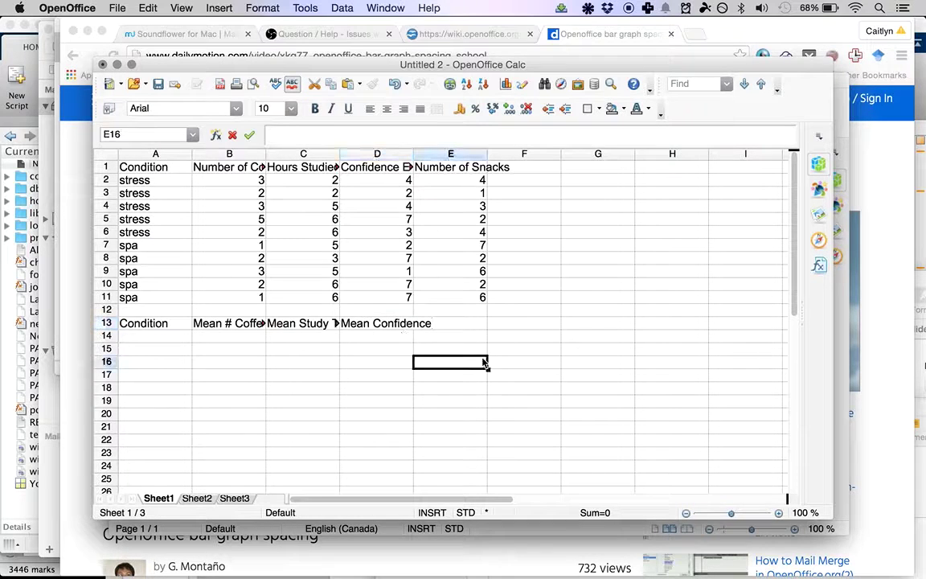
{"action": "left_click", "coordinate": [462, 327]}
{"action": "type", "text": "Mean Snack"}
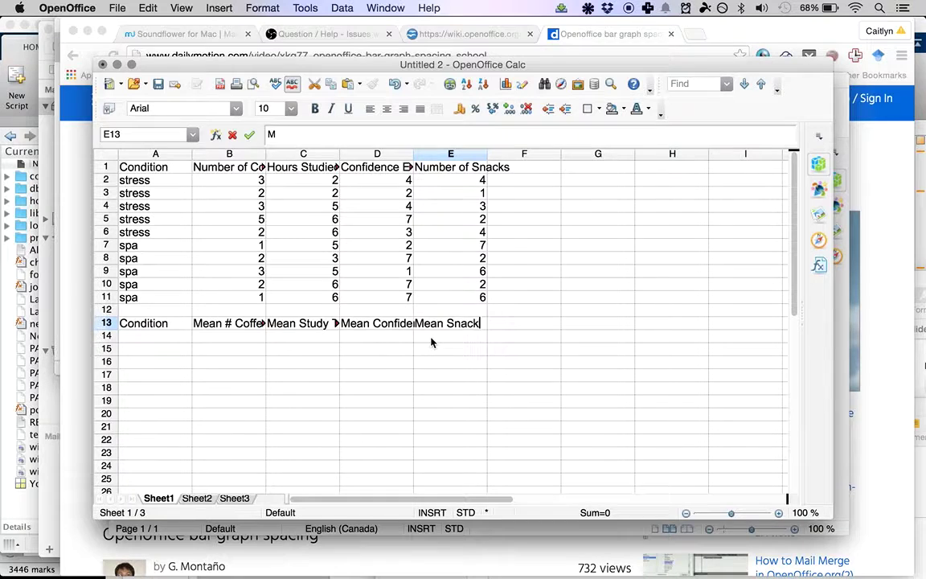
{"action": "key", "text": "Return"}
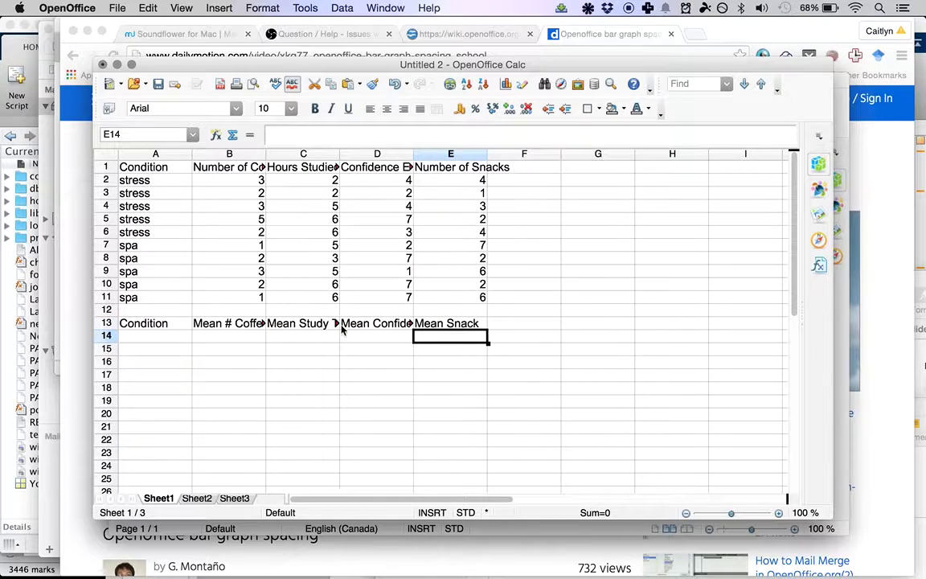
Enter the condition labels "stress" in A14 and "spa" in A15 under the Condition header.
{"action": "left_click", "coordinate": [151, 341]}
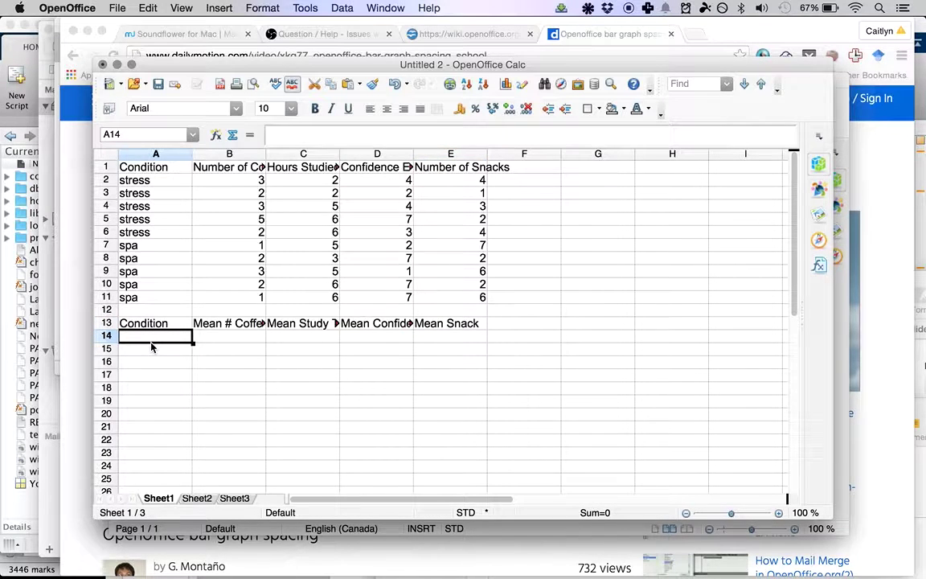
{"action": "left_click", "coordinate": [147, 304]}
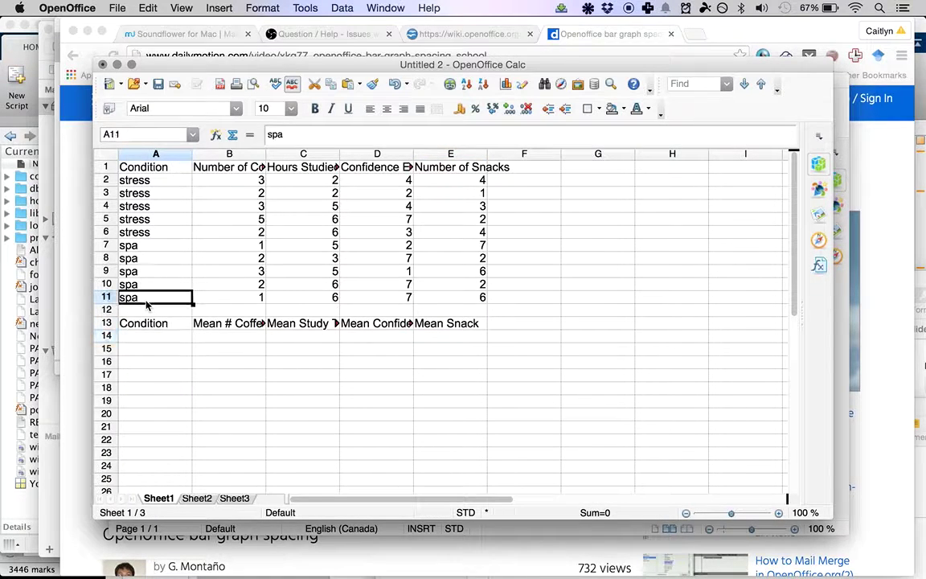
{"action": "left_click", "coordinate": [131, 178], "text": "shift"}
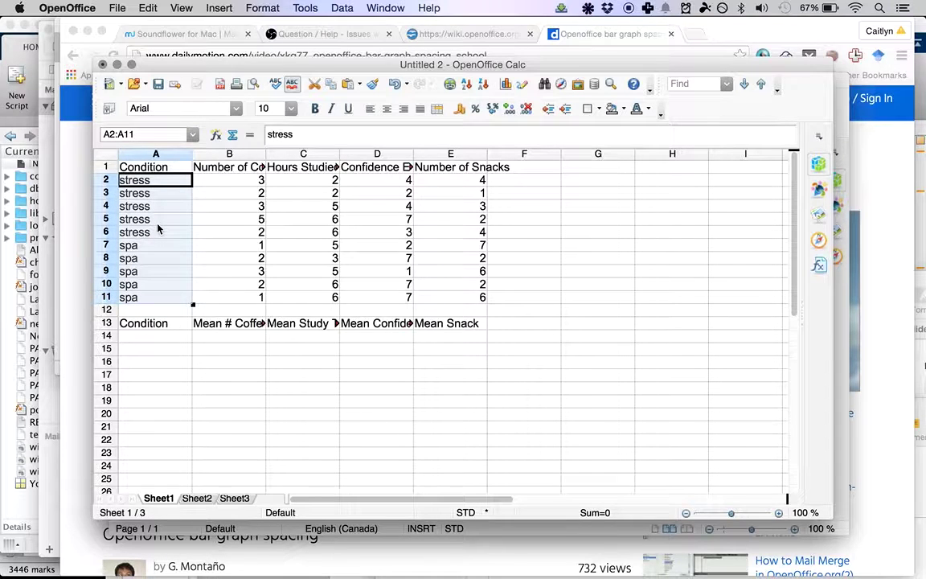
{"action": "left_click", "coordinate": [152, 337]}
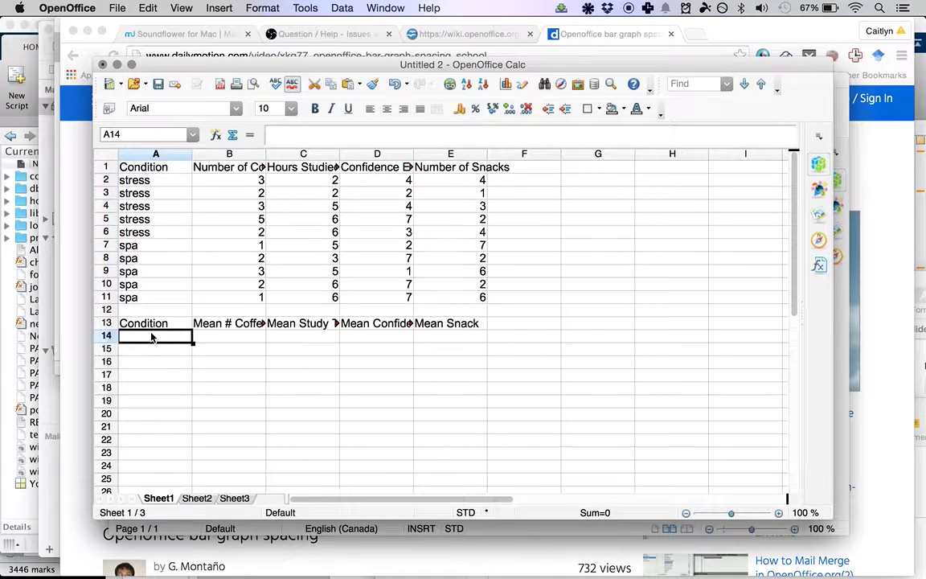
{"action": "left_click", "coordinate": [151, 183]}
{"action": "left_click", "coordinate": [155, 233], "text": "shift"}
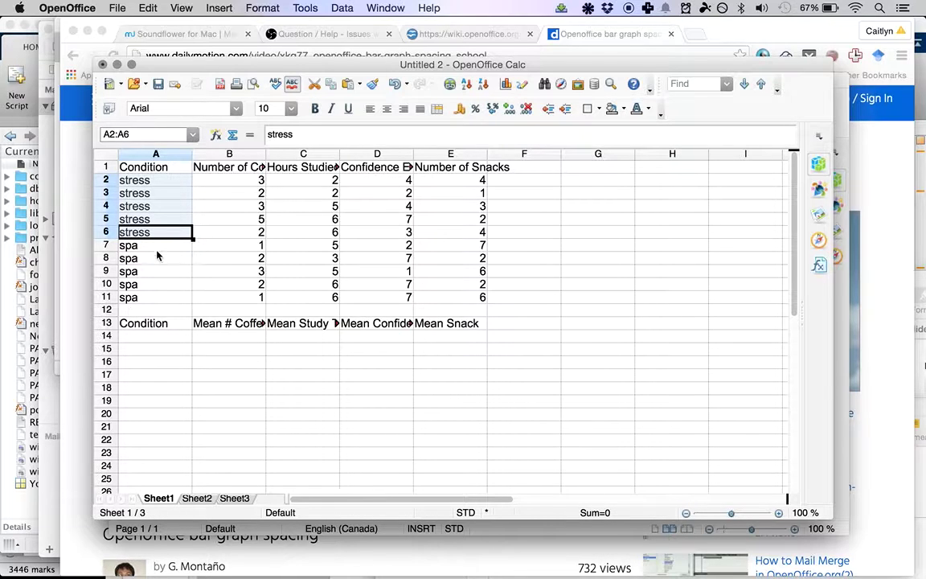
{"action": "left_click", "coordinate": [166, 339]}
{"action": "type", "text": "stress"}
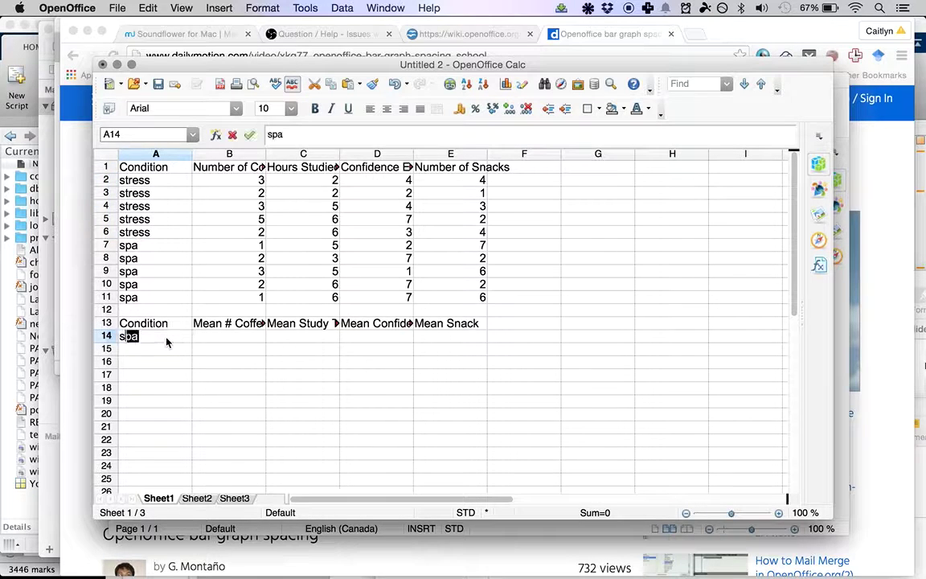
{"action": "key", "text": "Tab"}
{"action": "key", "text": "Return"}
{"action": "type", "text": "spa"}
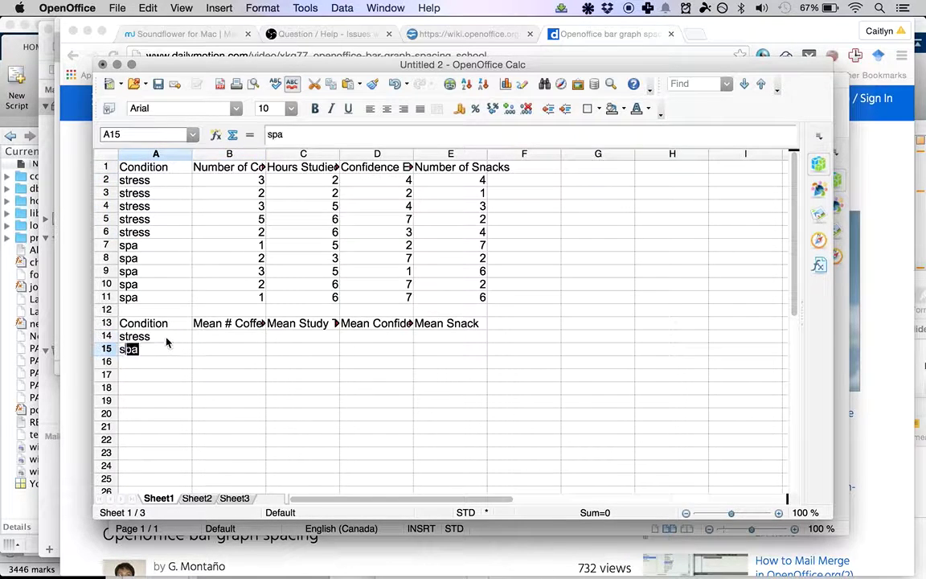
{"action": "left_click", "coordinate": [167, 338]}
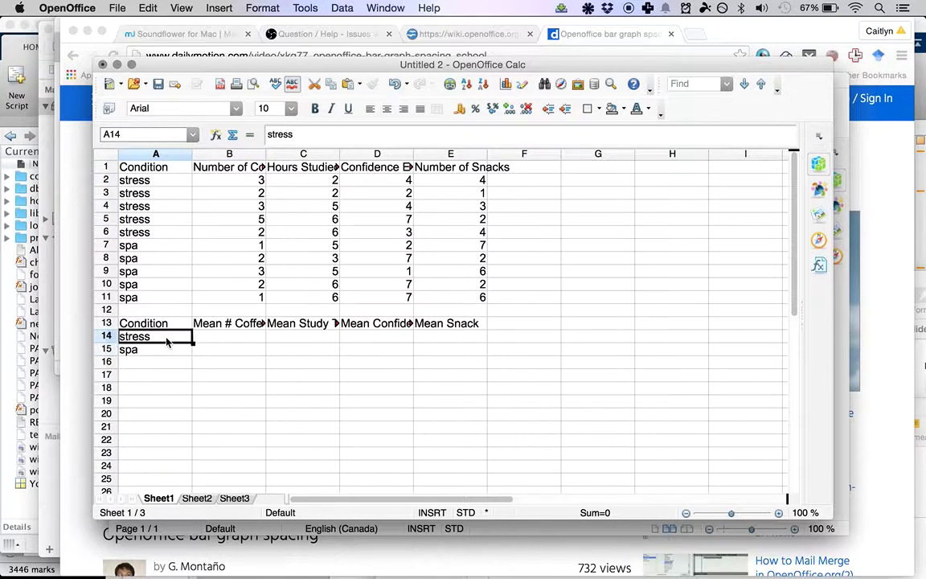
Write the formula =average(b2:b6) in B14 for the mean number of coffees in the stress condition.
{"action": "left_click", "coordinate": [258, 336]}
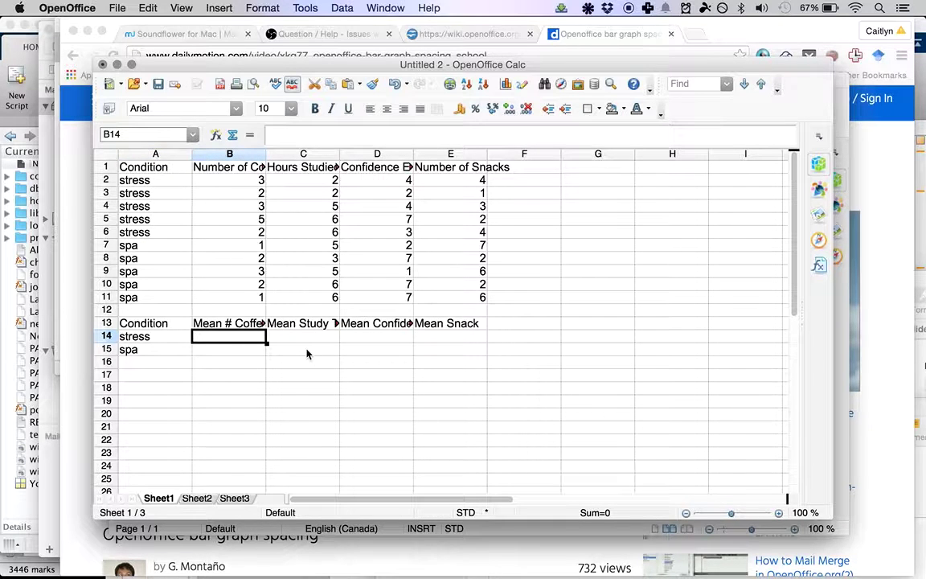
{"action": "left_click", "coordinate": [241, 232]}
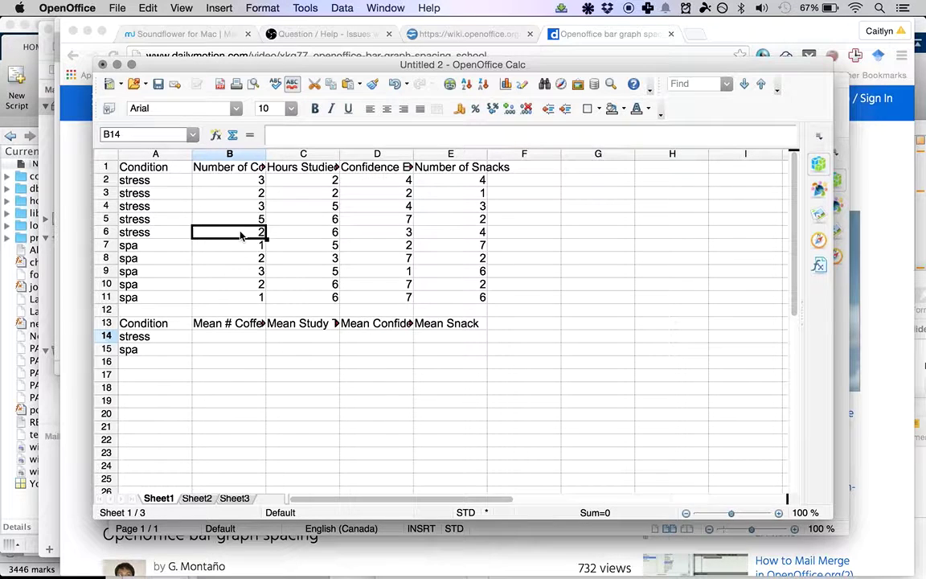
{"action": "left_click", "coordinate": [237, 180], "text": "shift"}
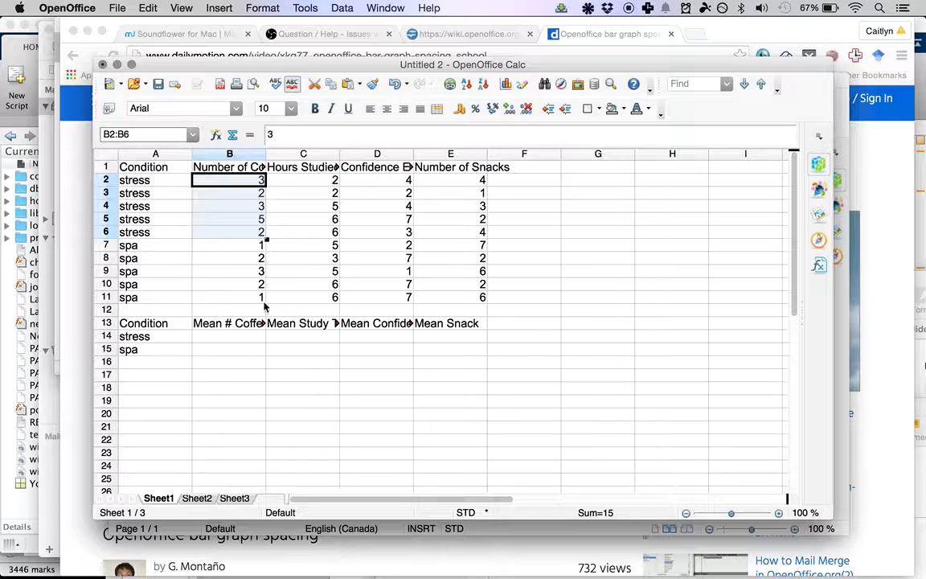
{"action": "left_click", "coordinate": [251, 342]}
{"action": "type", "text": "=av"}
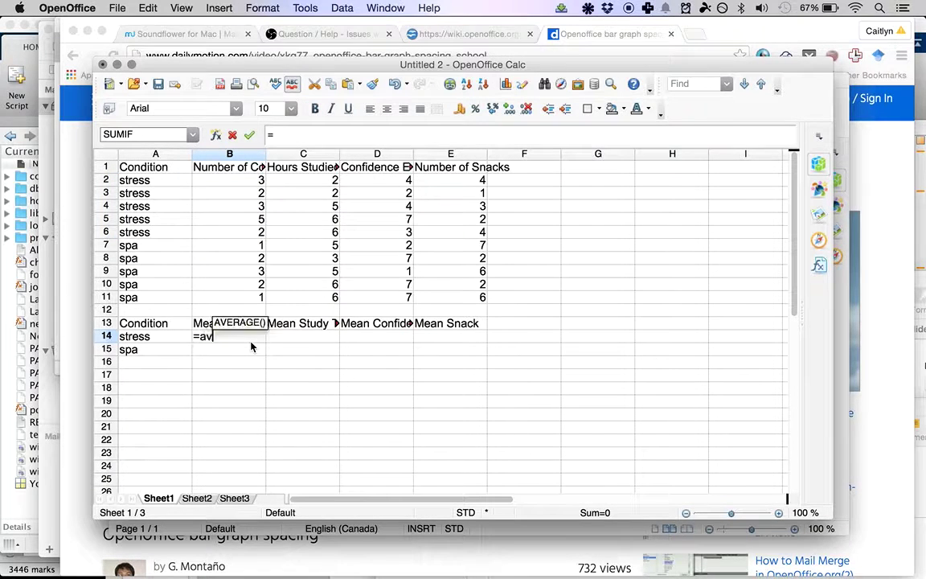
{"action": "type", "text": "erag"}
{"action": "key", "text": "BackSpace"}
{"action": "key", "text": "BackSpace"}
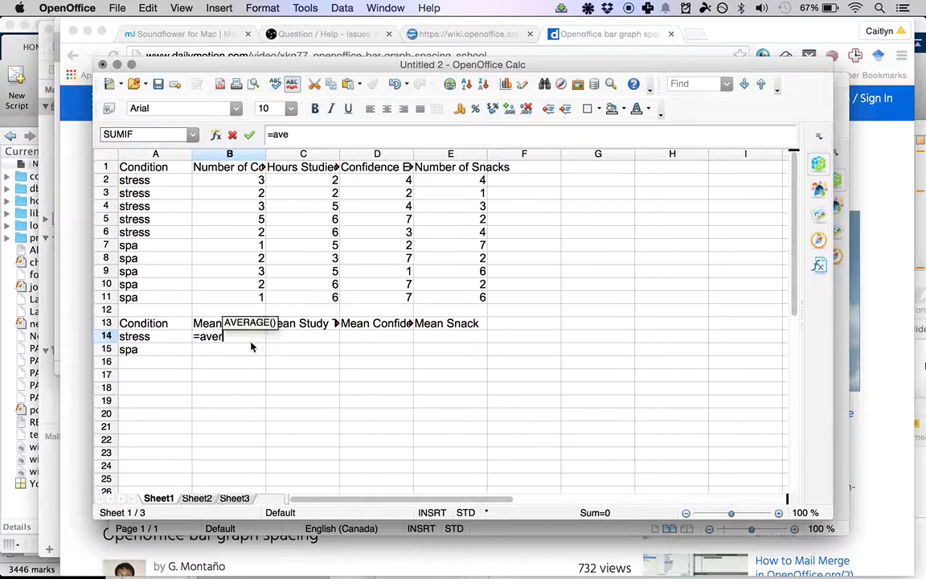
{"action": "type", "text": "rage()"}
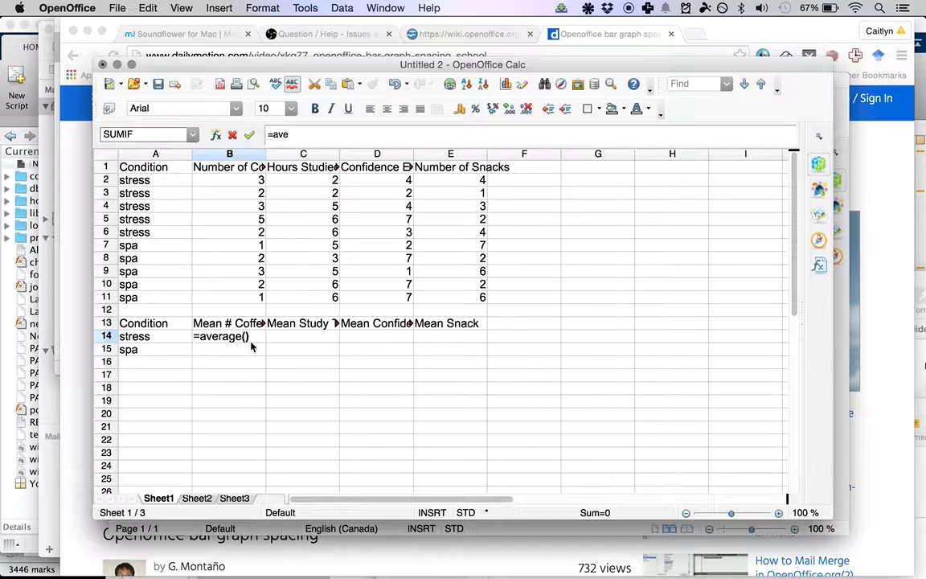
{"action": "left_click", "coordinate": [246, 337]}
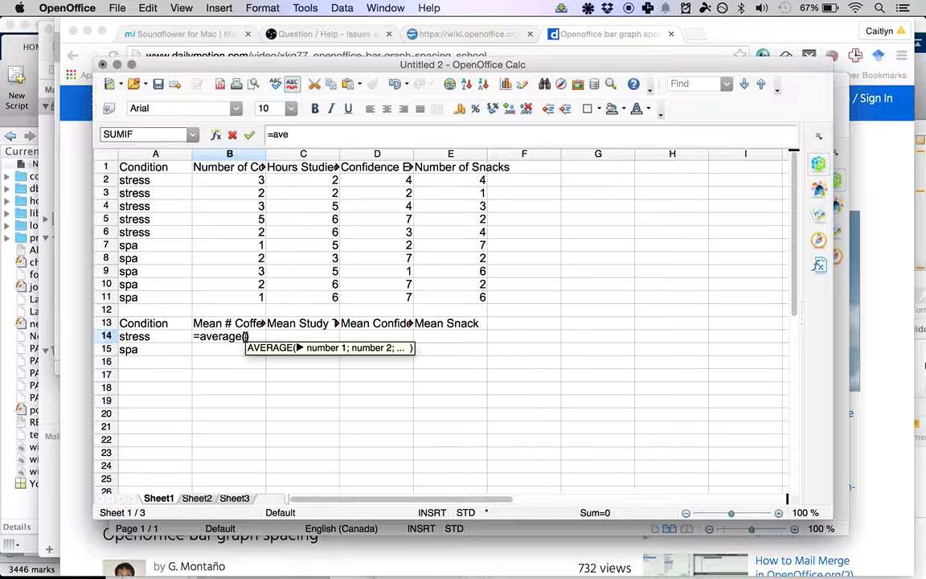
{"action": "type", "text": "b2:b"}
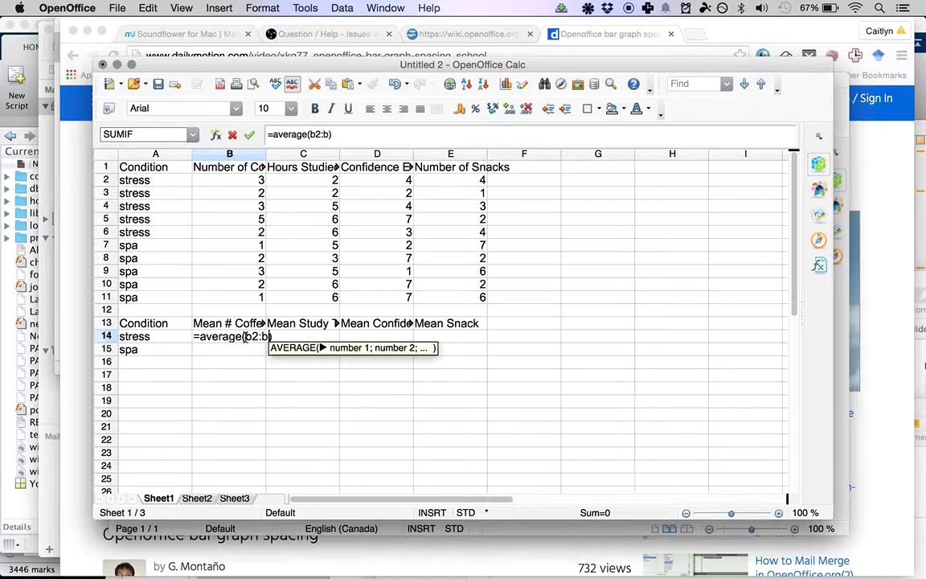
{"action": "type", "text": "6"}
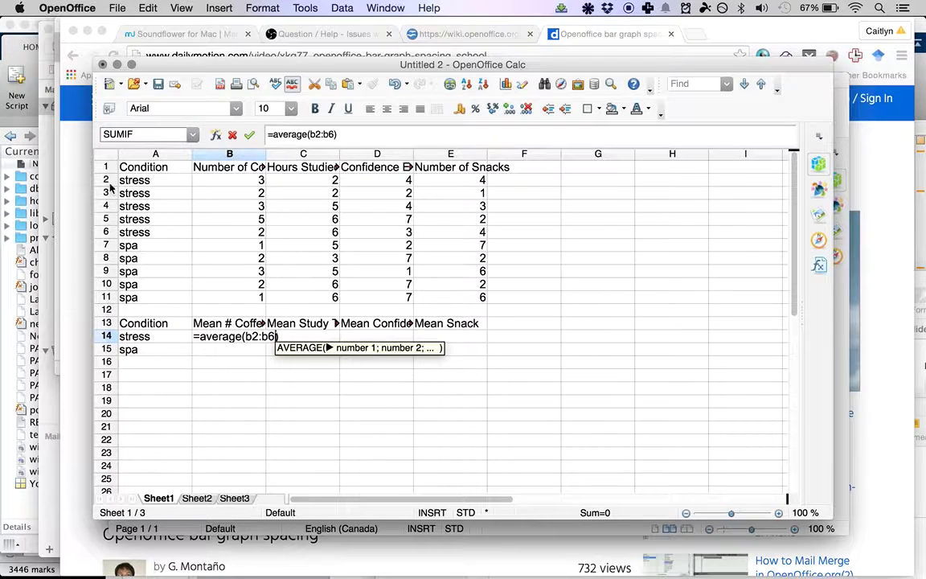
Replace the typed range in the B14 average with B2:B6 picked from the sheet, and fill the formula across to E14.
{"action": "left_click", "coordinate": [225, 181]}
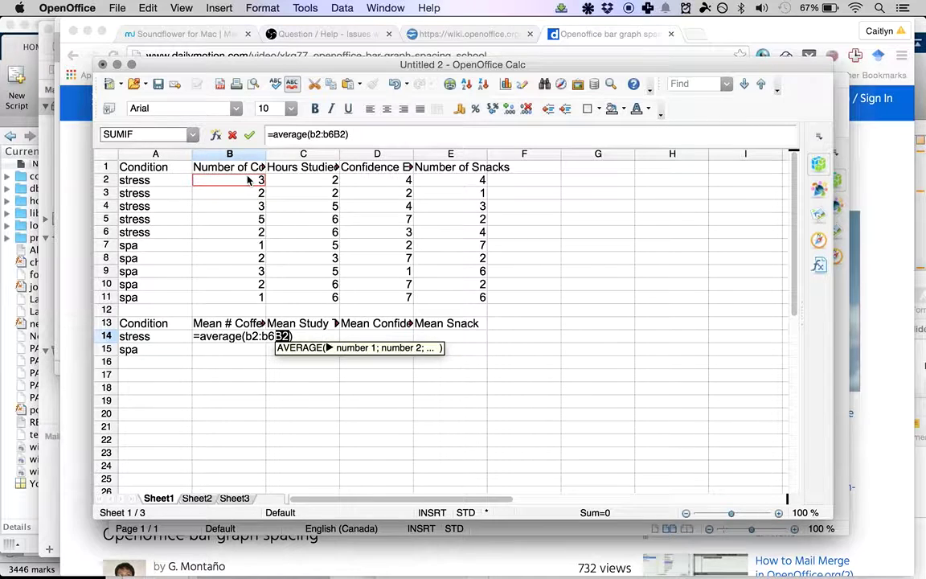
{"action": "left_click_drag", "start_coordinate": [246, 238], "coordinate": [248, 235]}
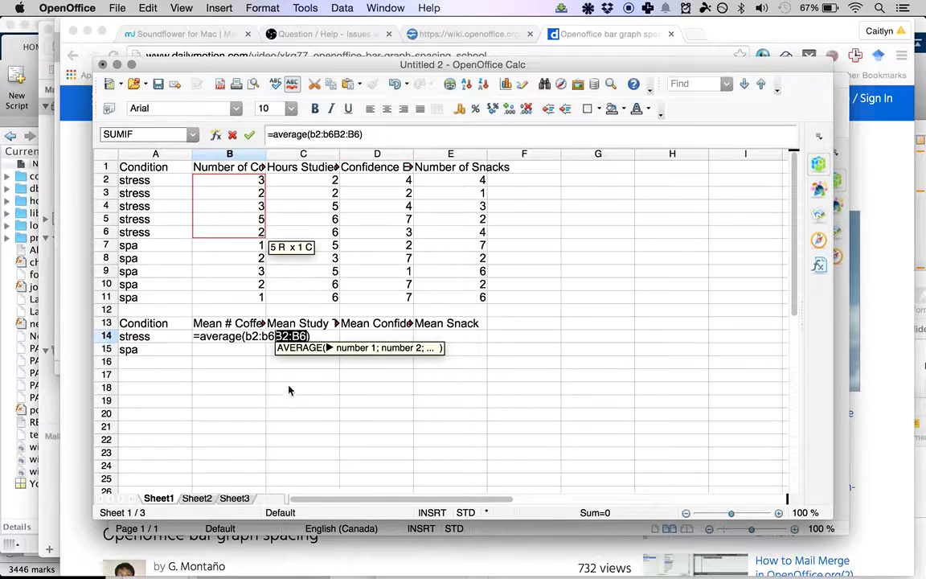
{"action": "left_click", "coordinate": [274, 336]}
{"action": "key", "text": "BackSpace"}
{"action": "key", "text": "BackSpace"}
{"action": "key", "text": "BackSpace"}
{"action": "key", "text": "BackSpace"}
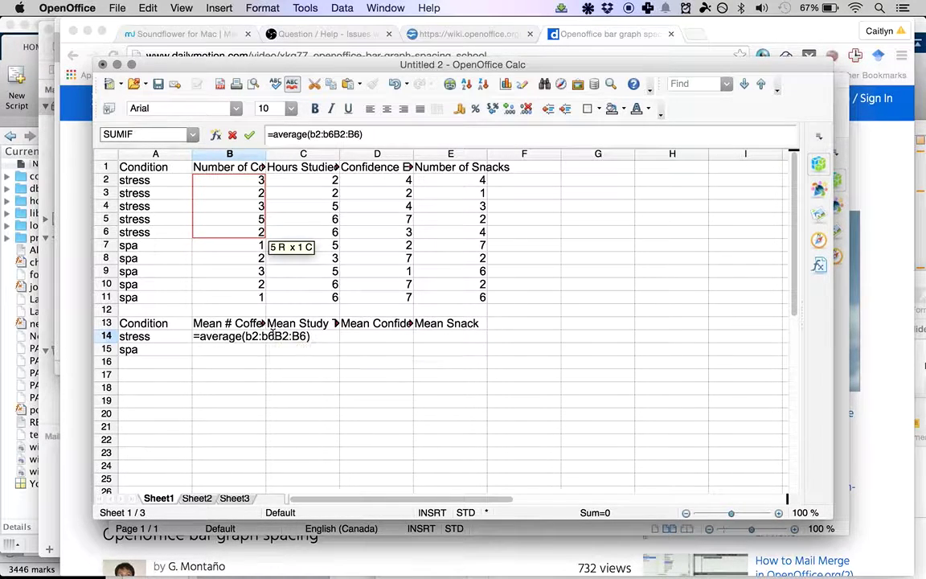
{"action": "key", "text": "BackSpace"}
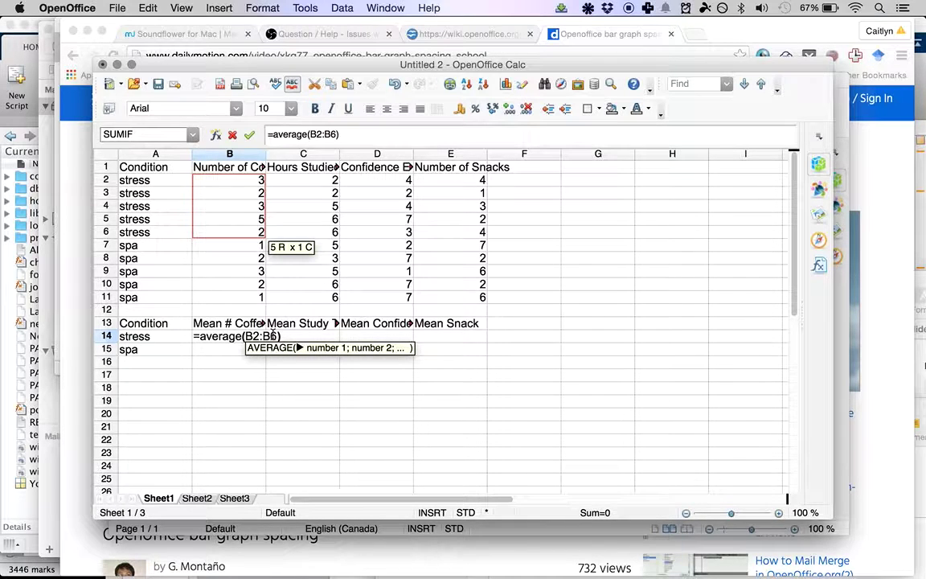
{"action": "key", "text": "Return"}
{"action": "left_click", "coordinate": [263, 338]}
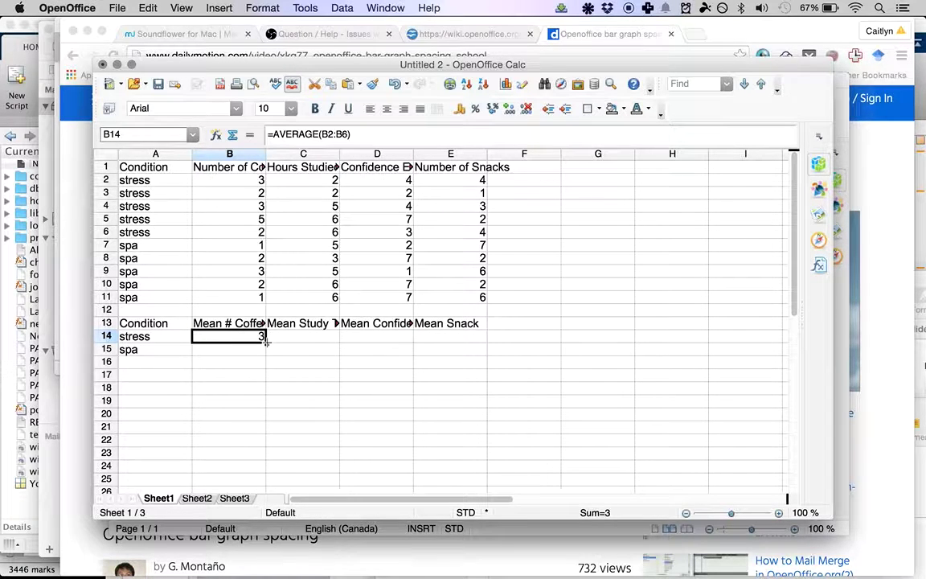
{"action": "left_click_drag", "start_coordinate": [265, 340], "coordinate": [430, 336]}
Enter a formula in B15 averaging B7:B11 for the mean number of coffees in the spa condition.
{"action": "left_click", "coordinate": [244, 354]}
{"action": "type", "text": "="}
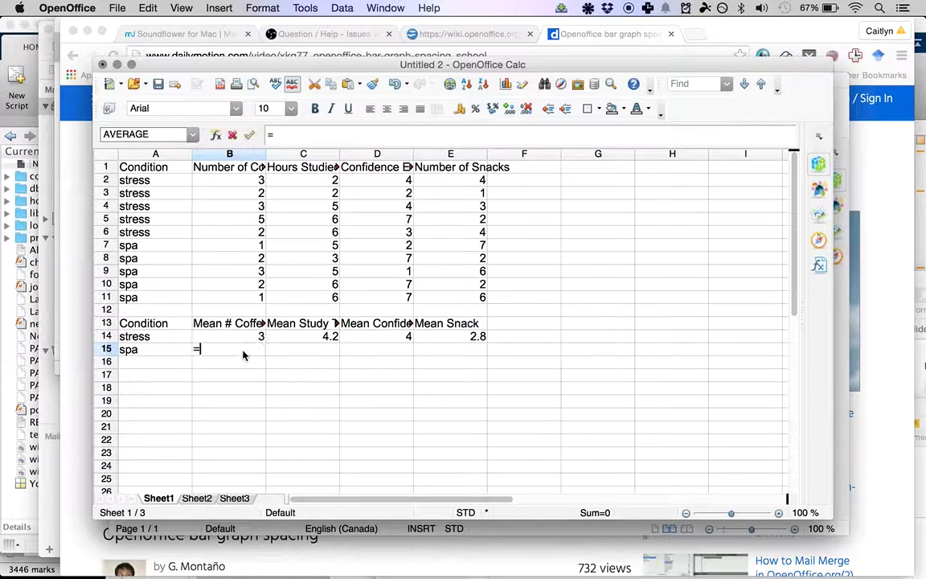
{"action": "type", "text": "average"}
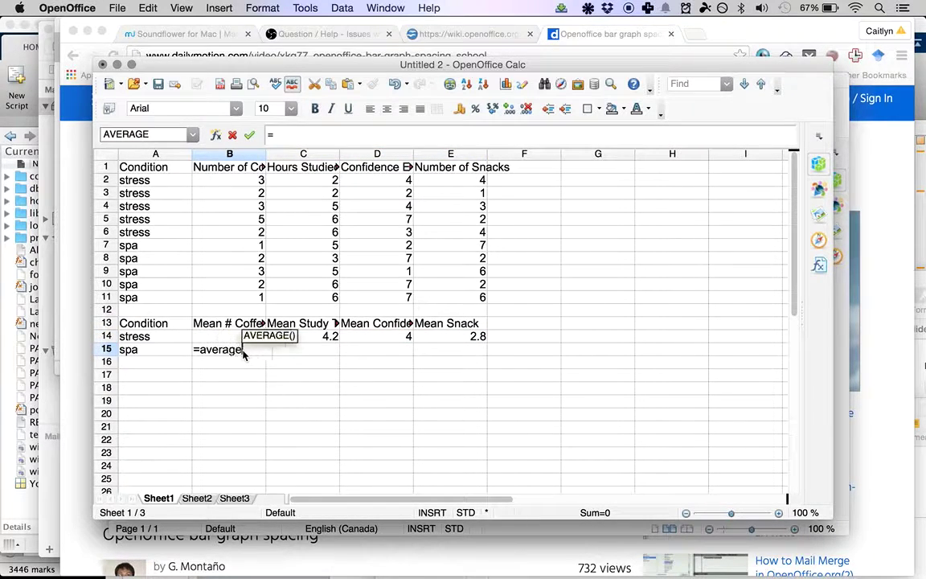
{"action": "type", "text": "("}
{"action": "key", "text": "Left"}
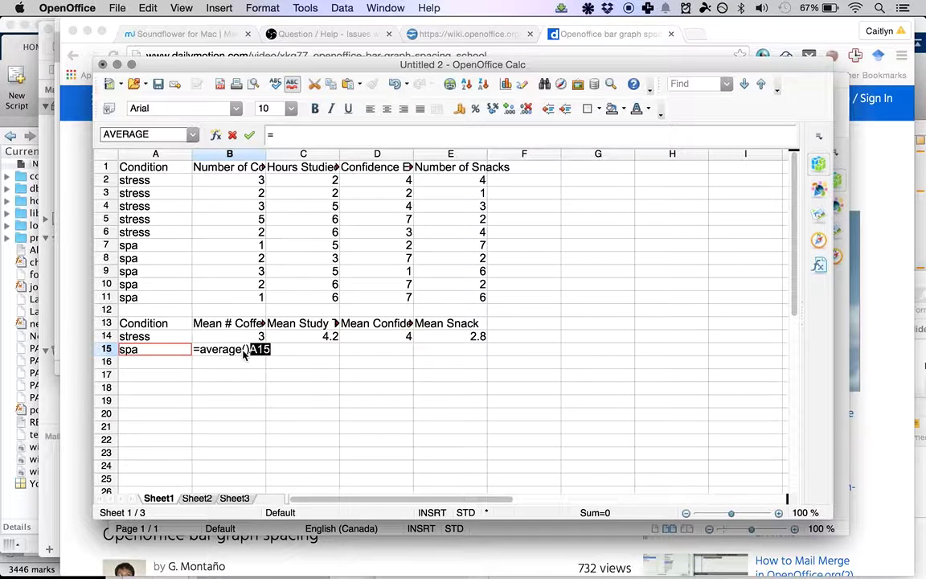
{"action": "key", "text": "BackSpace"}
{"action": "key", "text": "BackSpace"}
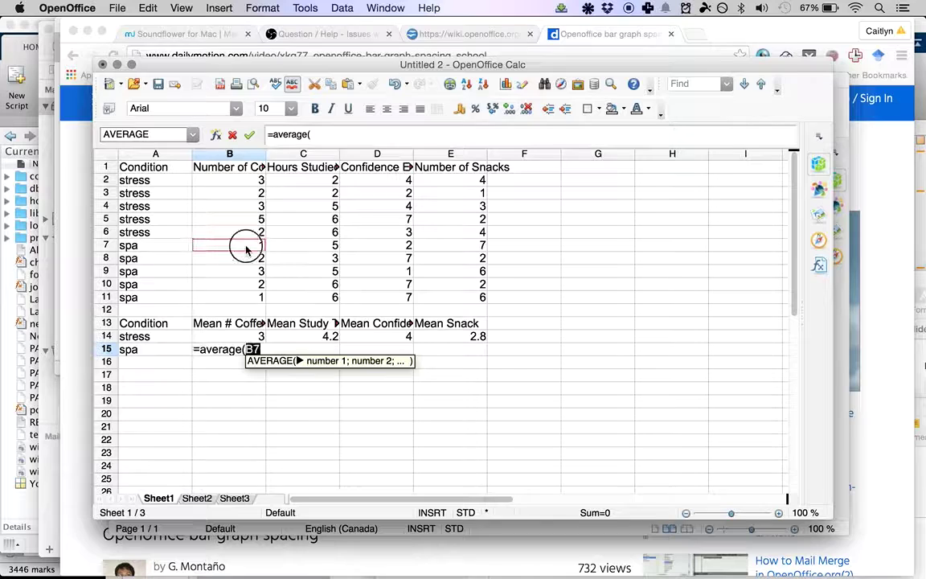
{"action": "left_click_drag", "start_coordinate": [246, 250], "coordinate": [249, 299]}
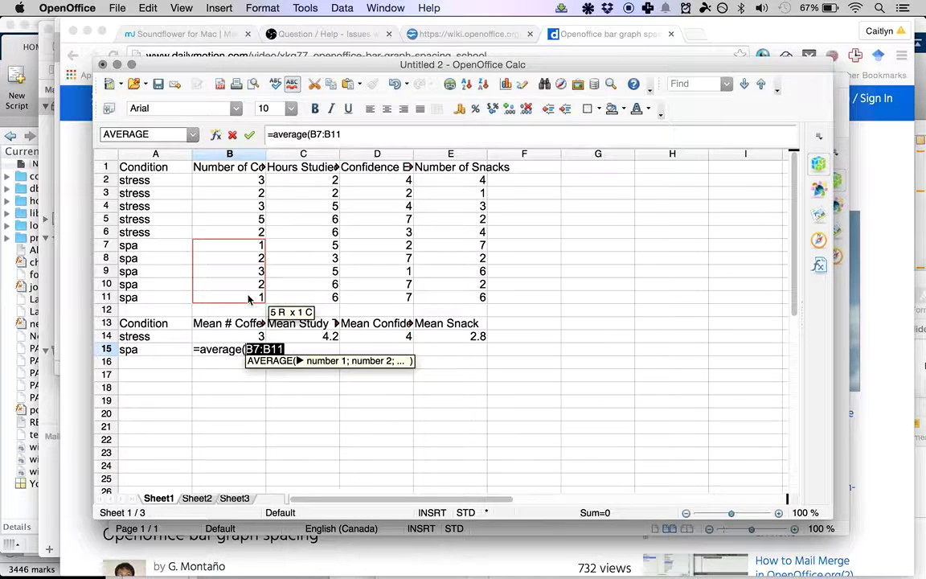
{"action": "key", "text": "Right"}
{"action": "key", "text": "Left"}
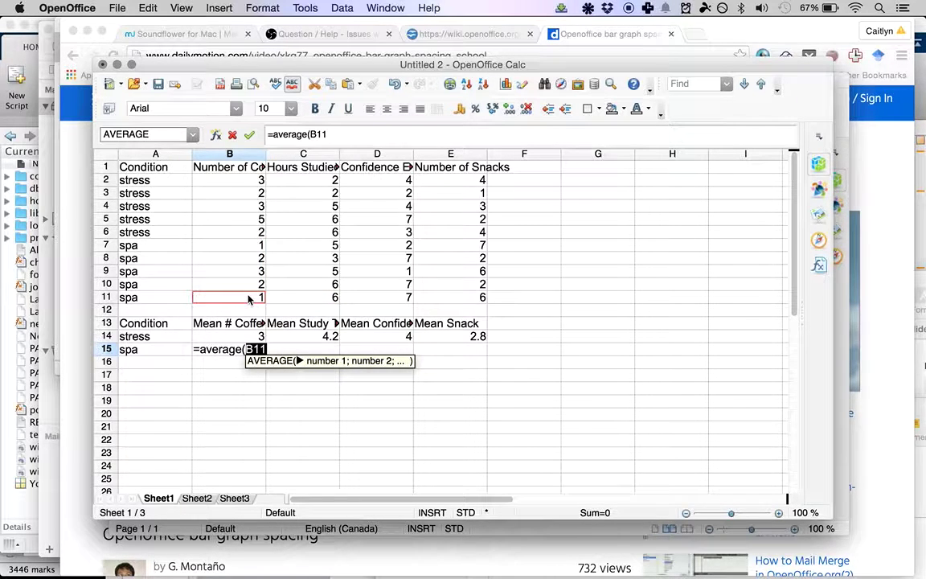
{"action": "left_click", "coordinate": [246, 251], "text": "shift"}
{"action": "type", "text": ")"}
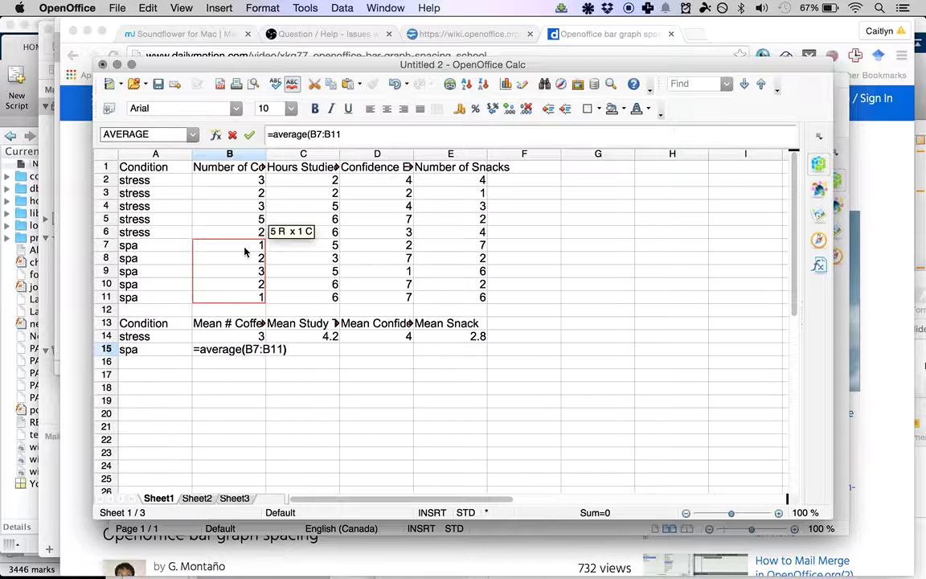
{"action": "key", "text": "Return"}
Fill the spa average formula from B15 across to E15 and check the copied formulas in D15 and E15.
{"action": "left_click", "coordinate": [256, 348]}
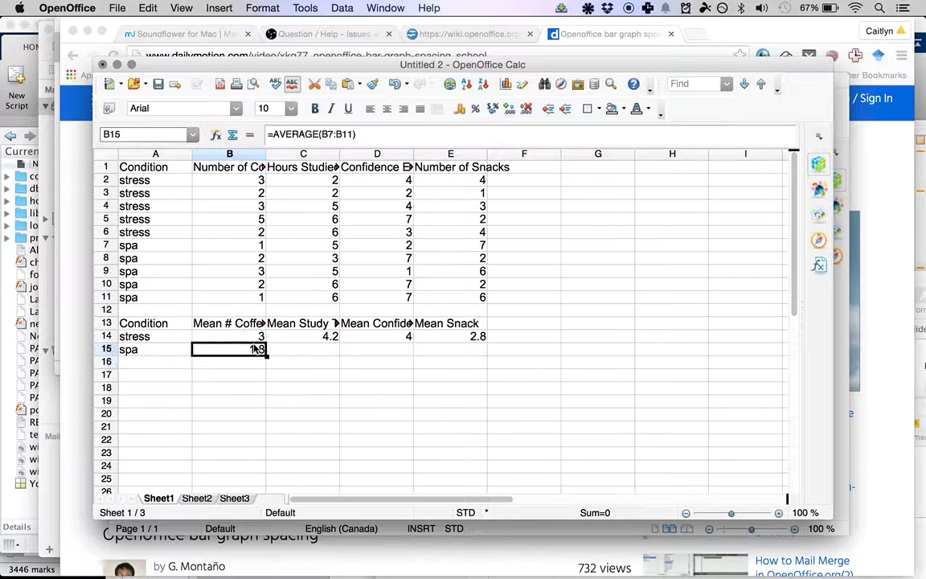
{"action": "left_click_drag", "start_coordinate": [265, 354], "coordinate": [459, 357]}
{"action": "left_click", "coordinate": [419, 376]}
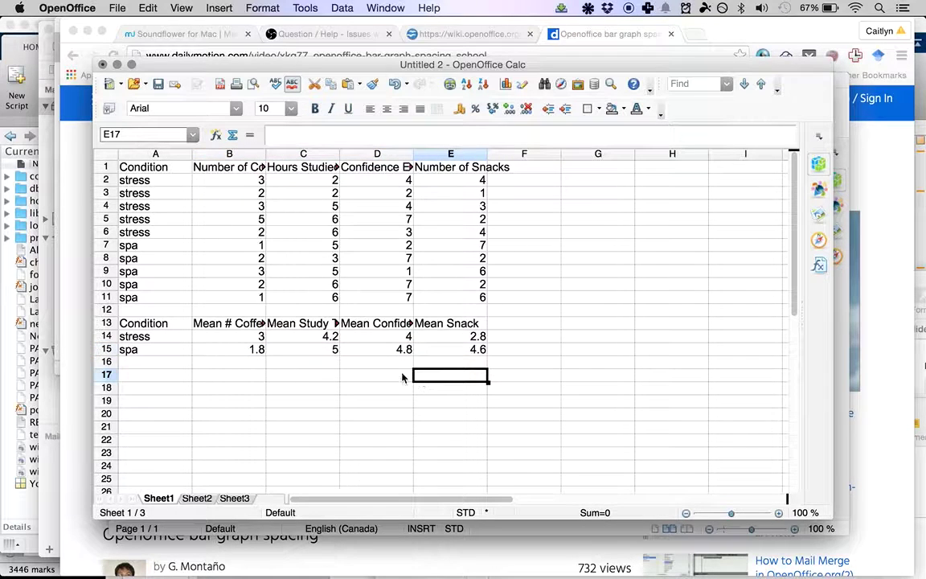
{"action": "left_click", "coordinate": [384, 352]}
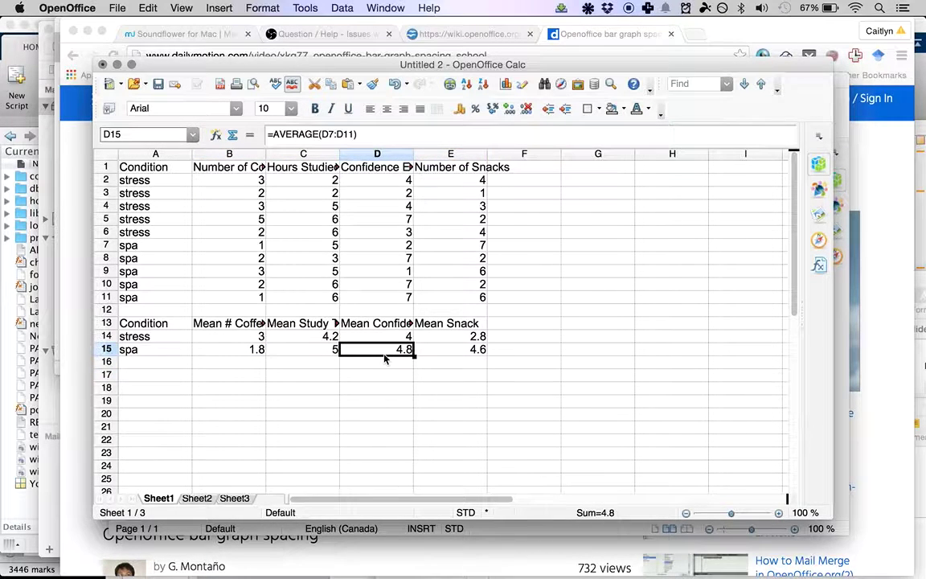
{"action": "left_click", "coordinate": [474, 355]}
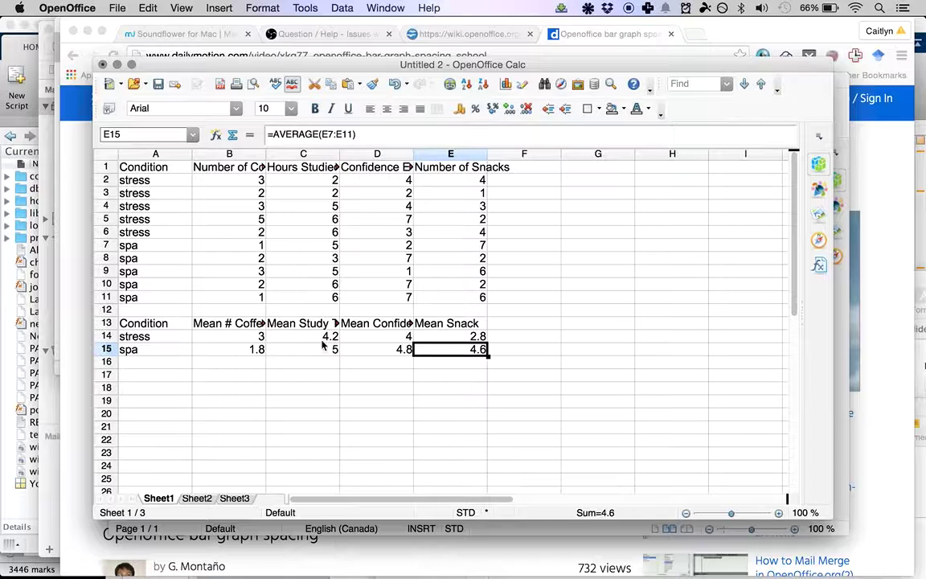
Select the table of means in A13:E15 and start inserting a chart from it.
{"action": "left_click", "coordinate": [171, 328], "text": "shift"}
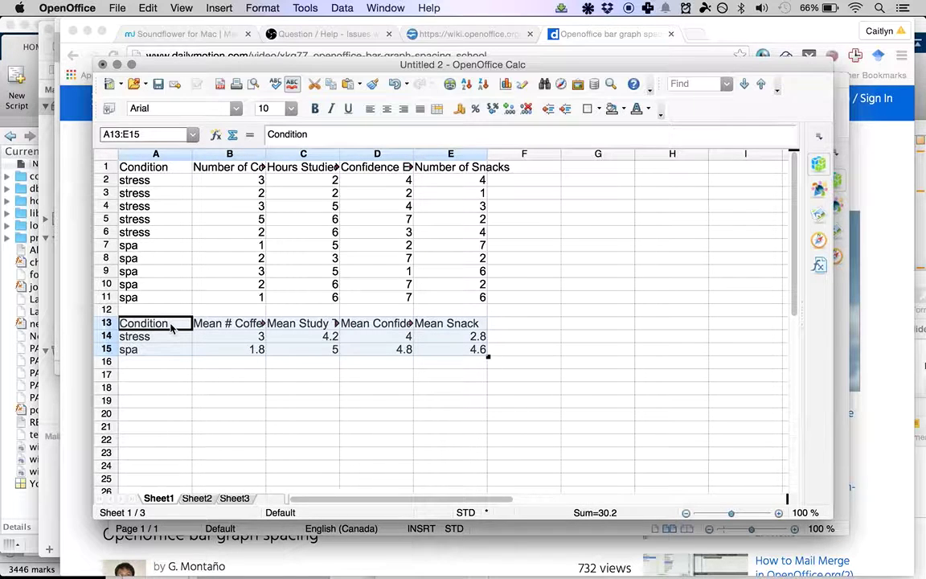
{"action": "left_click", "coordinate": [241, 348]}
{"action": "left_click", "coordinate": [153, 323]}
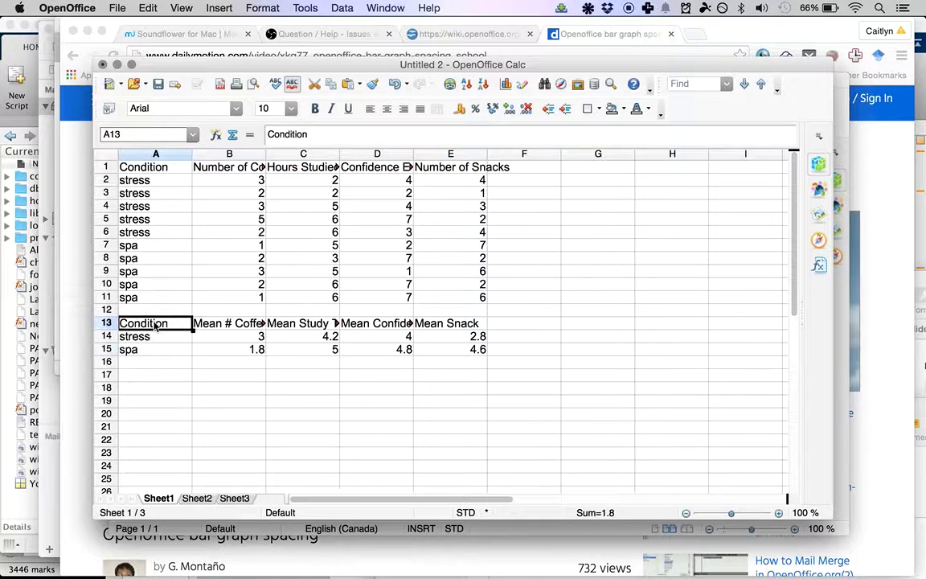
{"action": "left_click", "coordinate": [473, 350], "text": "shift"}
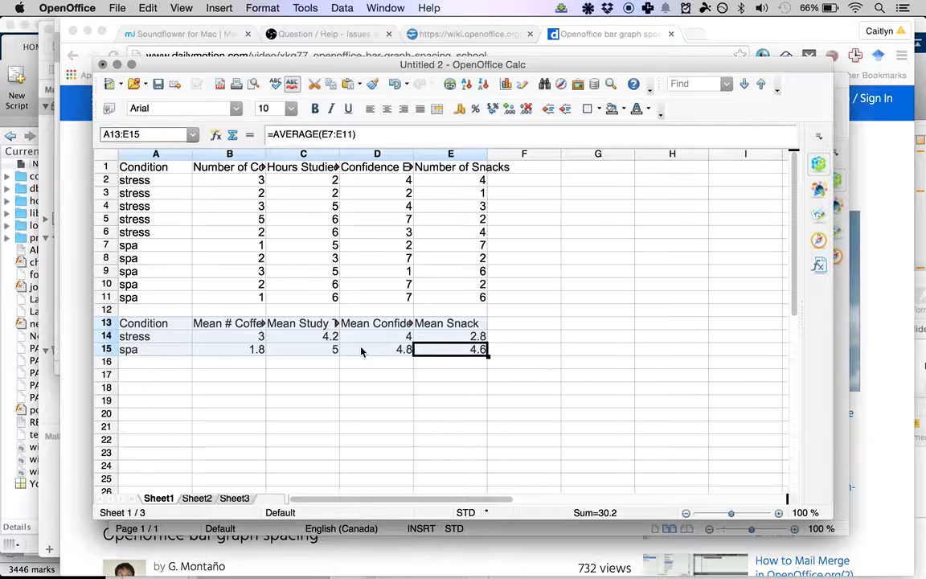
{"action": "left_click", "coordinate": [218, 8]}
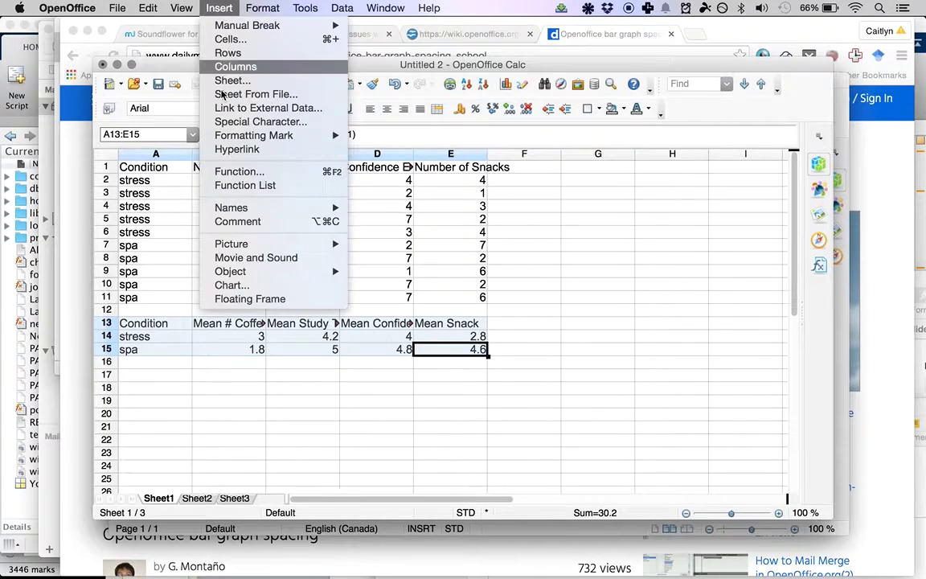
{"action": "left_click", "coordinate": [237, 284]}
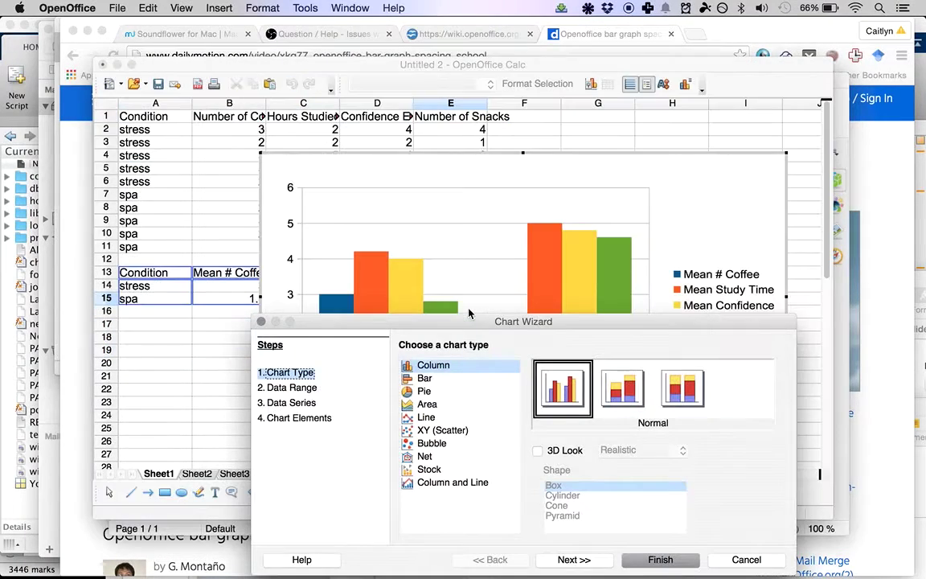
Accept the normal column chart type with its preset data range and data series, and proceed to the chart elements.
{"action": "left_click_drag", "start_coordinate": [475, 318], "coordinate": [469, 483]}
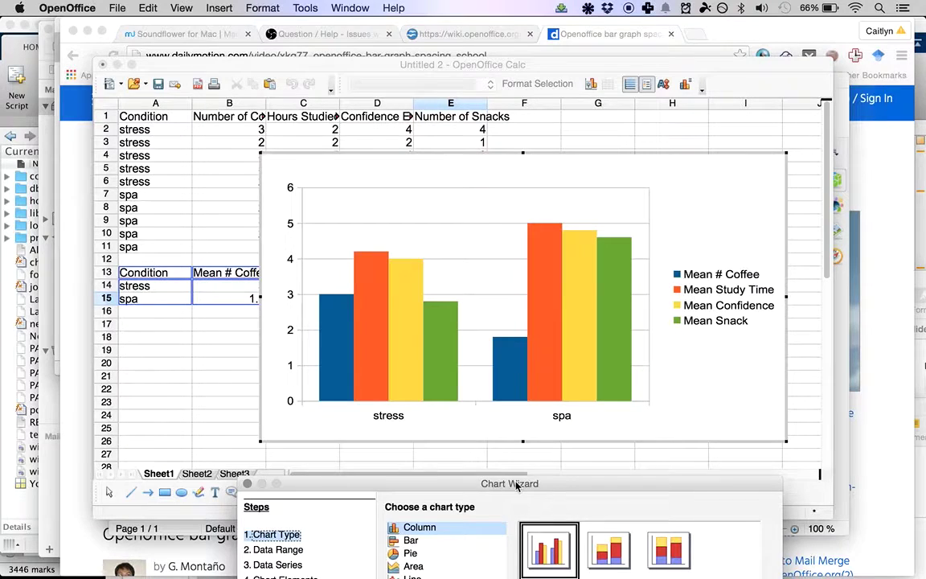
{"action": "left_click_drag", "start_coordinate": [517, 485], "coordinate": [526, 452]}
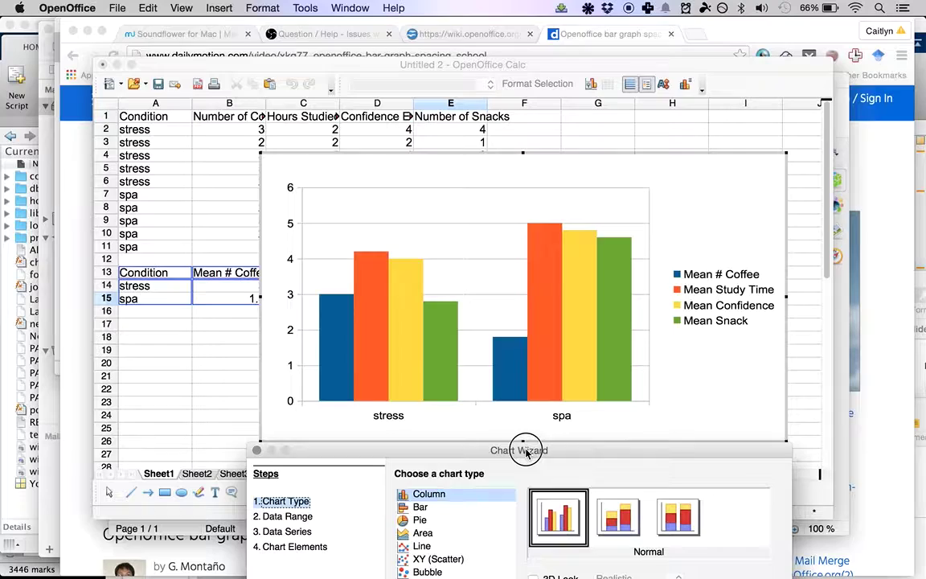
{"action": "left_click_drag", "start_coordinate": [526, 452], "coordinate": [468, 115]}
{"action": "left_click", "coordinate": [541, 455]}
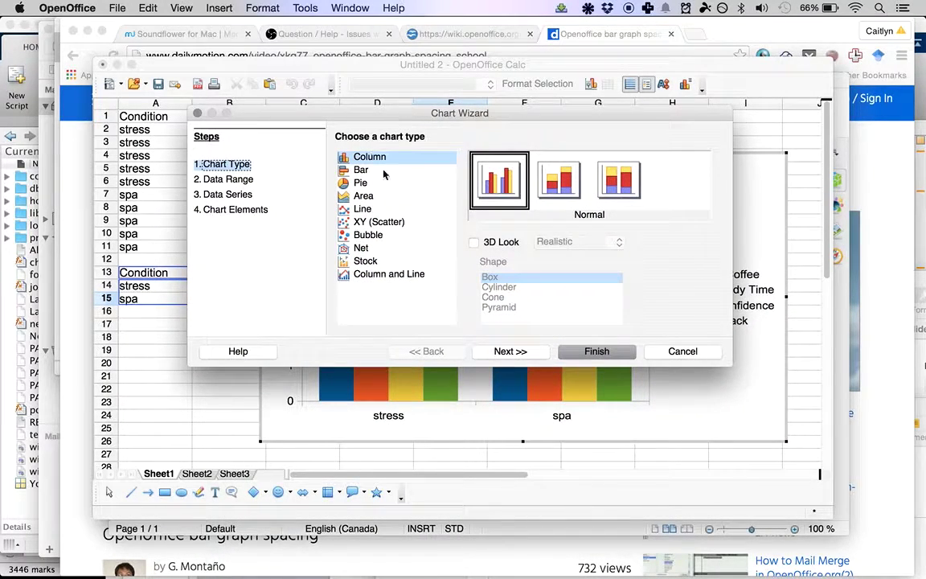
{"action": "left_click", "coordinate": [495, 356]}
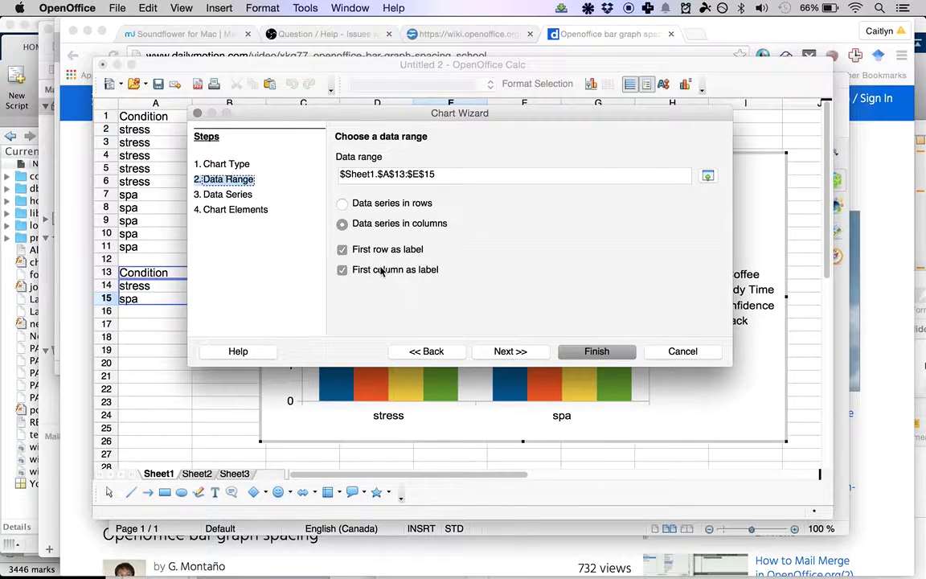
{"action": "left_click", "coordinate": [504, 352]}
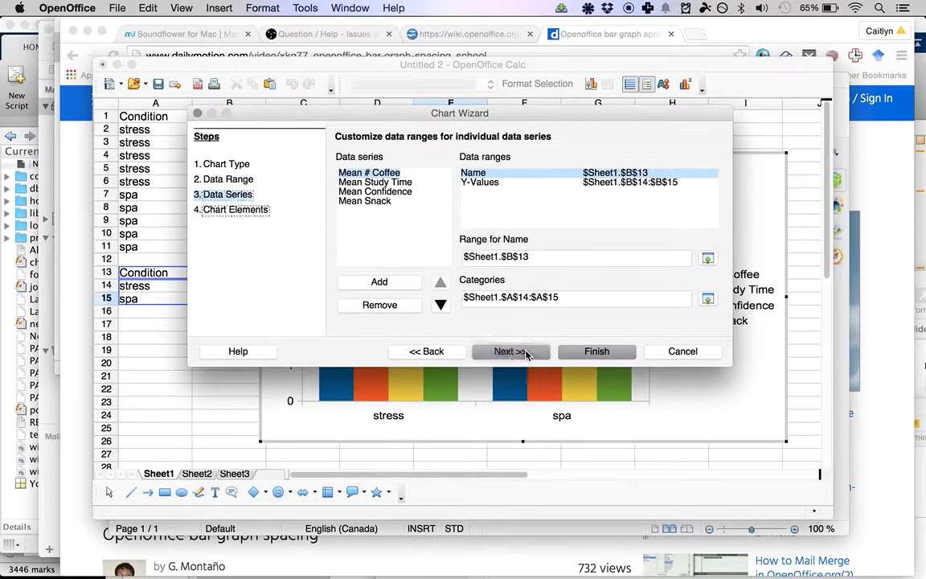
{"action": "left_click", "coordinate": [511, 351]}
Set the chart title to "Mean Scores on Test Scales by Condition".
{"action": "left_click", "coordinate": [482, 161]}
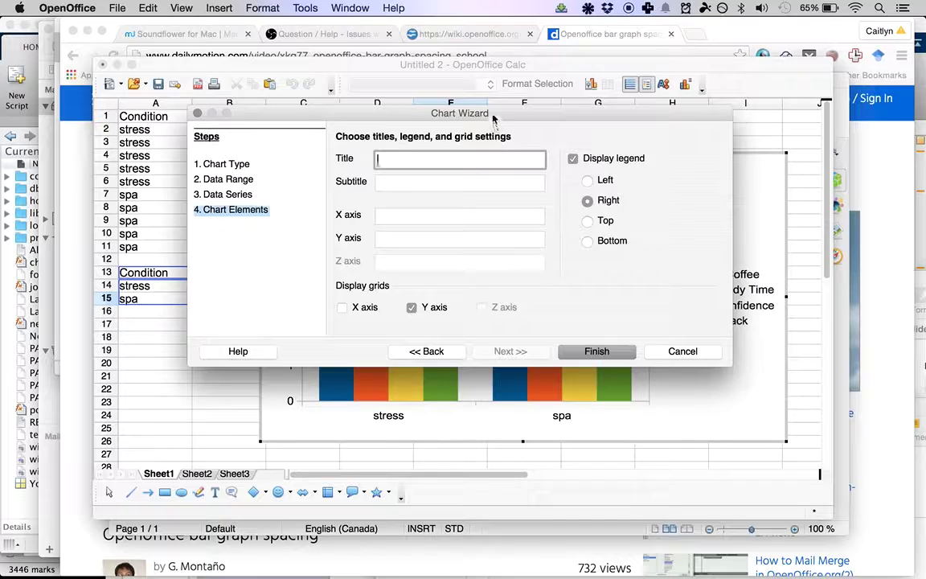
{"action": "left_click_drag", "start_coordinate": [493, 118], "coordinate": [499, 254]}
{"action": "type", "text": "Mean S"}
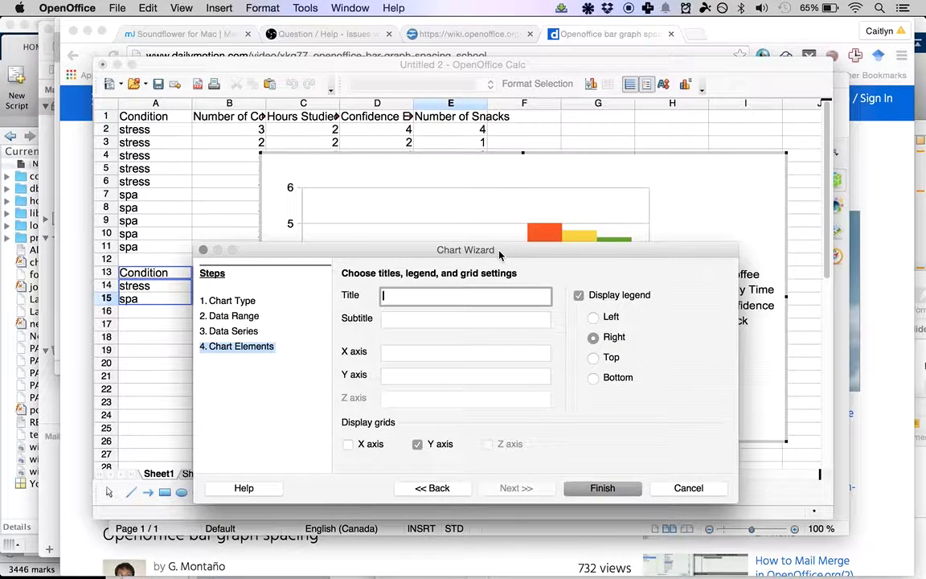
{"action": "type", "text": "cores on test"}
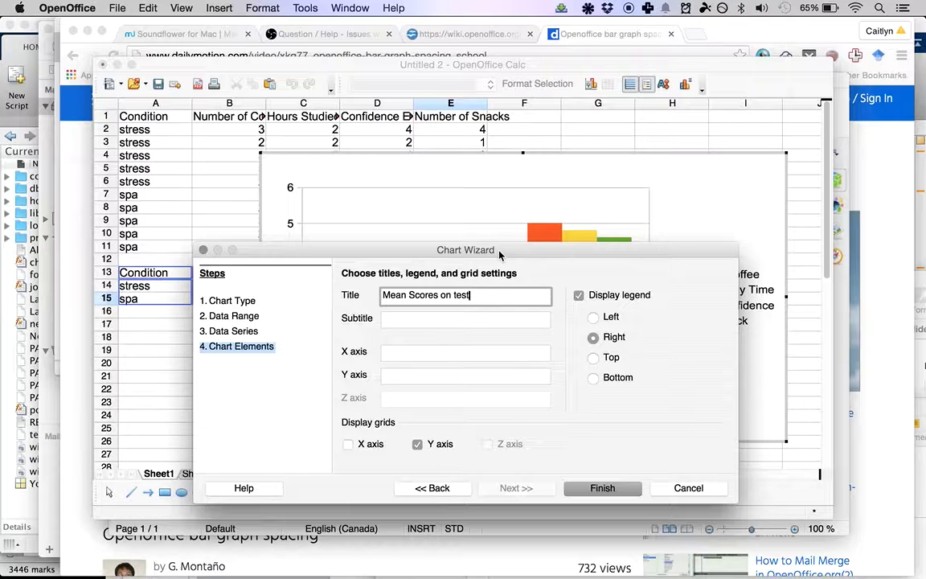
{"action": "key", "text": "BackSpace"}
{"action": "key", "text": "BackSpace"}
{"action": "key", "text": "BackSpace"}
{"action": "key", "text": "BackSpace"}
{"action": "type", "text": "Test Scales by cCondition"}
Set the chart's X axis title to "Stress Environment".
{"action": "left_click", "coordinate": [432, 354]}
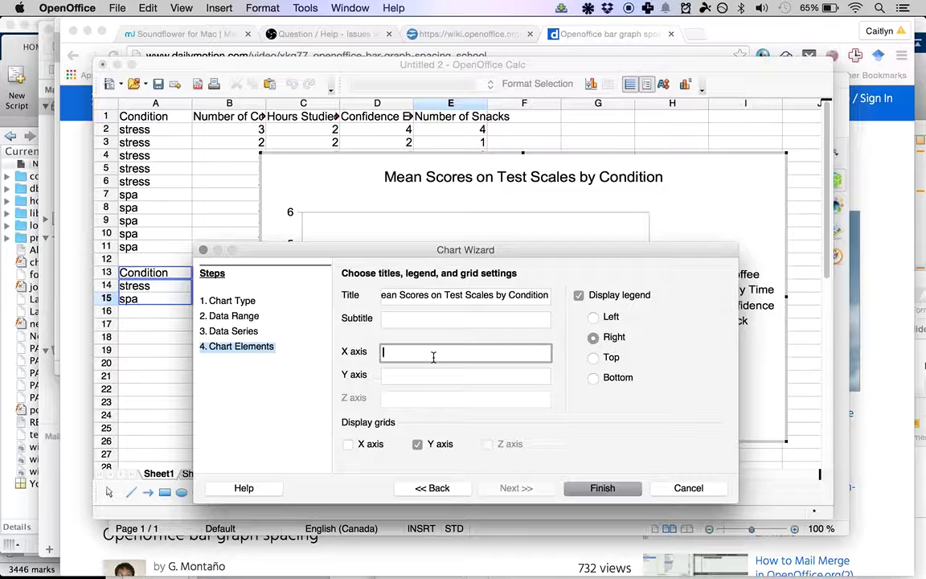
{"action": "left_click_drag", "start_coordinate": [341, 250], "coordinate": [342, 456]}
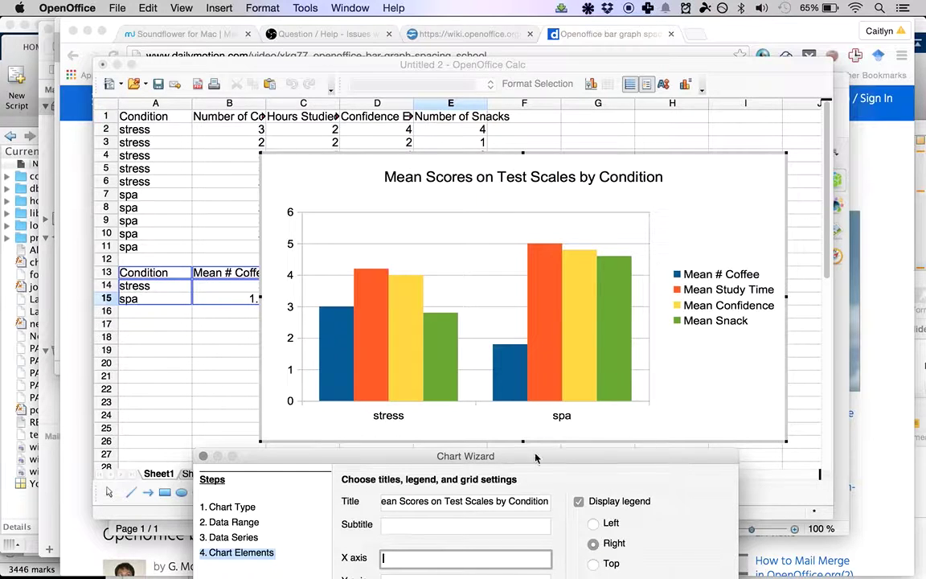
{"action": "left_click_drag", "start_coordinate": [451, 459], "coordinate": [454, 226]}
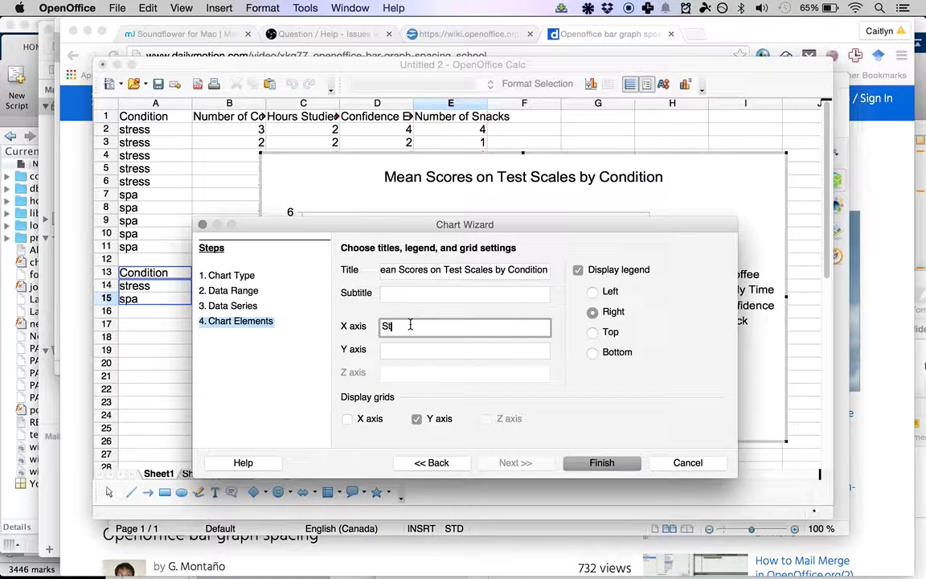
{"action": "type", "text": "ress Environment"}
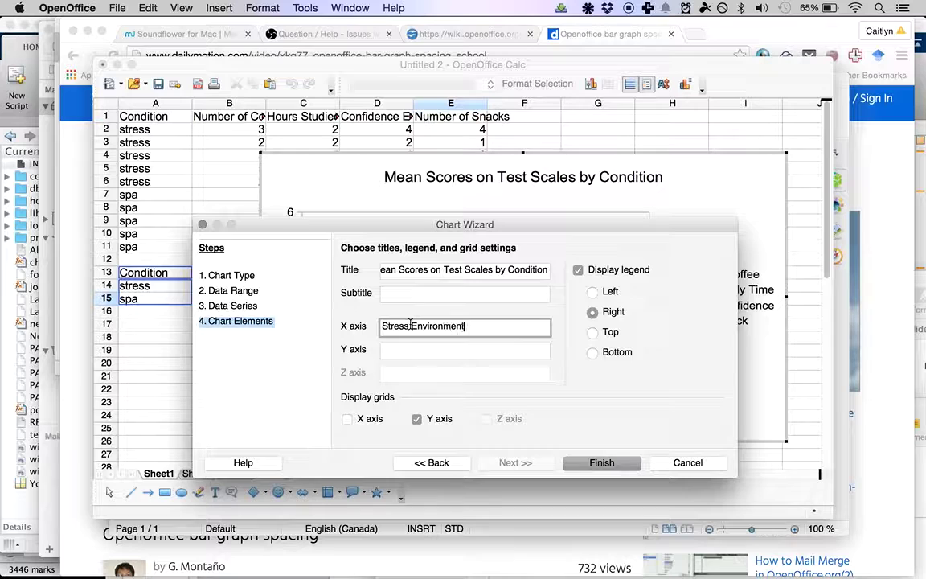
Set the Y axis title to "Test Item Scores" and finish creating the chart.
{"action": "left_click", "coordinate": [413, 349]}
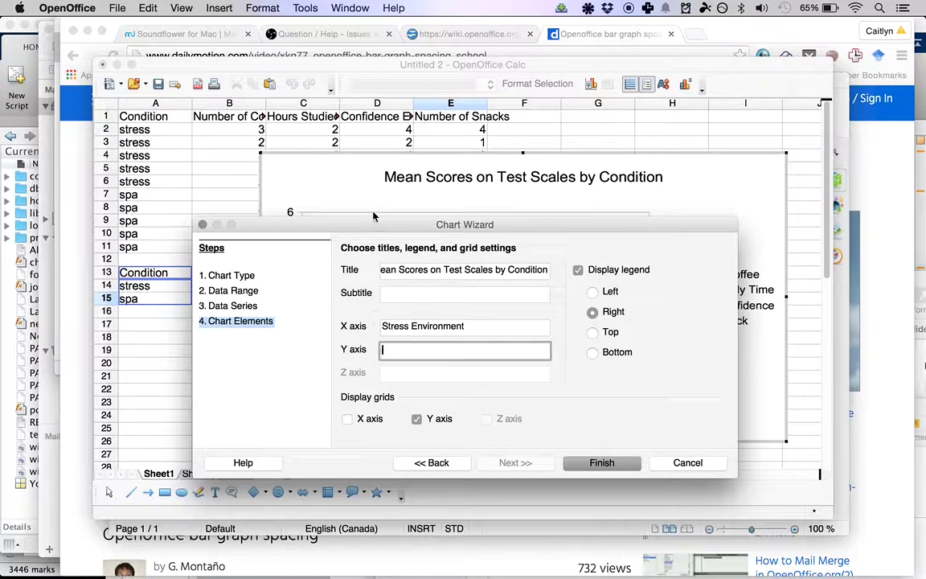
{"action": "left_click_drag", "start_coordinate": [374, 228], "coordinate": [512, 231]}
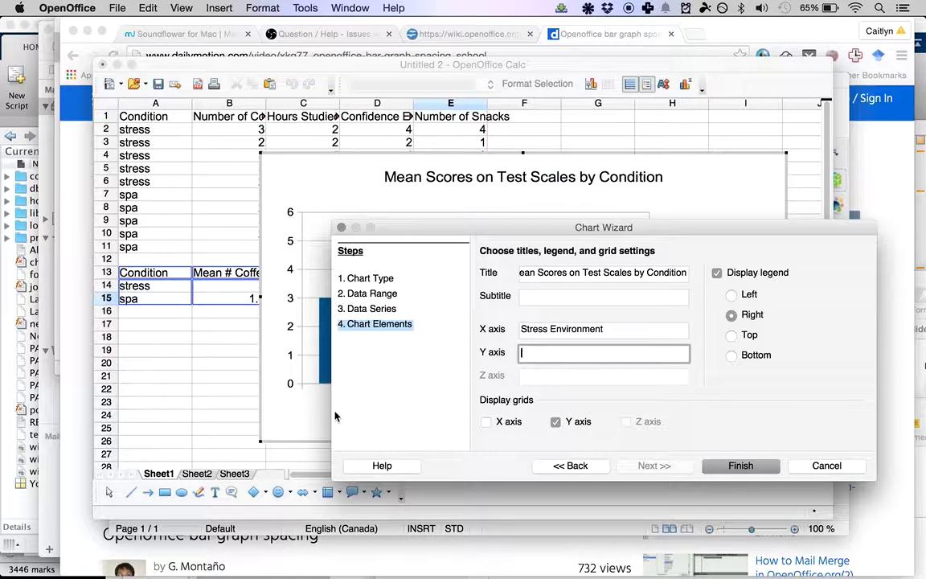
{"action": "type", "text": "T"}
{"action": "key", "text": "BackSpace"}
{"action": "type", "text": "Test Item Scores"}
{"action": "left_click_drag", "start_coordinate": [720, 232], "coordinate": [569, 175]}
{"action": "left_click", "coordinate": [558, 412]}
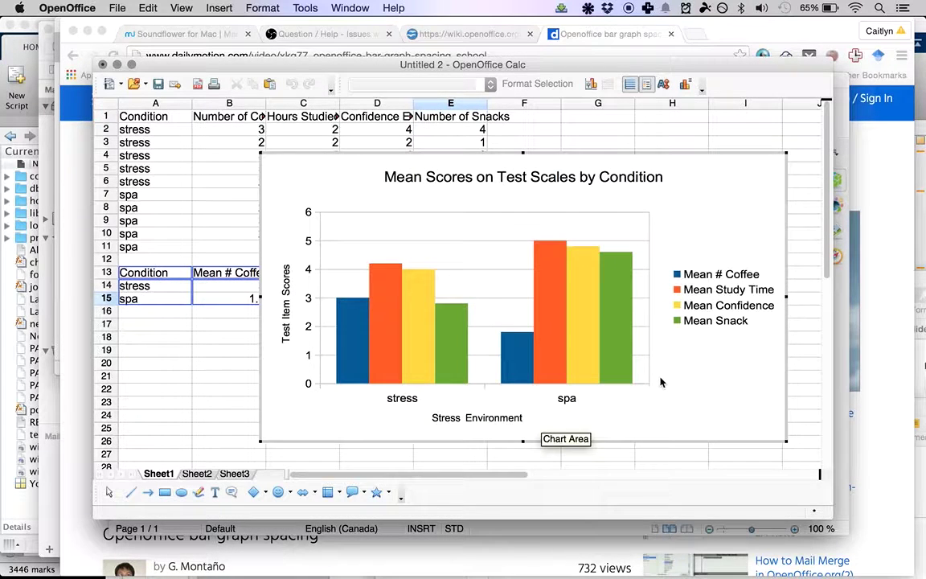
Examine the Mean Confidence and Mean Snack bars for the stress and spa conditions in the chart.
{"action": "left_click", "coordinate": [660, 383]}
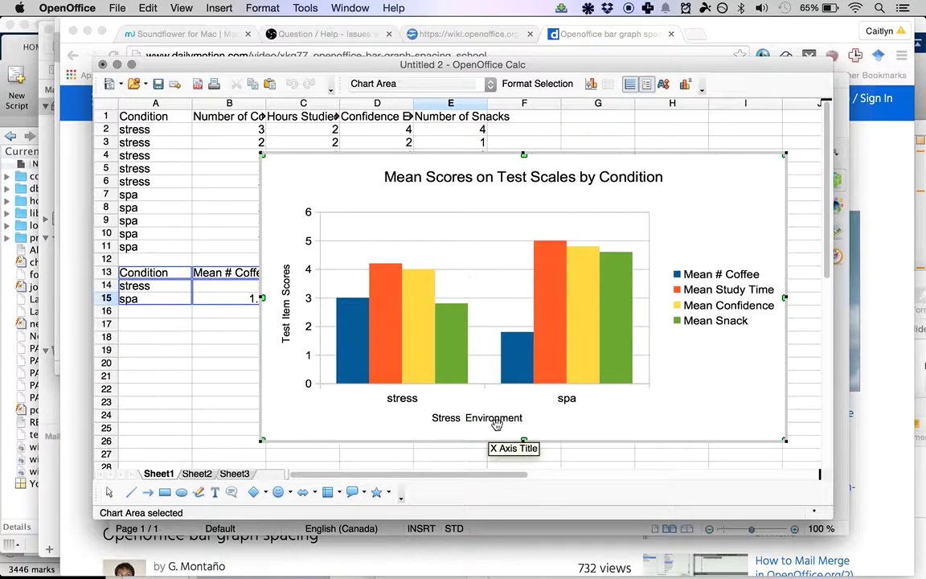
{"action": "left_click", "coordinate": [577, 274]}
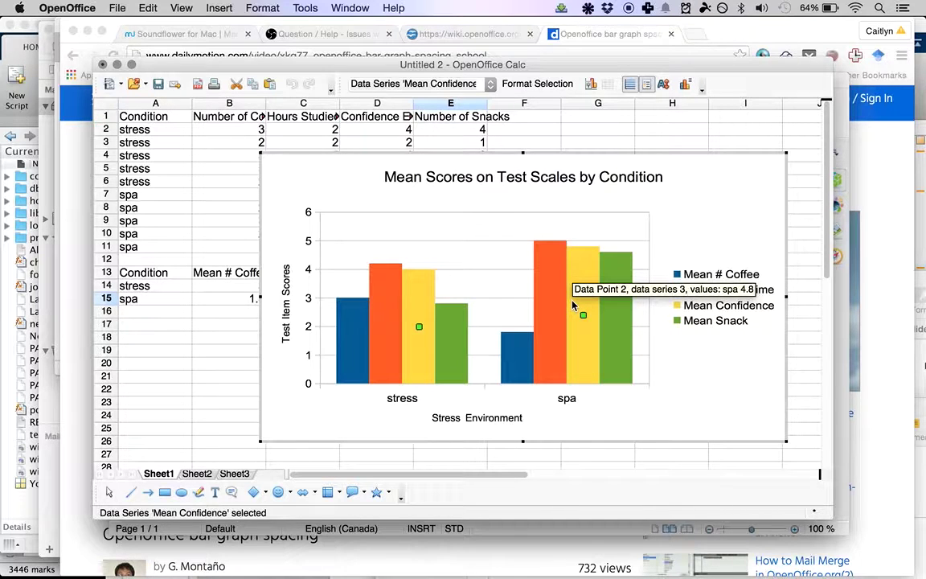
{"action": "left_click", "coordinate": [452, 352]}
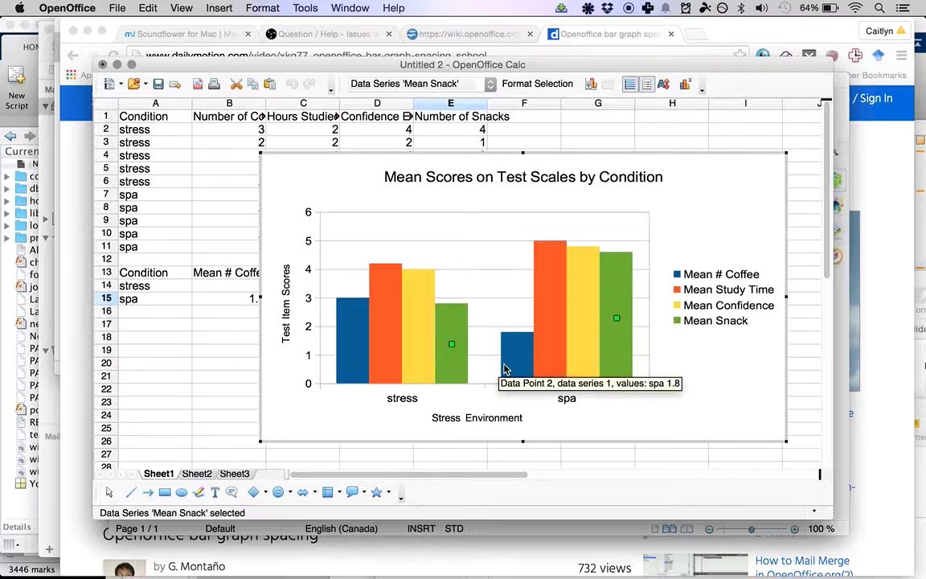
{"action": "left_click", "coordinate": [581, 353]}
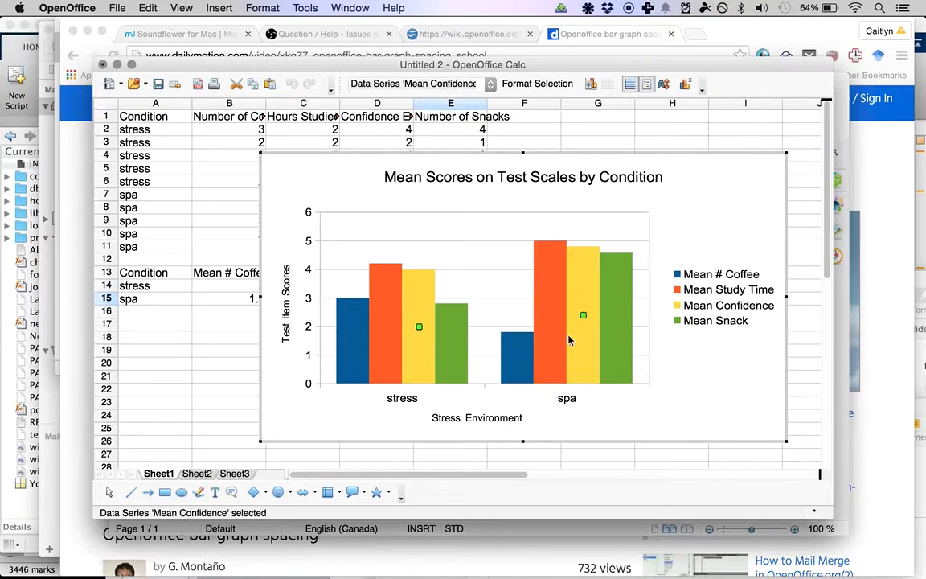
{"action": "left_click", "coordinate": [399, 358]}
{"action": "left_click", "coordinate": [414, 357]}
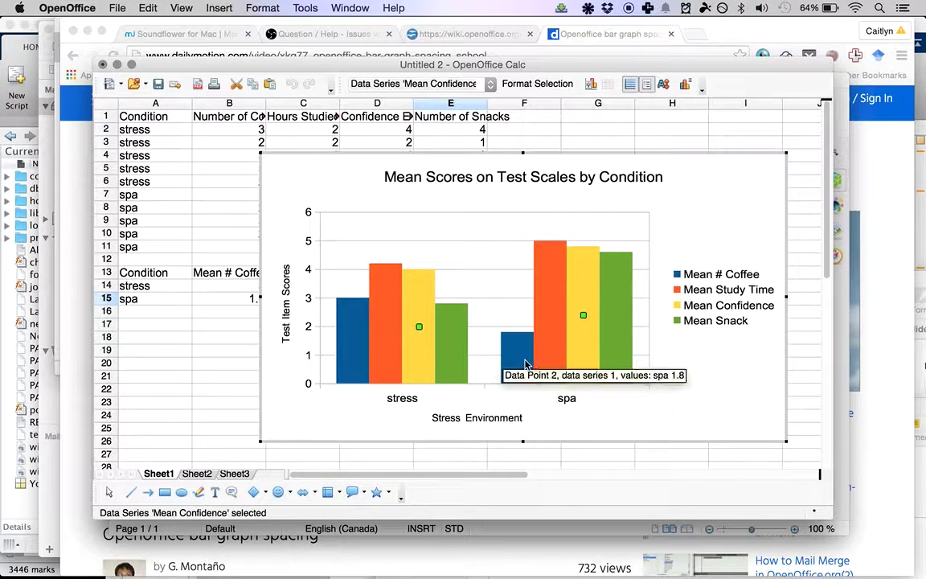
{"action": "left_click", "coordinate": [455, 354]}
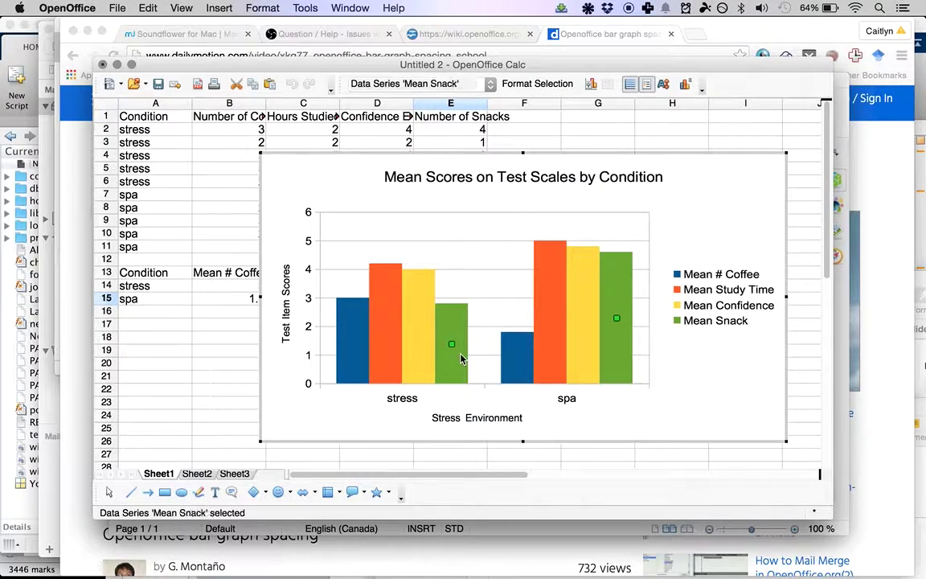
{"action": "left_click", "coordinate": [416, 367]}
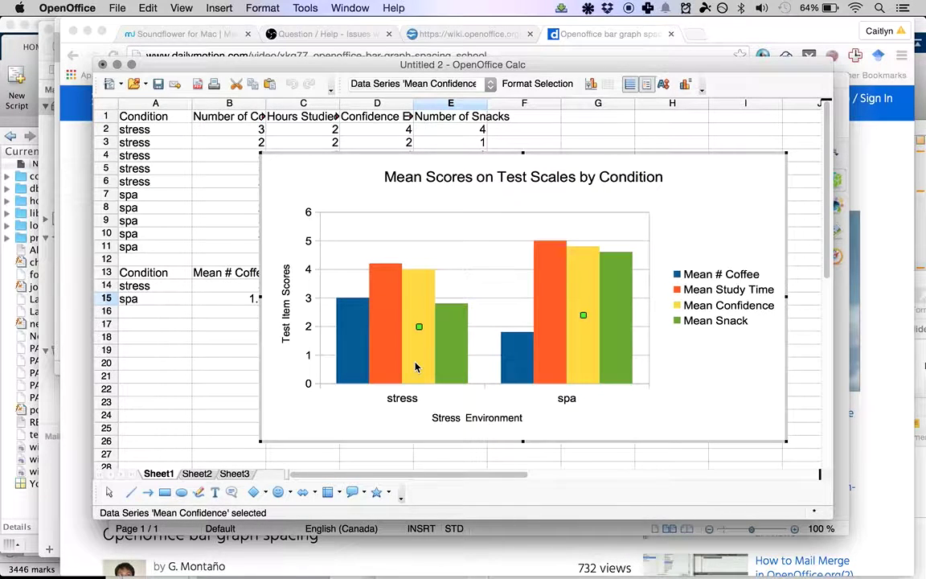
{"action": "right_click", "coordinate": [416, 368]}
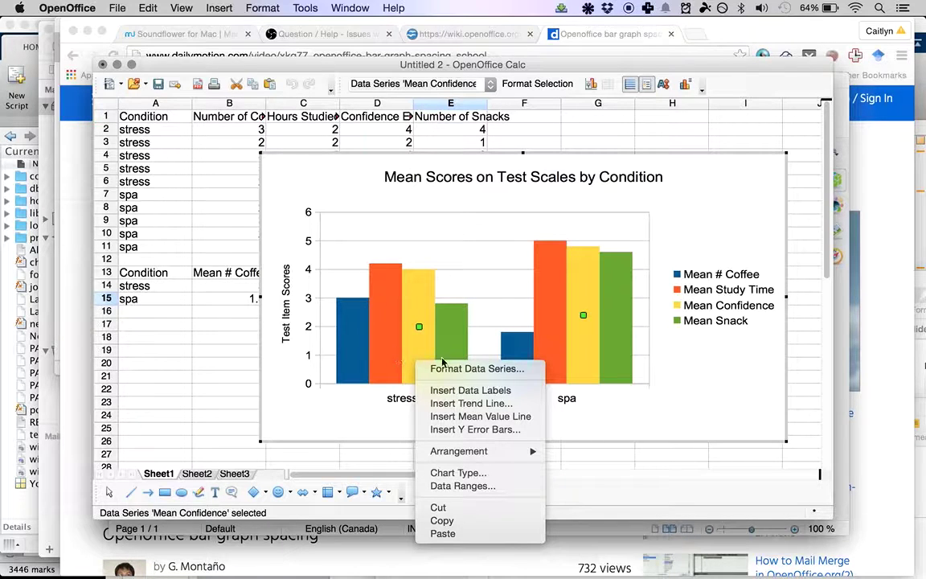
{"action": "key", "text": "Escape"}
{"action": "left_click", "coordinate": [229, 414]}
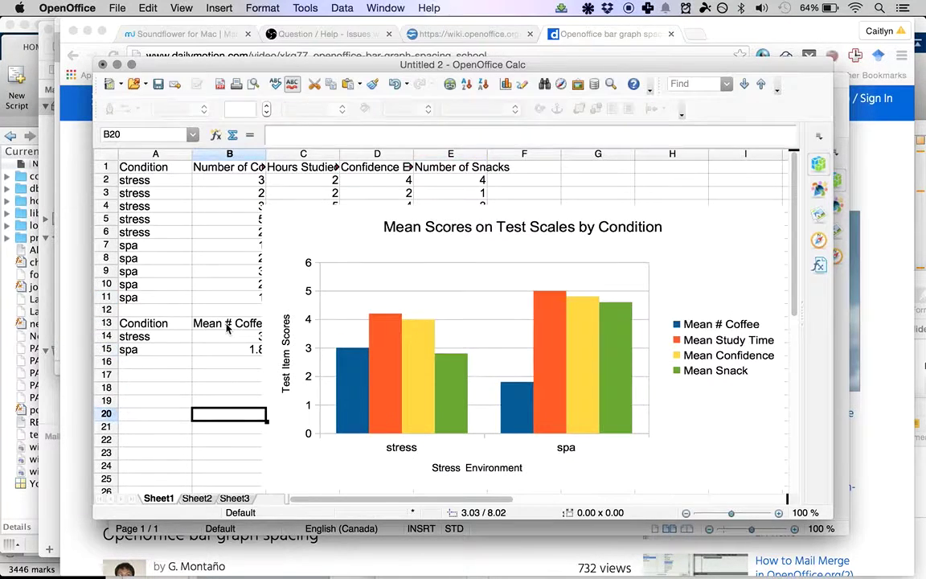
{"action": "left_click", "coordinate": [412, 358]}
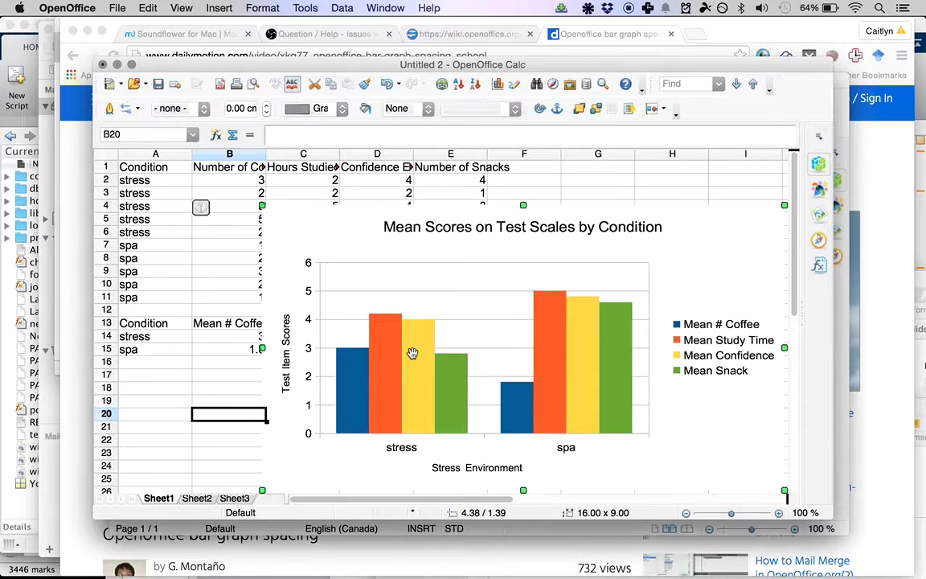
{"action": "right_click", "coordinate": [413, 358]}
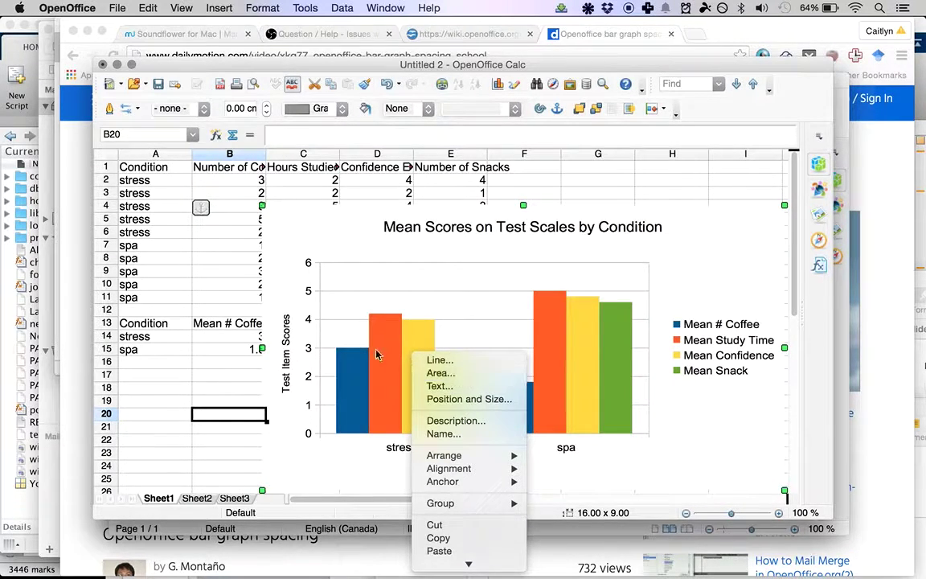
{"action": "left_click", "coordinate": [376, 355]}
Format the Mean Confidence data series with a bar overlap of -10 % to space the bars apart, and leave chart editing.
{"action": "double_click", "coordinate": [431, 372]}
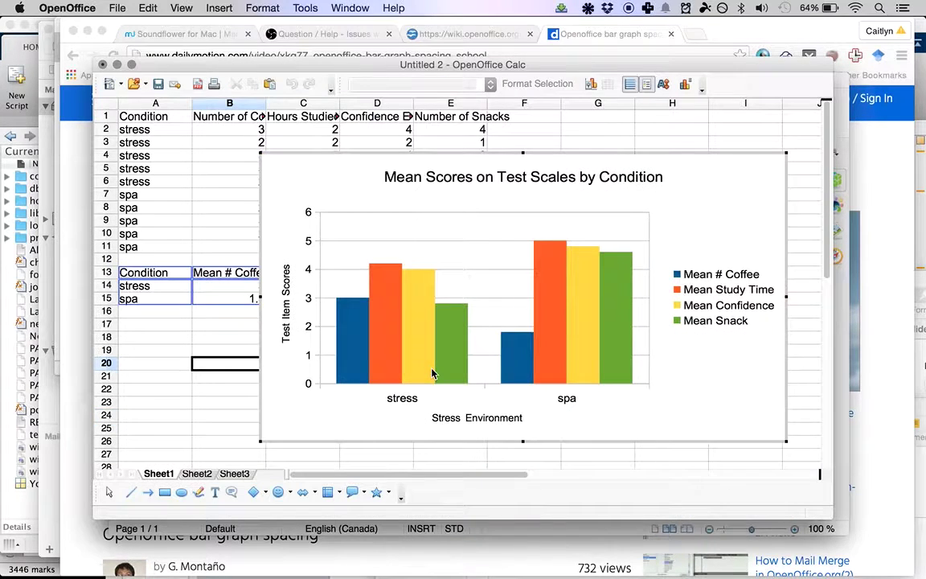
{"action": "mouse_move", "coordinate": [409, 334]}
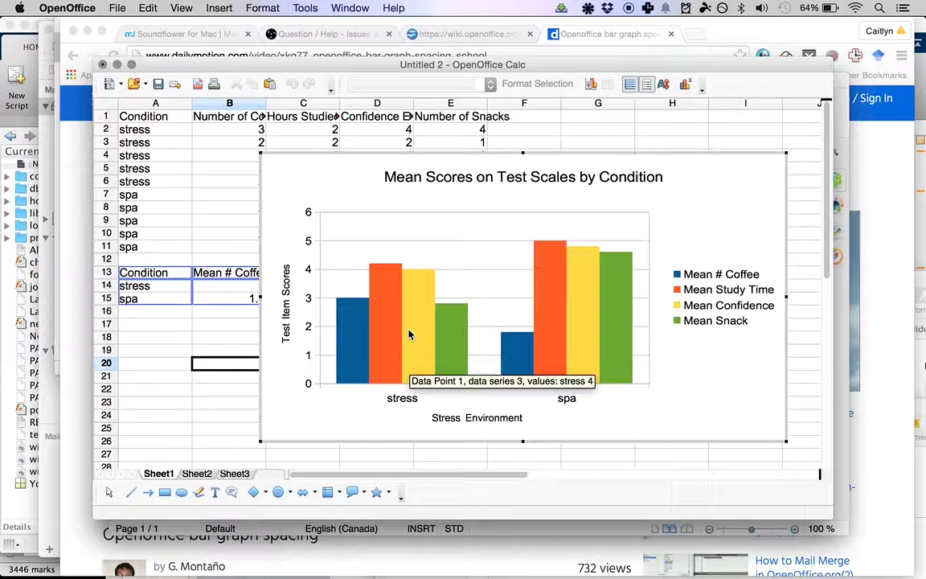
{"action": "right_click", "coordinate": [409, 334]}
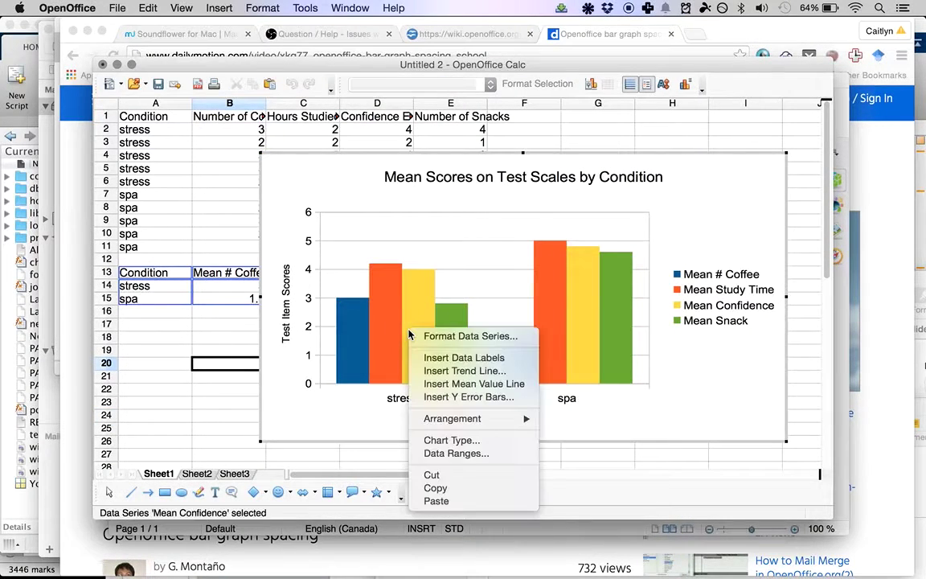
{"action": "left_click", "coordinate": [450, 336]}
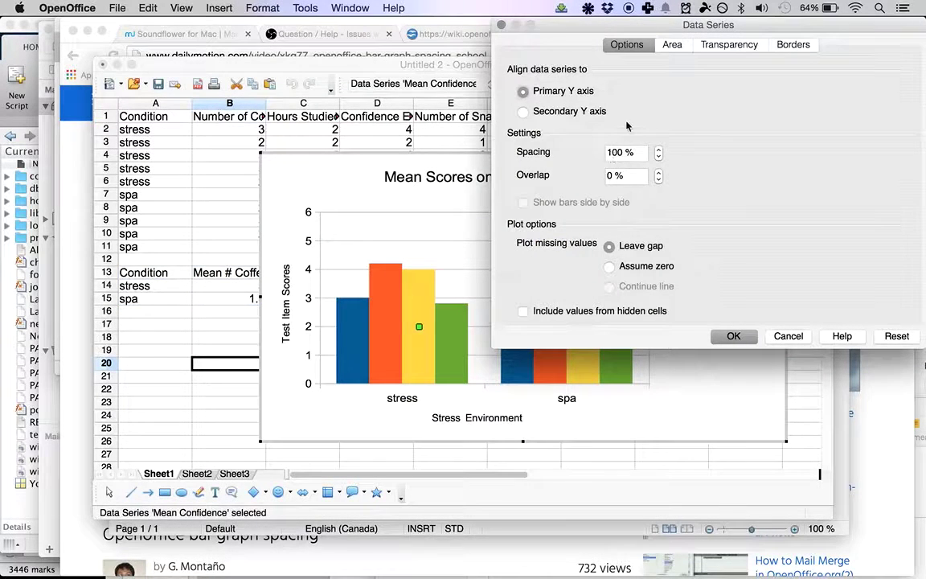
{"action": "left_click", "coordinate": [613, 176]}
{"action": "left_click_drag", "start_coordinate": [510, 24], "coordinate": [756, 51]}
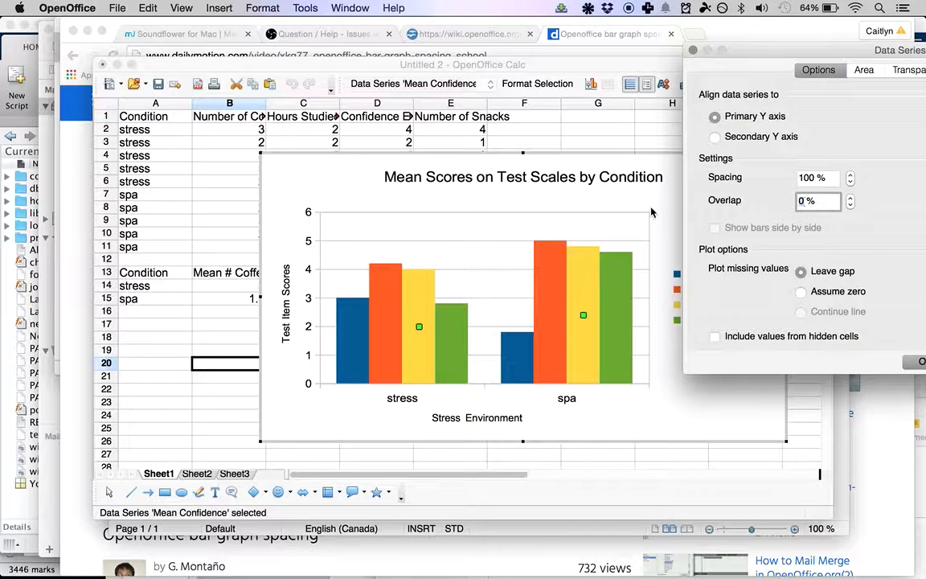
{"action": "type", "text": "1"}
{"action": "left_click_drag", "start_coordinate": [721, 48], "coordinate": [427, 45]}
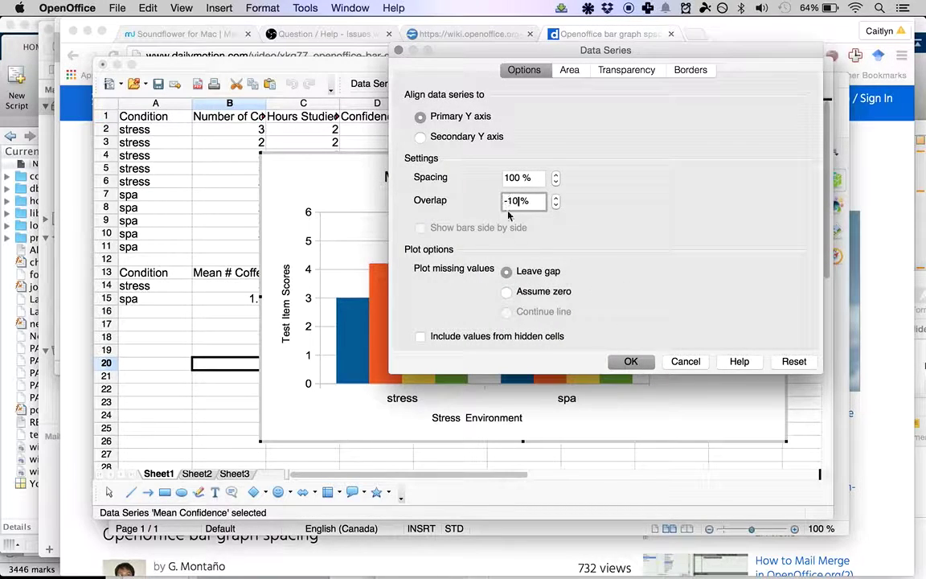
{"action": "left_click", "coordinate": [628, 361]}
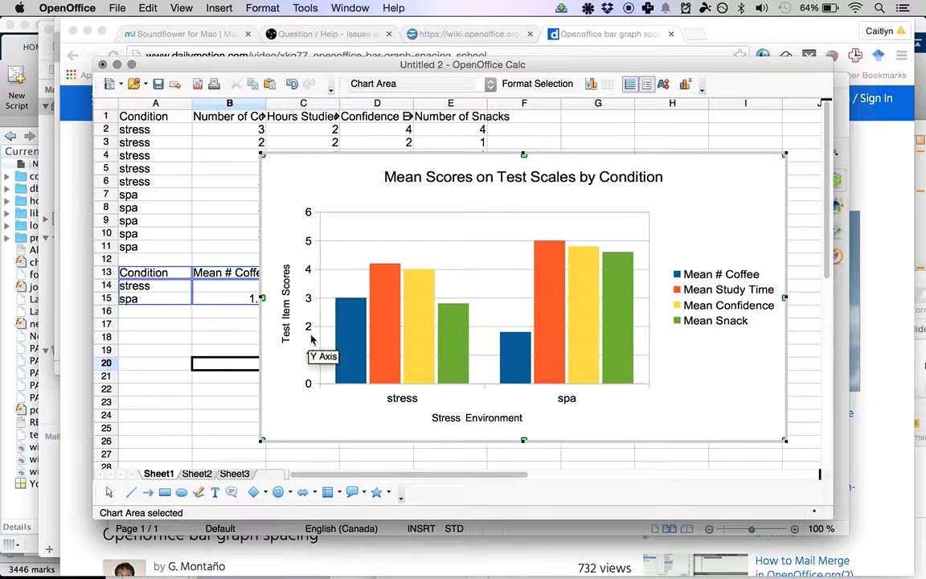
{"action": "left_click", "coordinate": [221, 351]}
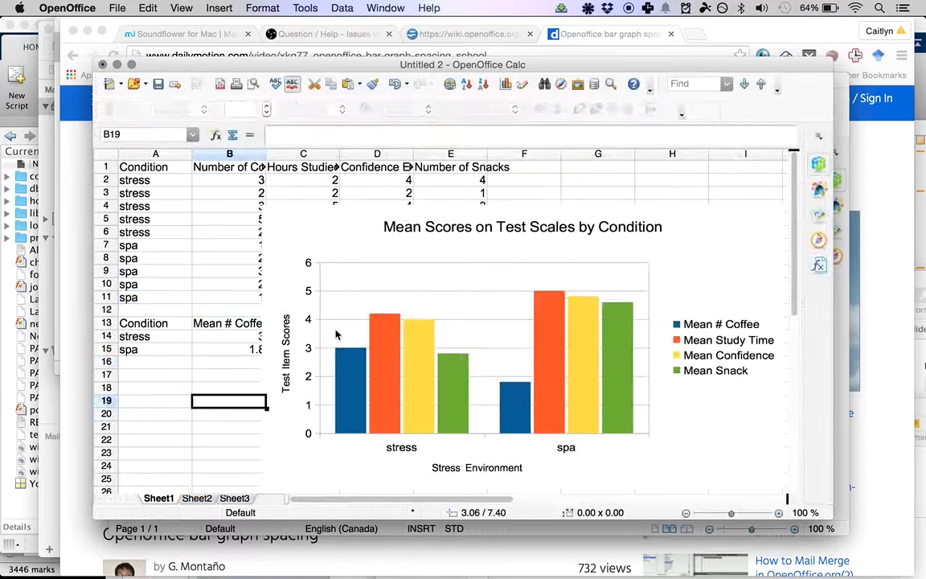
{"action": "left_click", "coordinate": [350, 340]}
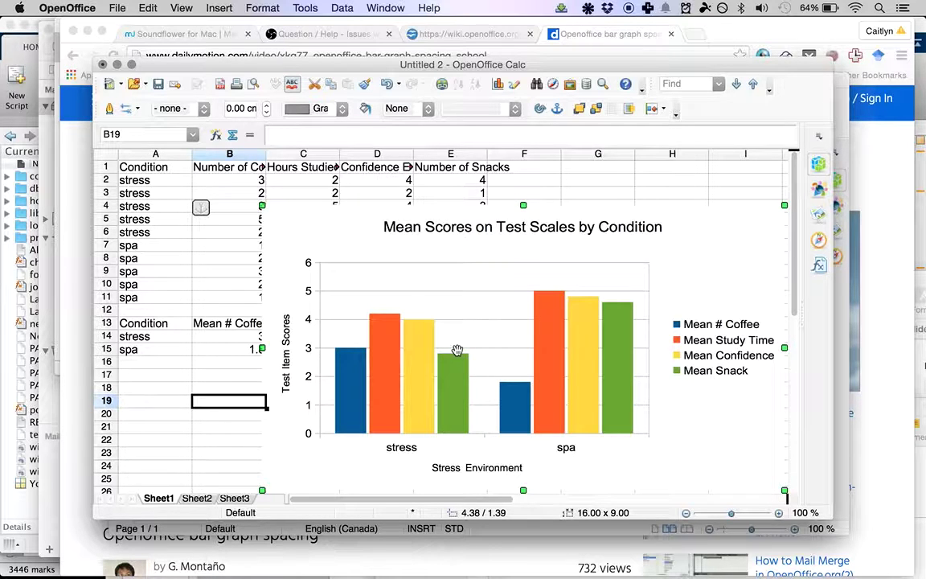
{"action": "left_click", "coordinate": [204, 303]}
{"action": "left_click", "coordinate": [197, 349]}
{"action": "left_click", "coordinate": [192, 378]}
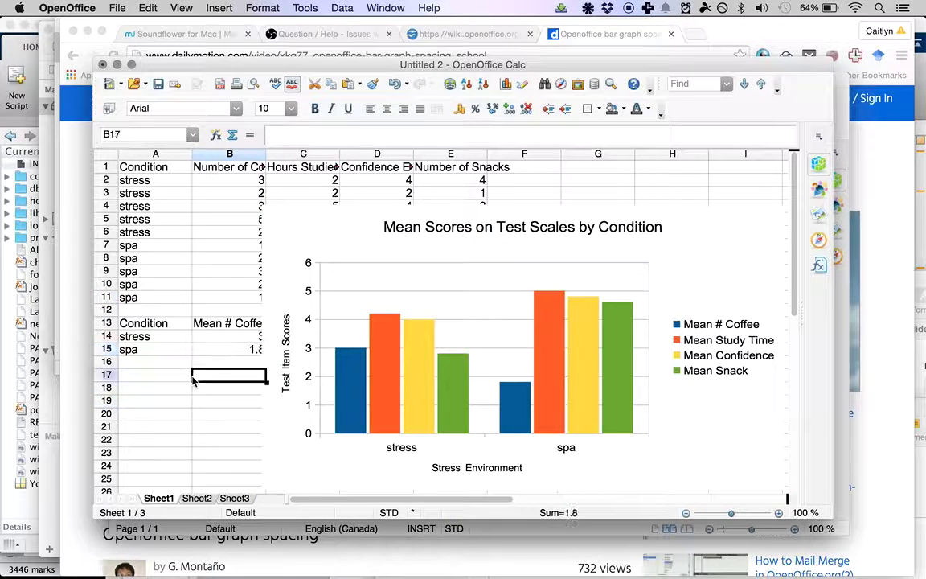
{"action": "left_click", "coordinate": [170, 325]}
{"action": "left_click", "coordinate": [167, 312]}
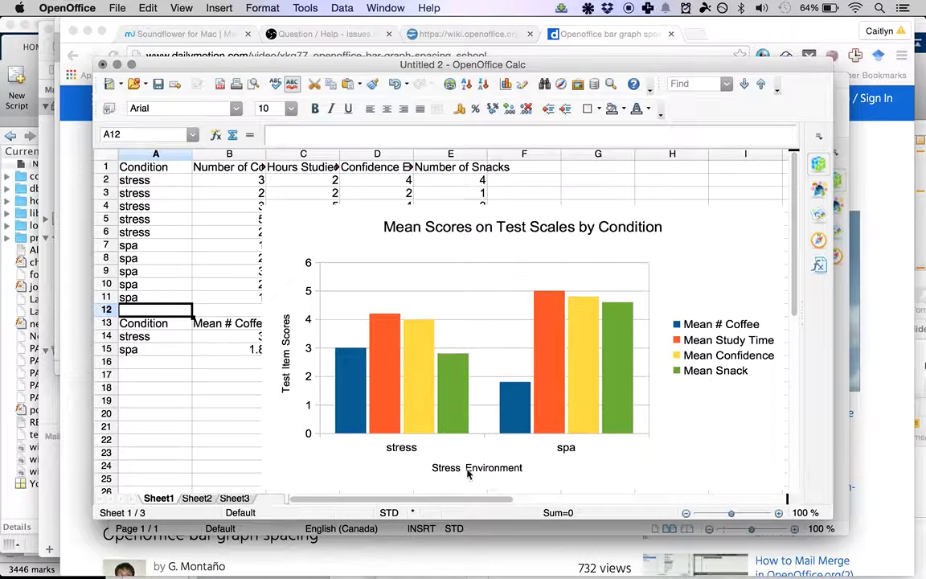
{"action": "left_click", "coordinate": [233, 285]}
{"action": "left_click", "coordinate": [239, 378]}
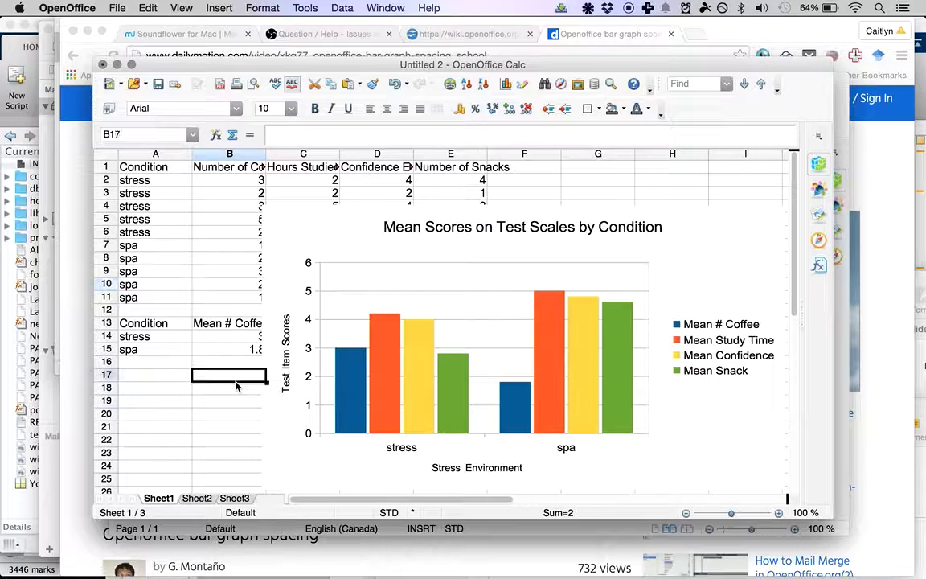
{"action": "left_click", "coordinate": [195, 400]}
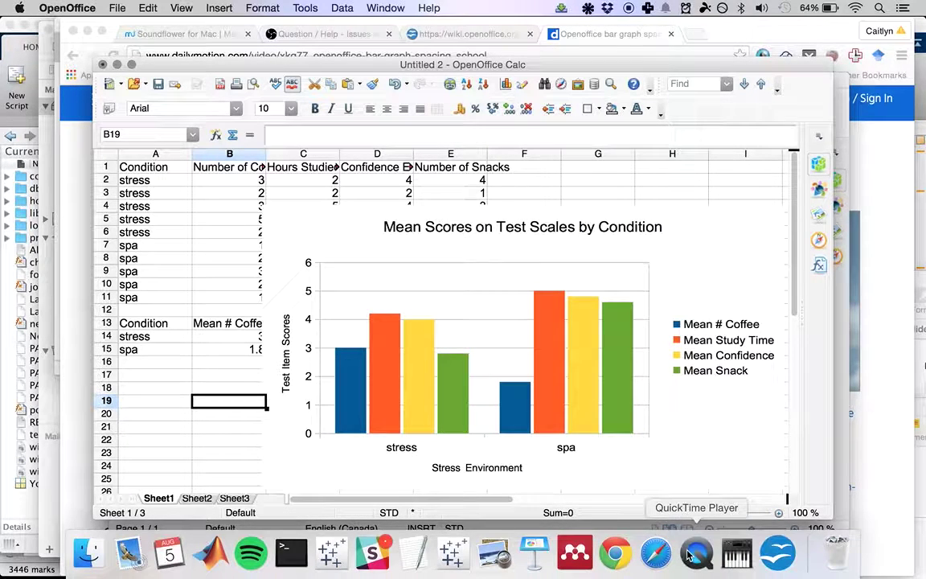
{"action": "right_click", "coordinate": [688, 554]}
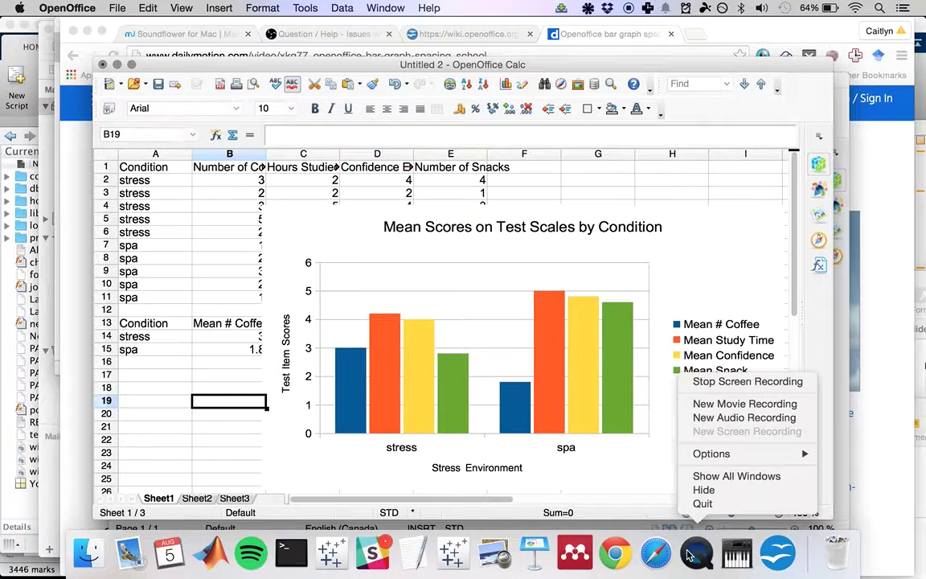